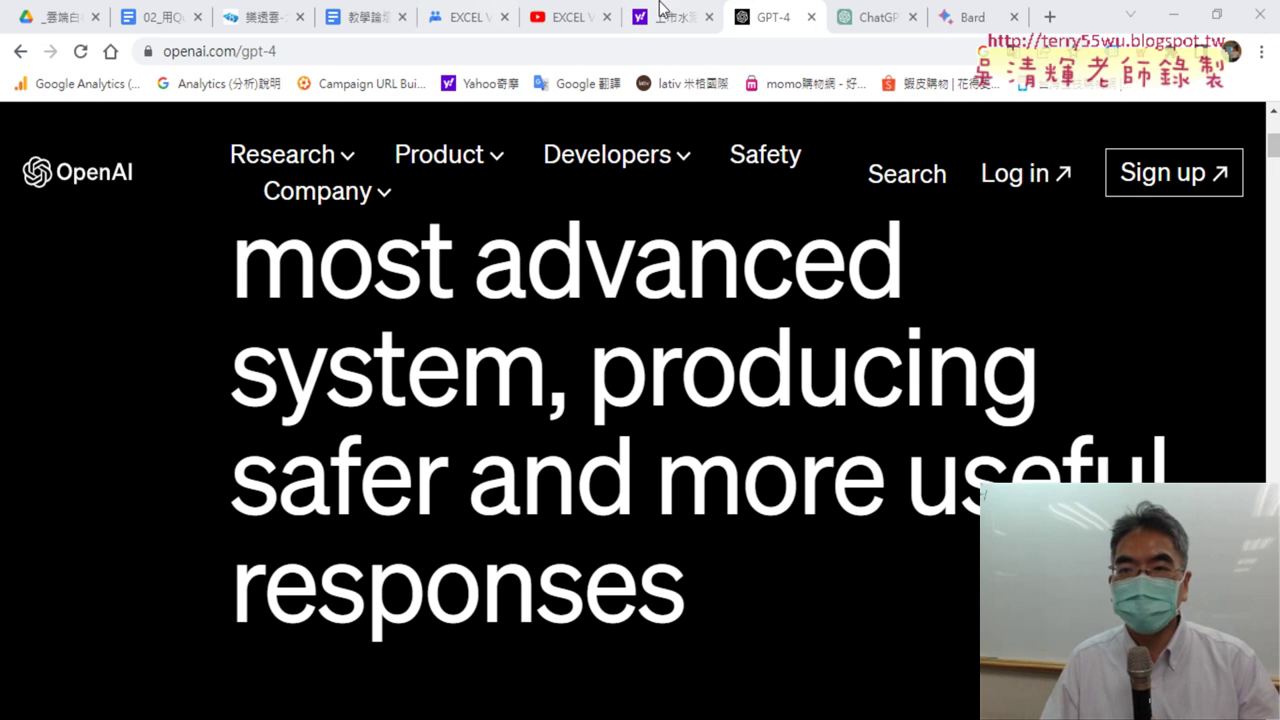
Step: In the ChatGPT chat, highlight the VBA request prompt and its lotto-8.com web address
{"action": "mouse_move", "coordinate": [663, 6]}
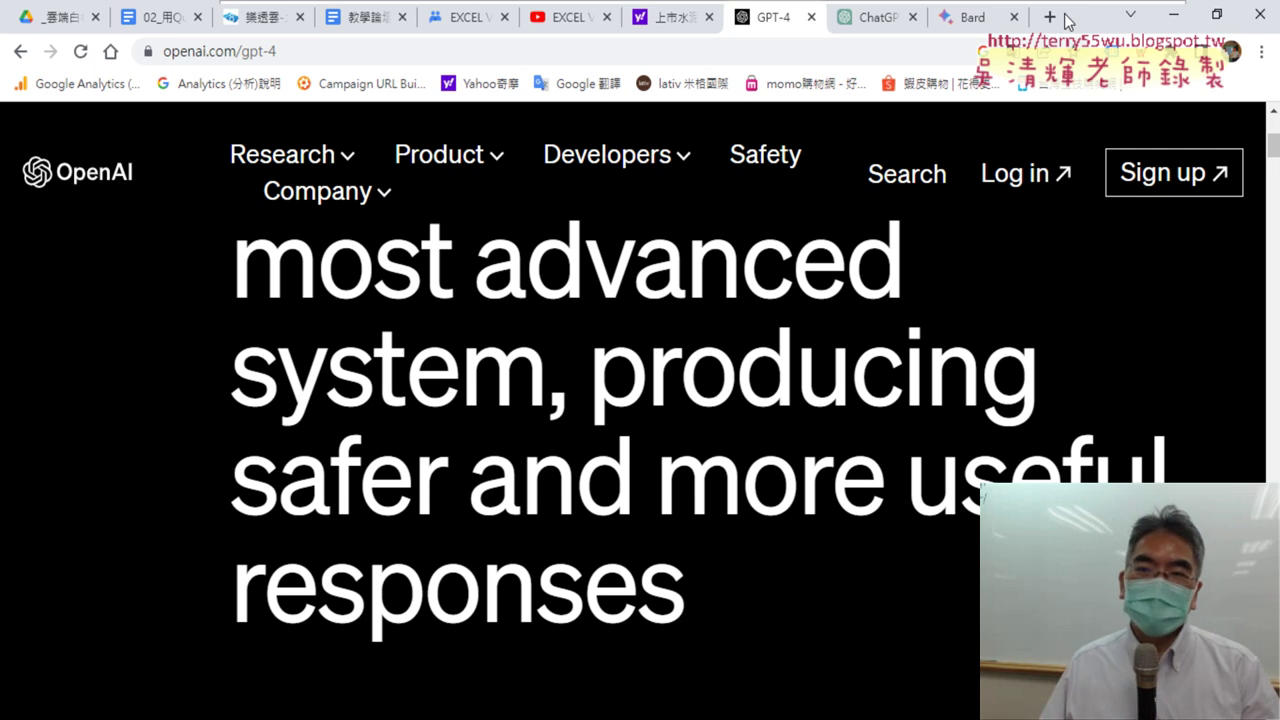
{"action": "left_click", "coordinate": [888, 15]}
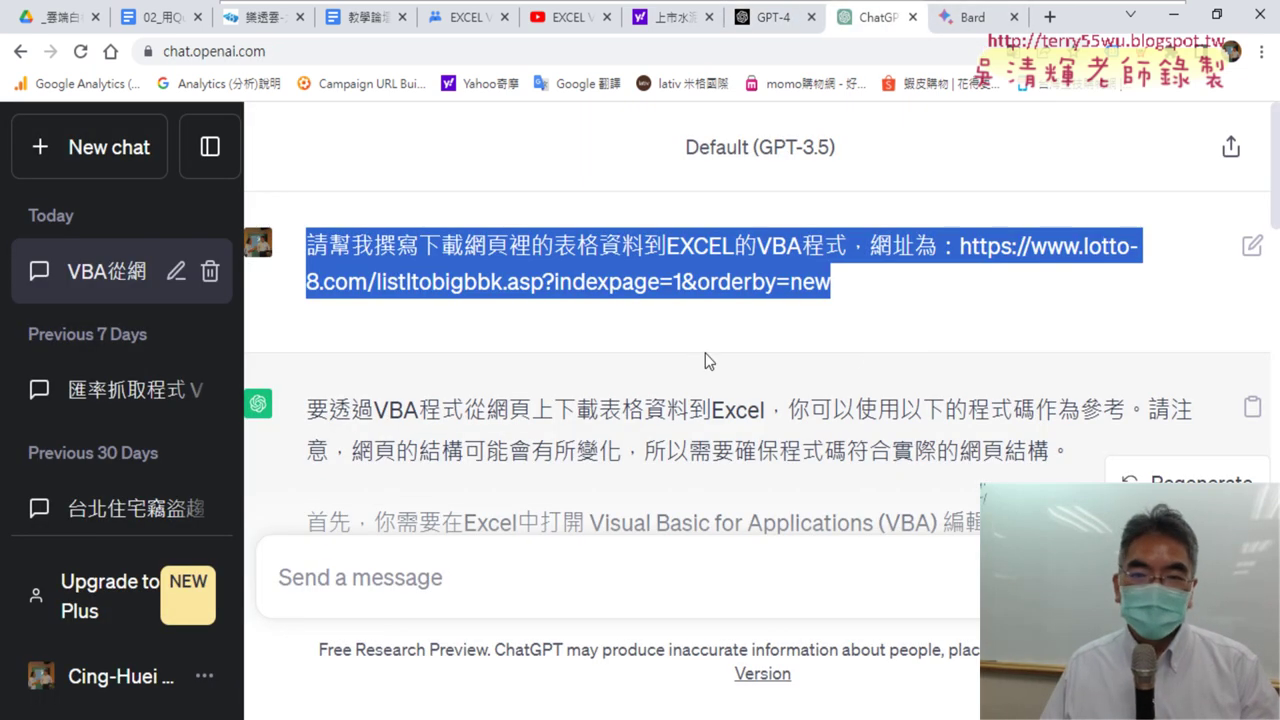
{"action": "left_click", "coordinate": [918, 300]}
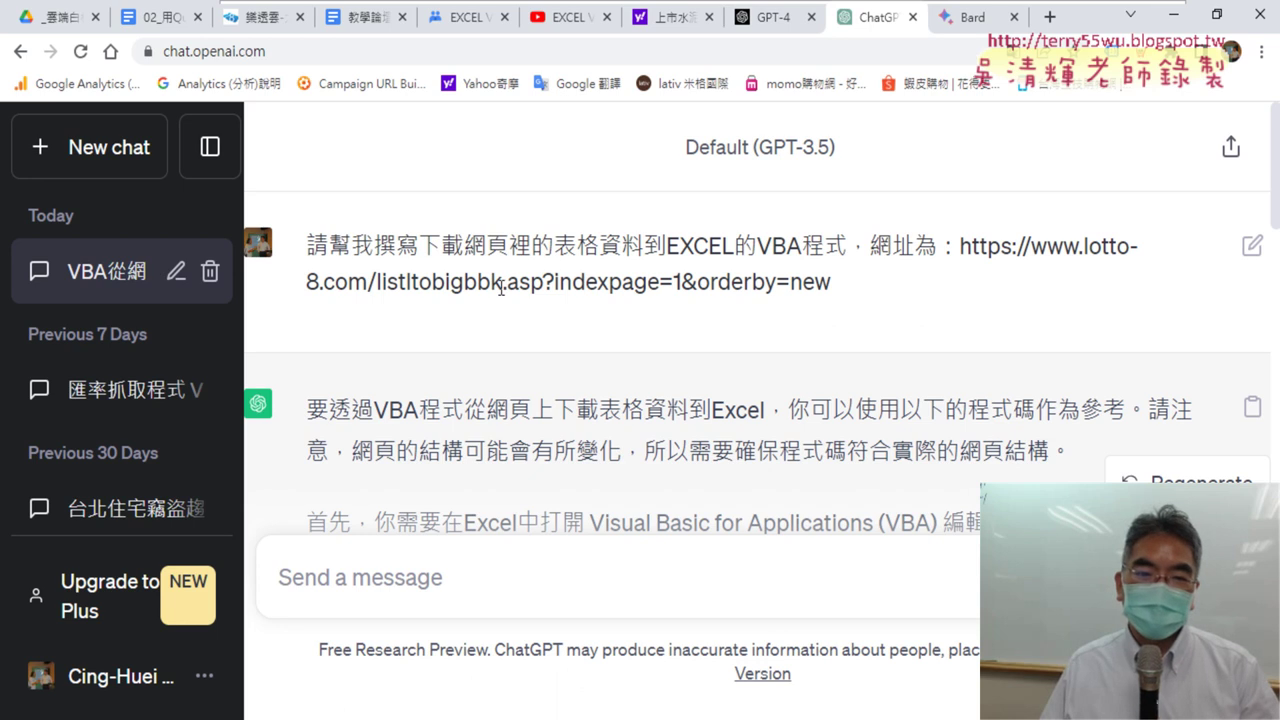
{"action": "left_click_drag", "start_coordinate": [310, 241], "coordinate": [848, 246]}
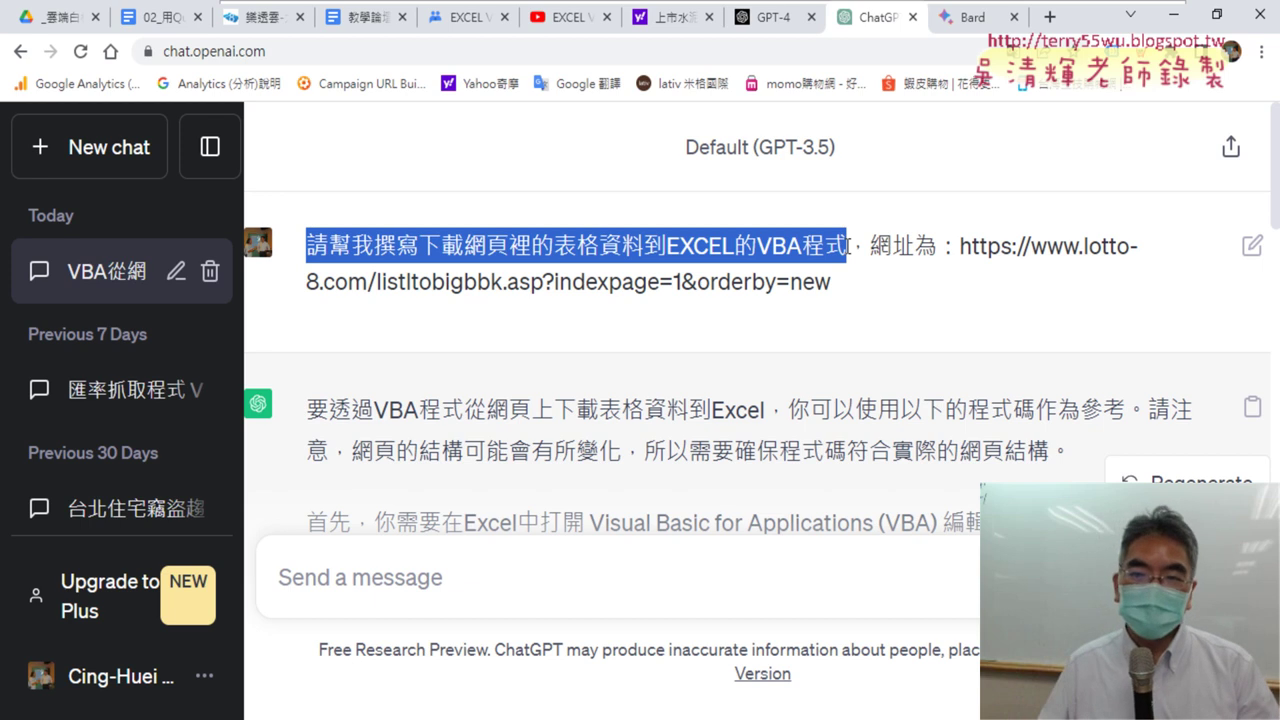
{"action": "mouse_move", "coordinate": [958, 252]}
{"action": "left_mouse_down"}
{"action": "mouse_move", "coordinate": [1063, 260]}
{"action": "mouse_move", "coordinate": [830, 290]}
{"action": "left_mouse_up"}
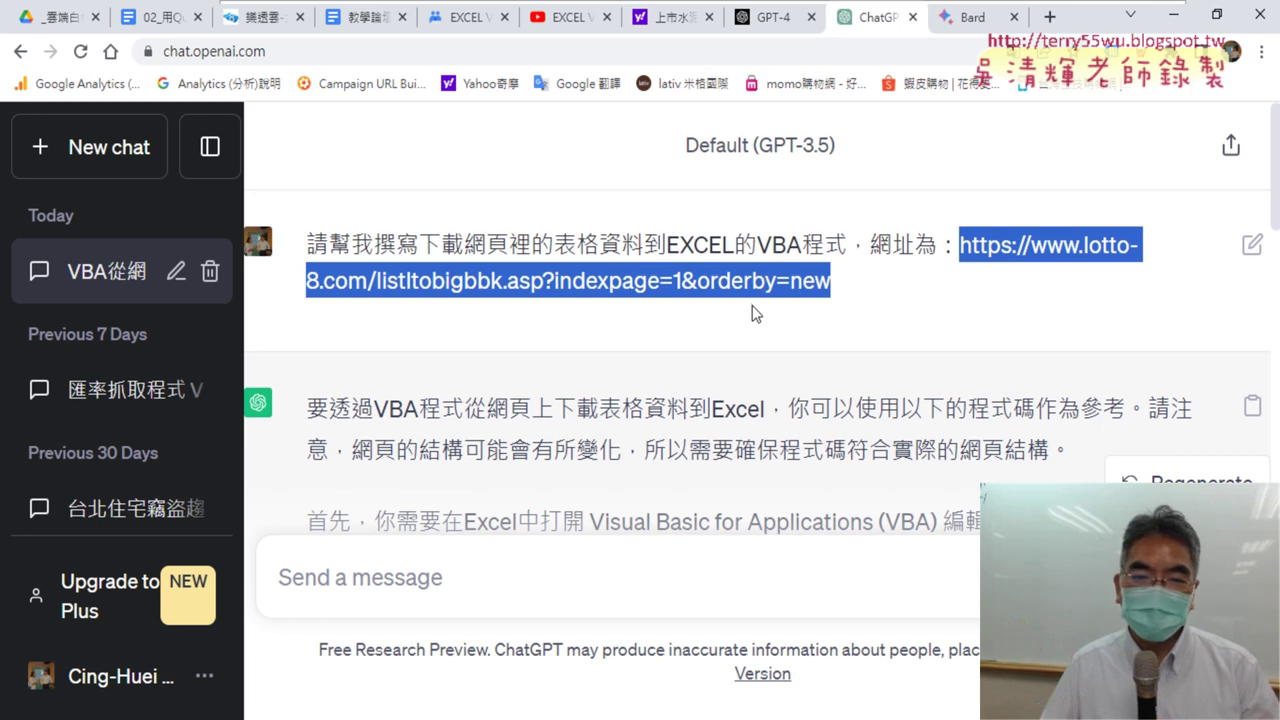
{"action": "scroll", "coordinate": [755, 313], "scroll_direction": "down", "scroll_amount": 2}
{"action": "left_click_drag", "start_coordinate": [306, 210], "coordinate": [1190, 215]}
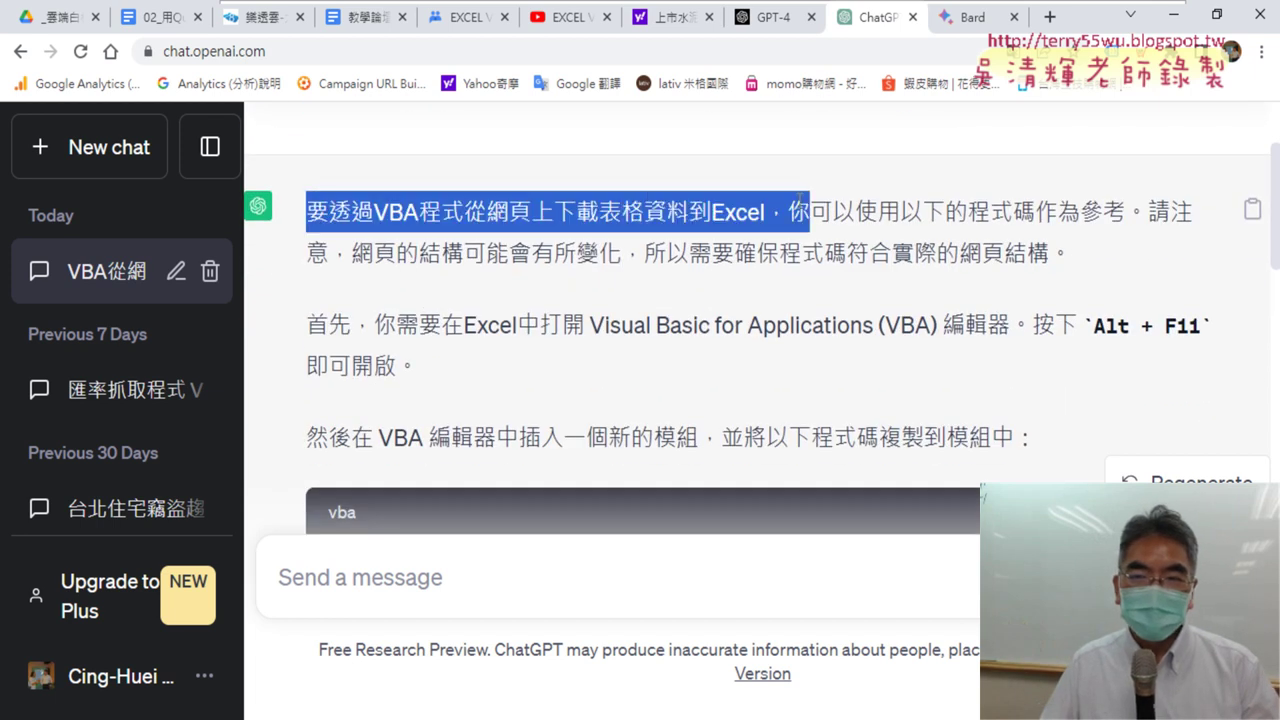
{"action": "scroll", "coordinate": [887, 293], "scroll_direction": "down", "scroll_amount": 1}
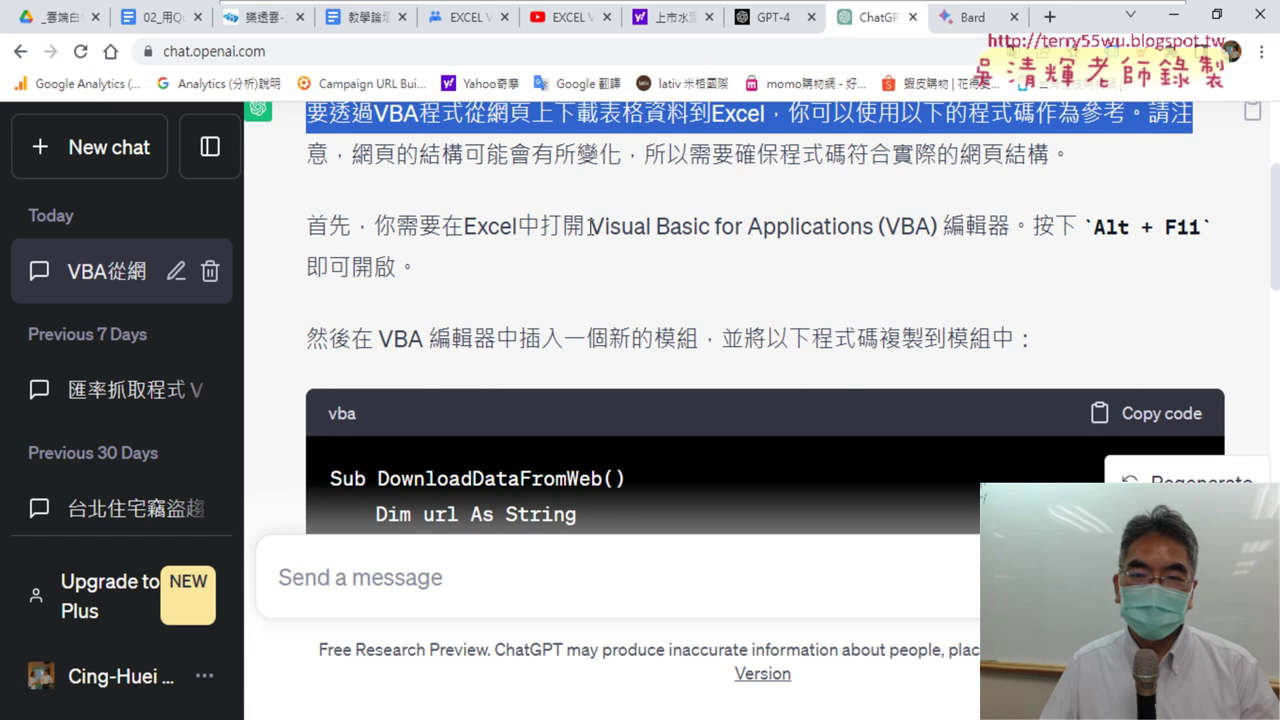
{"action": "left_click_drag", "start_coordinate": [590, 228], "coordinate": [942, 228]}
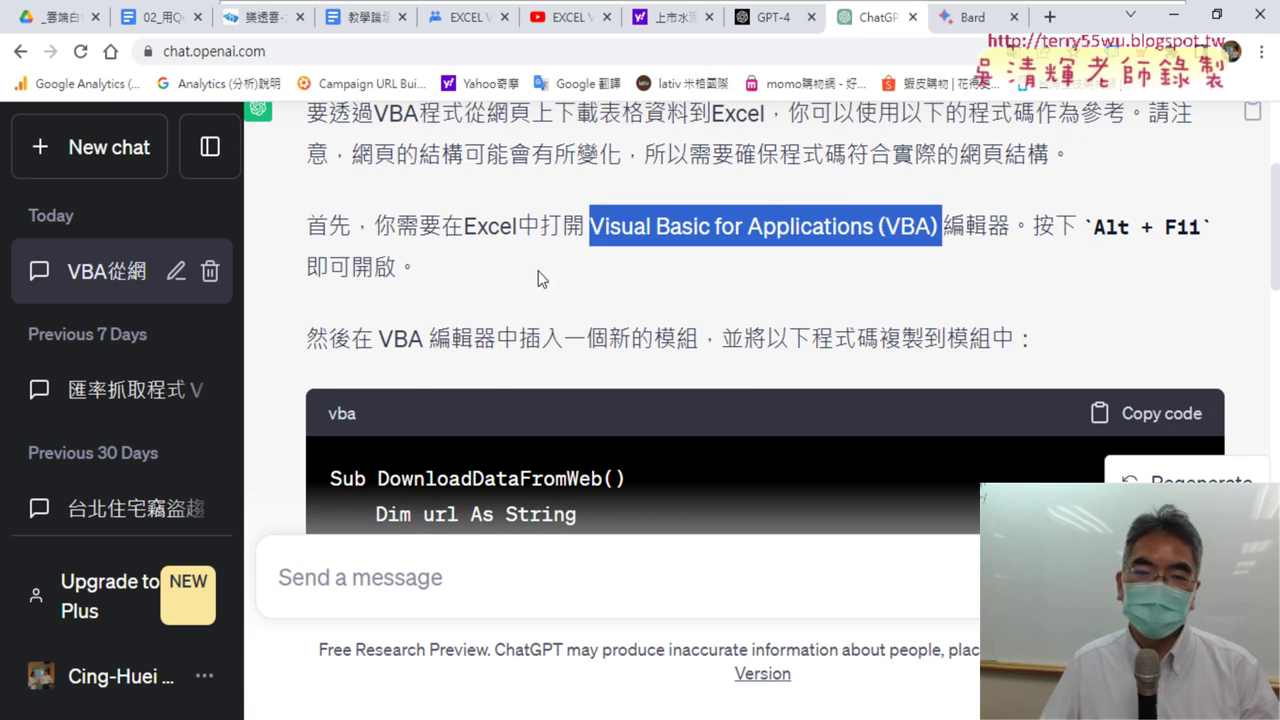
{"action": "scroll", "coordinate": [543, 275], "scroll_direction": "down", "scroll_amount": 1}
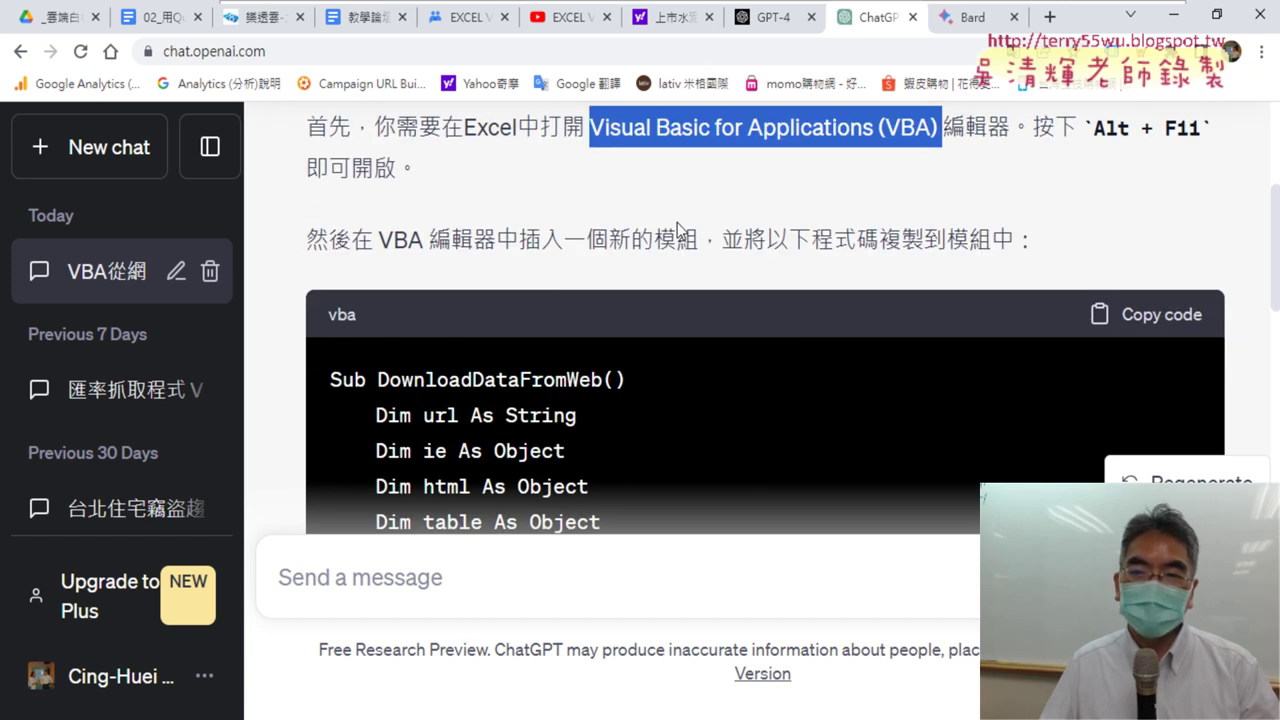
{"action": "scroll", "coordinate": [850, 210], "scroll_direction": "down", "scroll_amount": 2}
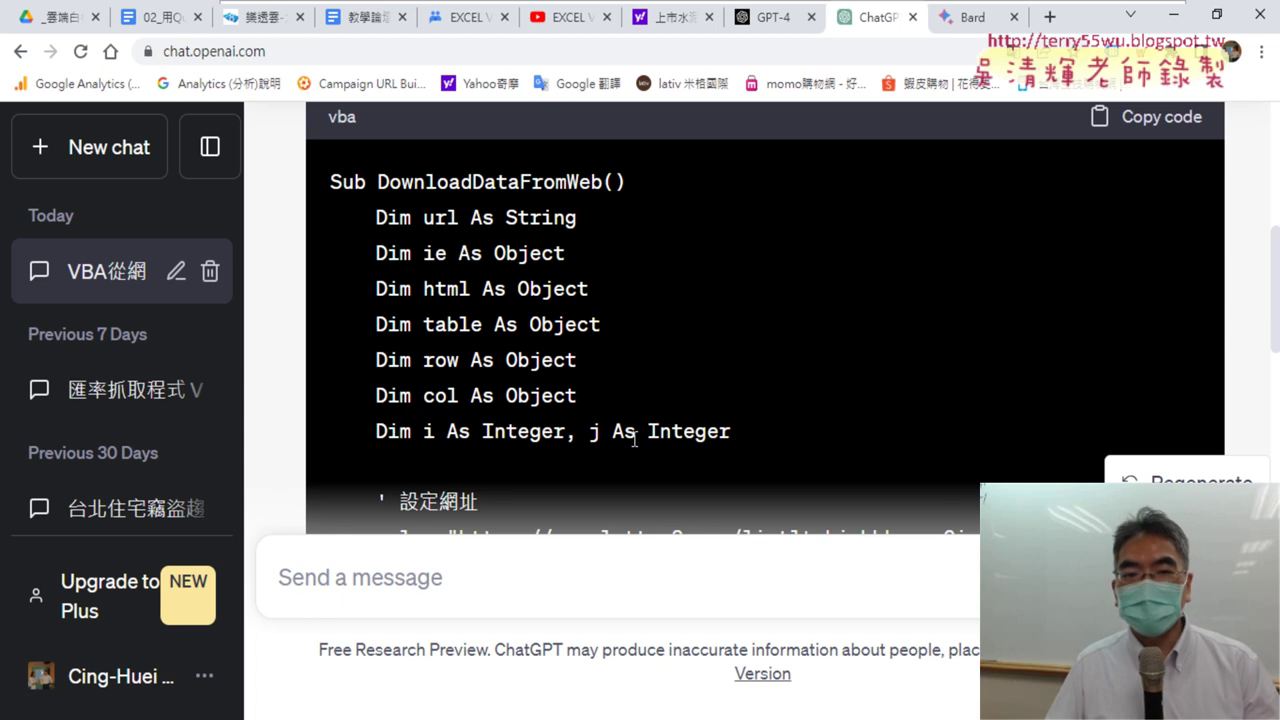
{"action": "left_click_drag", "start_coordinate": [377, 431], "coordinate": [677, 457]}
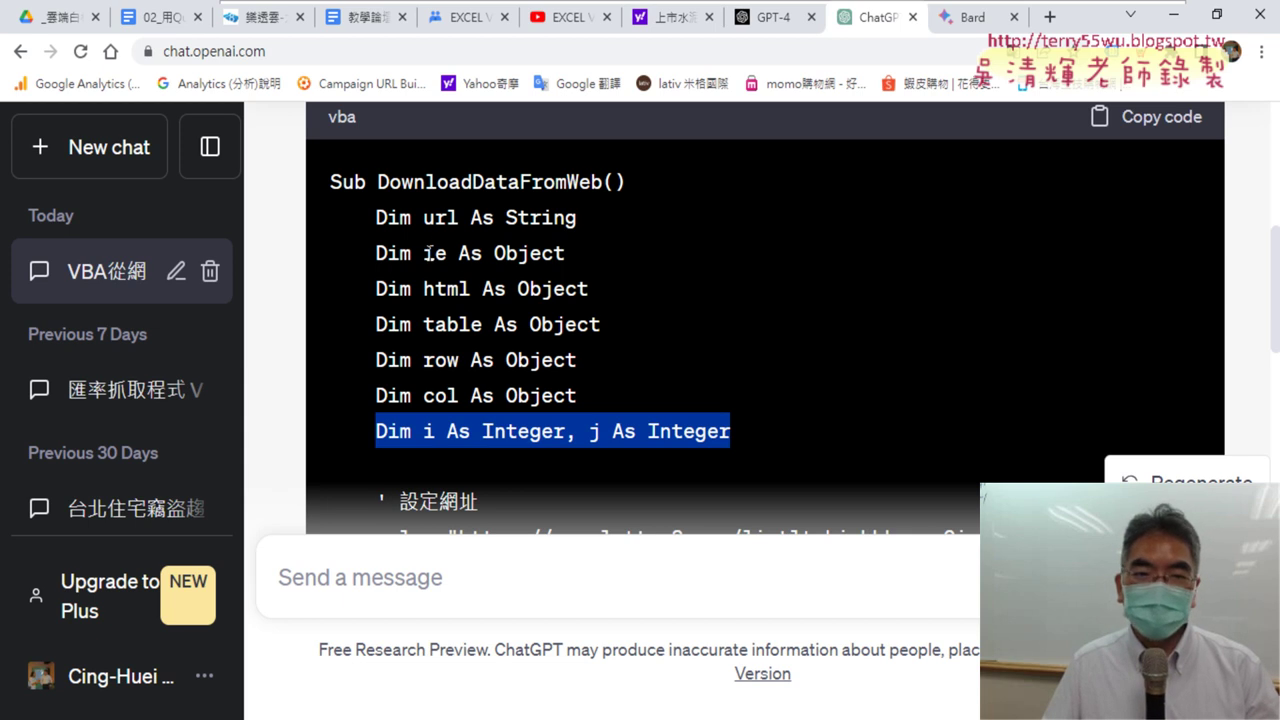
{"action": "left_click_drag", "start_coordinate": [425, 253], "coordinate": [567, 252]}
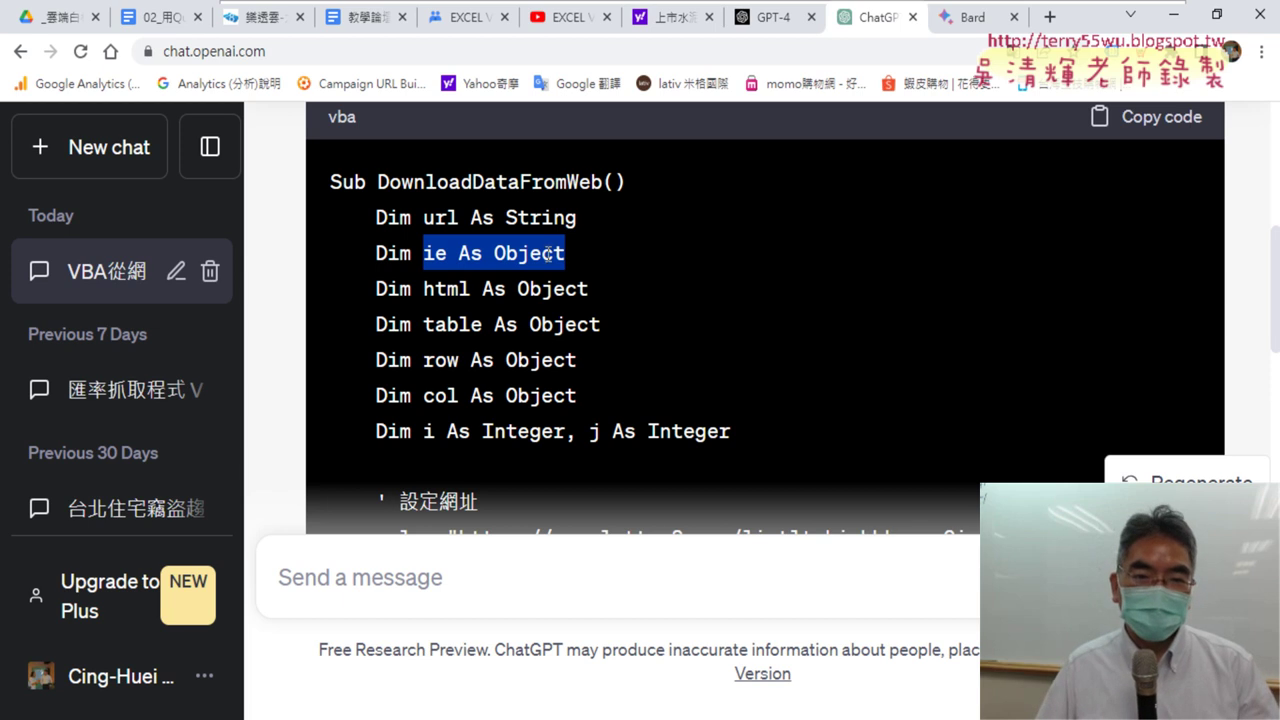
{"action": "left_click_drag", "start_coordinate": [423, 288], "coordinate": [588, 290]}
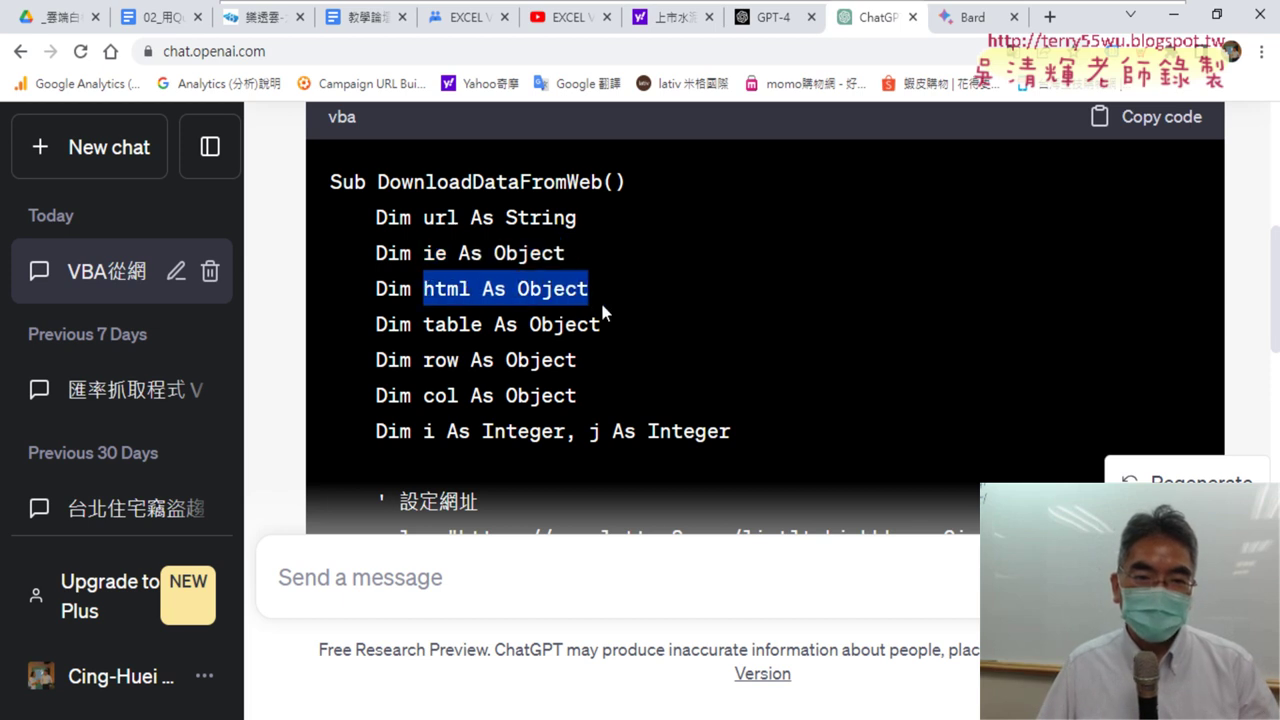
{"action": "left_click_drag", "start_coordinate": [425, 324], "coordinate": [599, 326]}
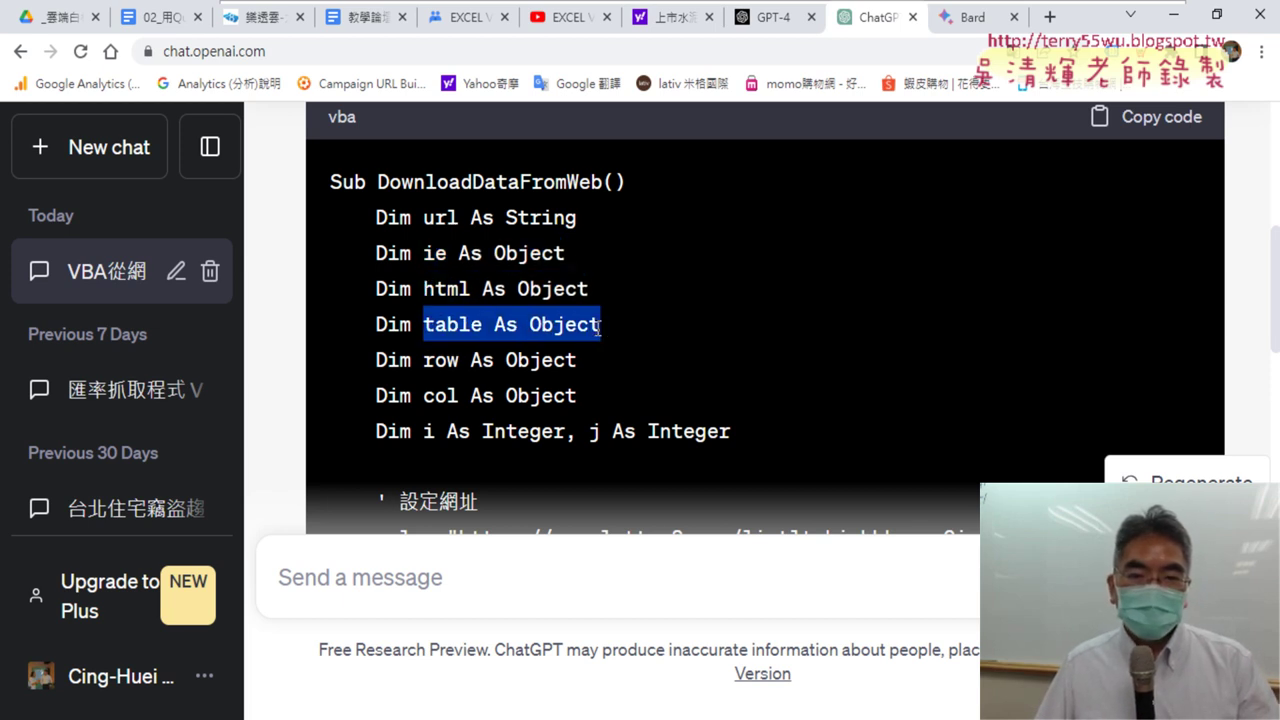
{"action": "left_click_drag", "start_coordinate": [424, 288], "coordinate": [598, 288]}
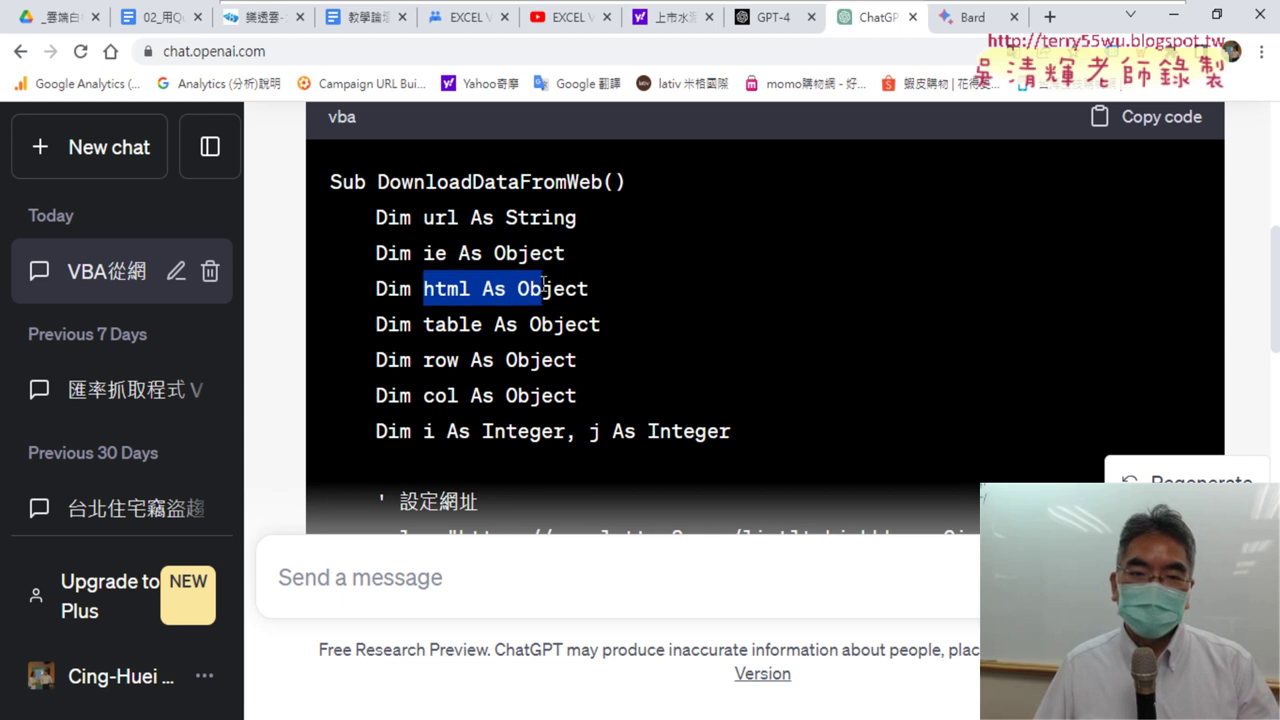
{"action": "left_click", "coordinate": [472, 290]}
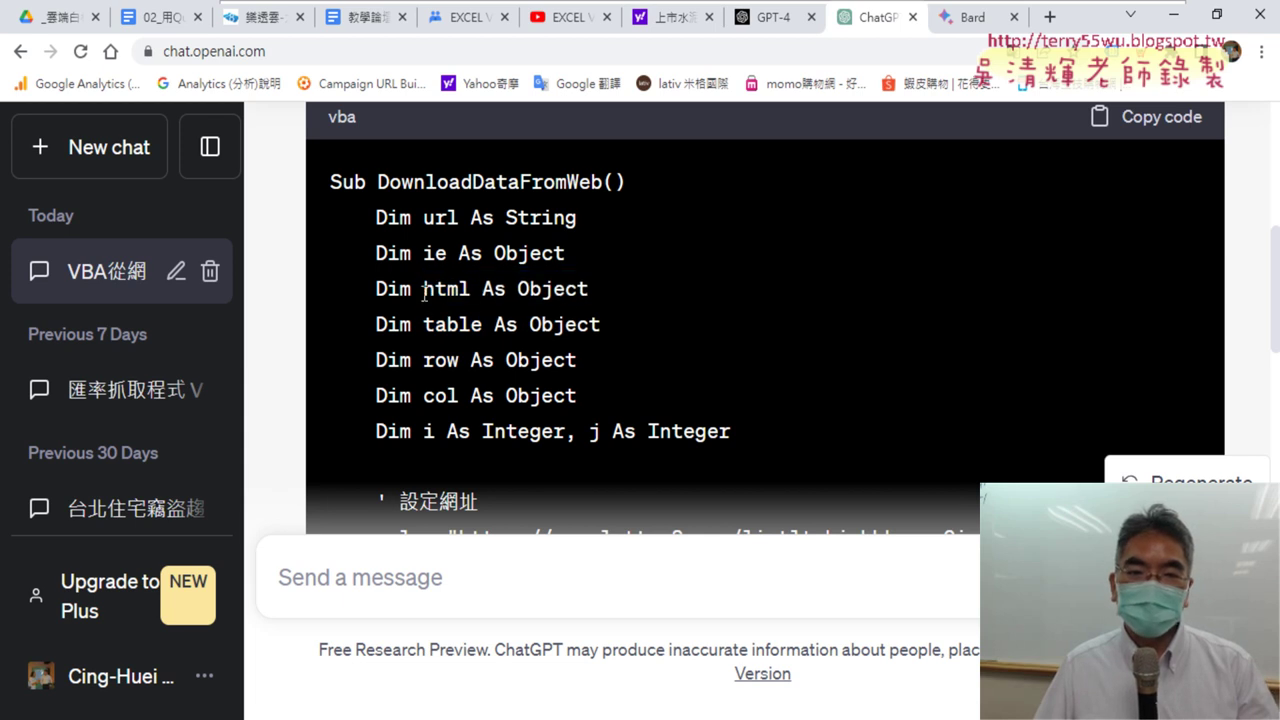
{"action": "left_click_drag", "start_coordinate": [424, 290], "coordinate": [480, 290]}
{"action": "left_click_drag", "start_coordinate": [424, 324], "coordinate": [488, 324]}
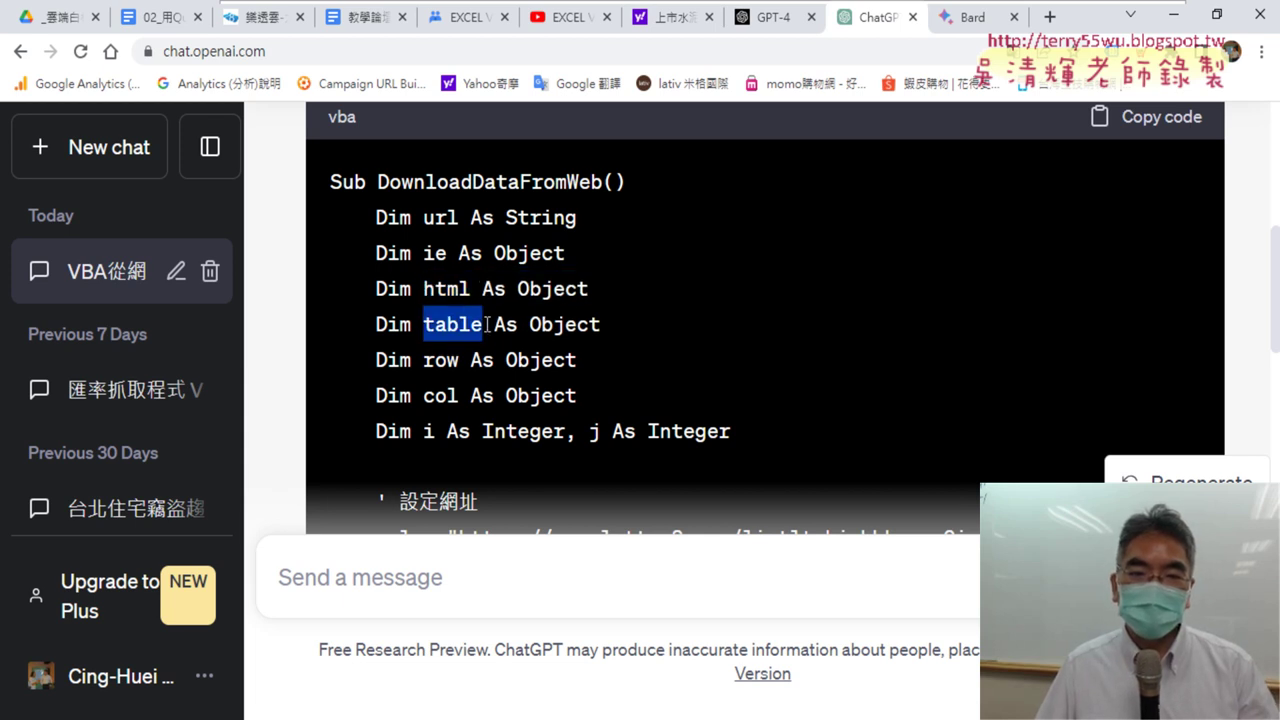
{"action": "mouse_move", "coordinate": [425, 359]}
{"action": "left_mouse_down"}
{"action": "mouse_move", "coordinate": [459, 359]}
{"action": "mouse_move", "coordinate": [494, 395]}
{"action": "left_mouse_up"}
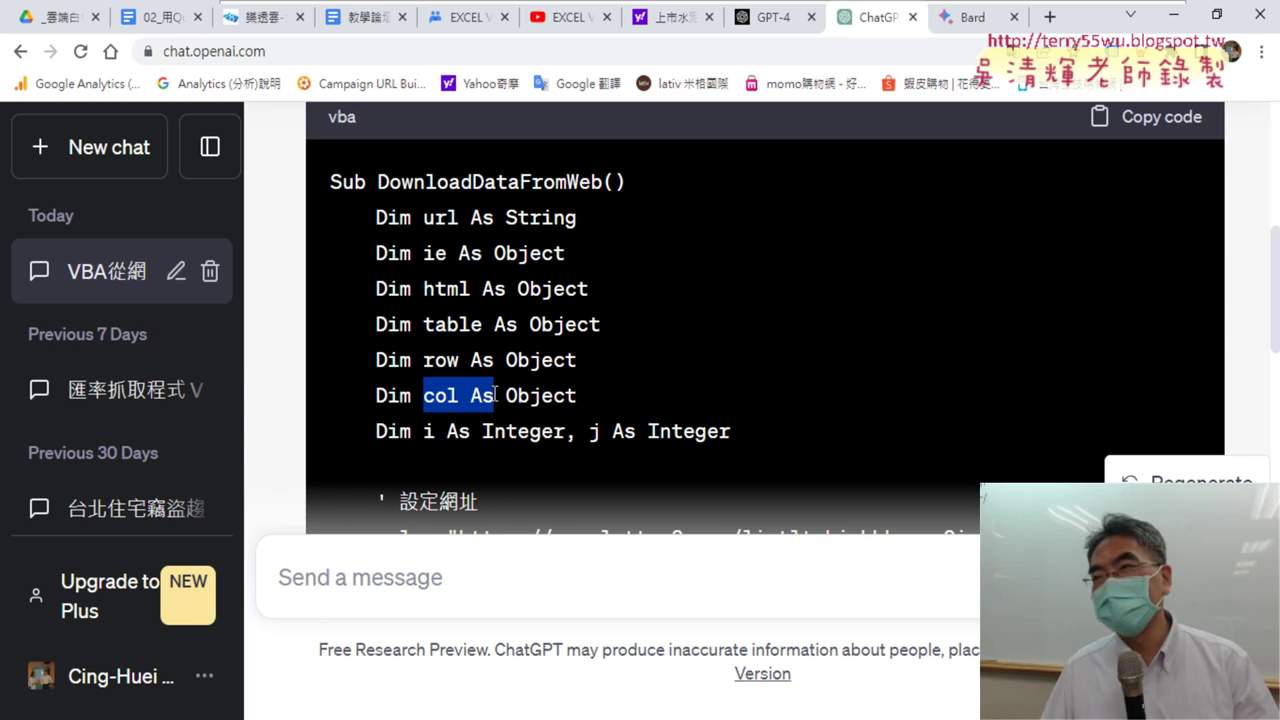
{"action": "scroll", "coordinate": [546, 263], "scroll_direction": "down", "scroll_amount": 1}
{"action": "scroll", "coordinate": [583, 298], "scroll_direction": "down", "scroll_amount": 2}
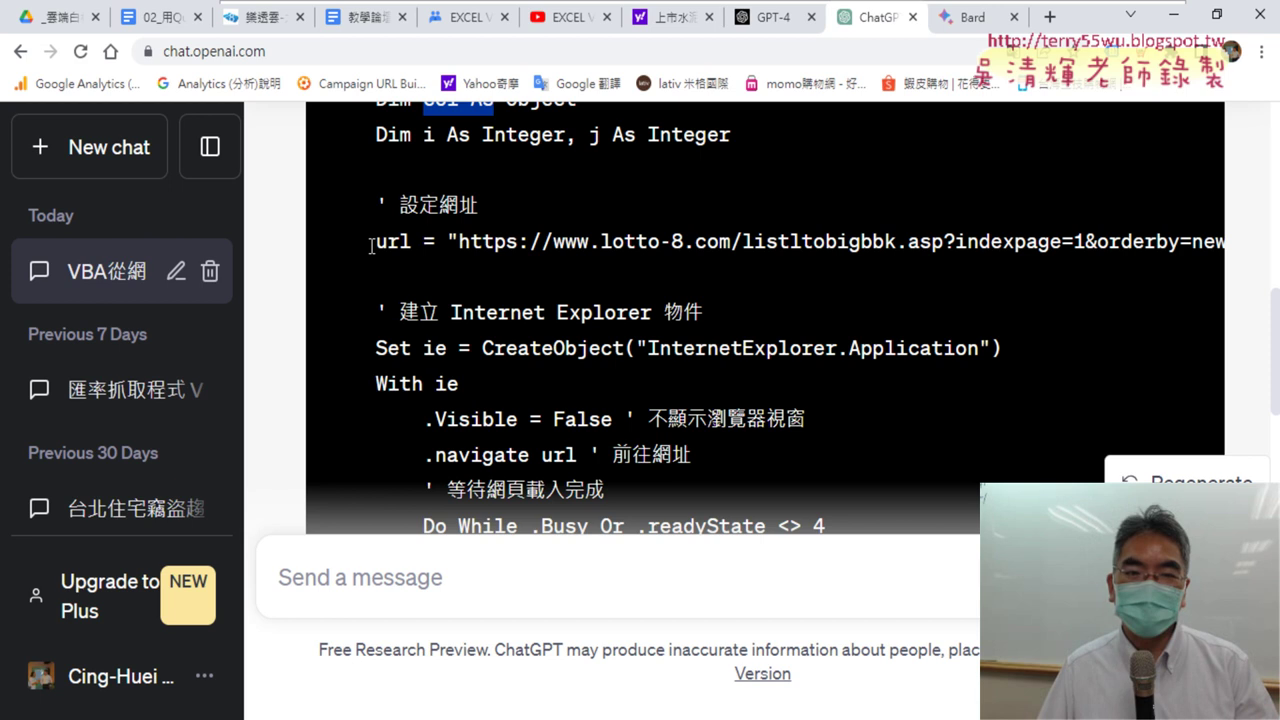
{"action": "left_click_drag", "start_coordinate": [371, 245], "coordinate": [412, 245]}
{"action": "scroll", "coordinate": [495, 265], "scroll_direction": "down", "scroll_amount": 1}
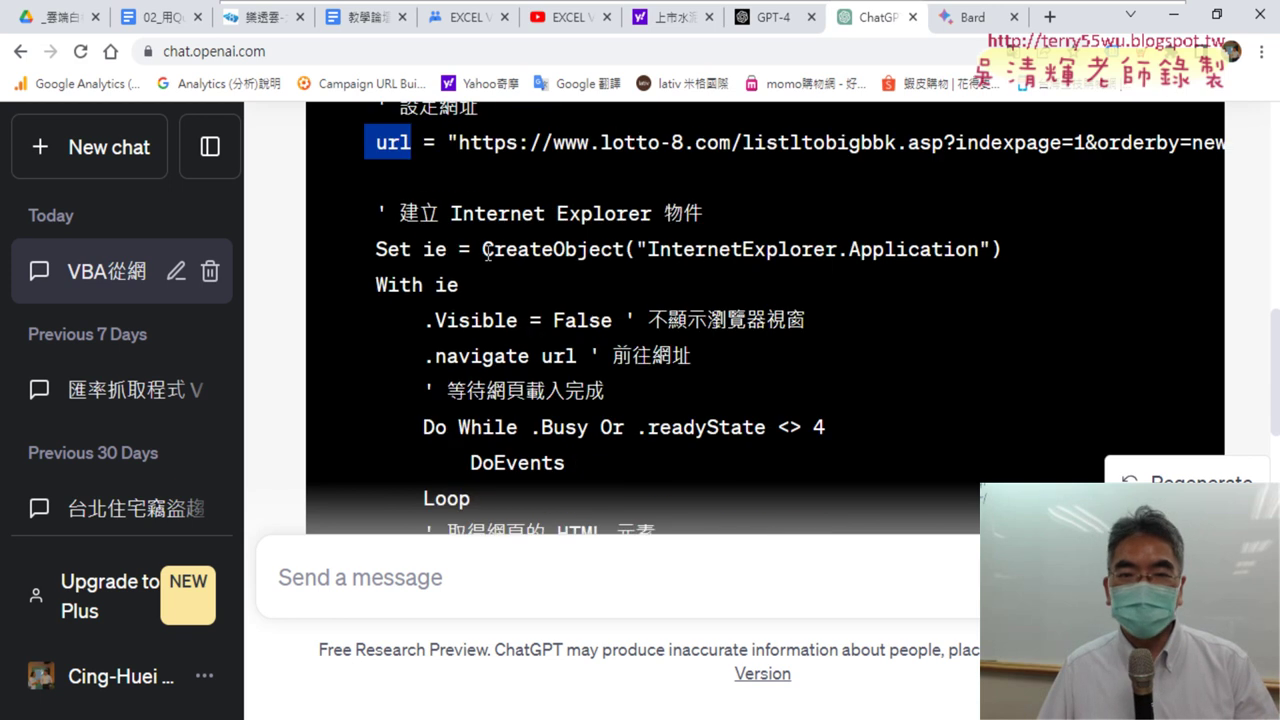
{"action": "left_click_drag", "start_coordinate": [484, 250], "coordinate": [1031, 237]}
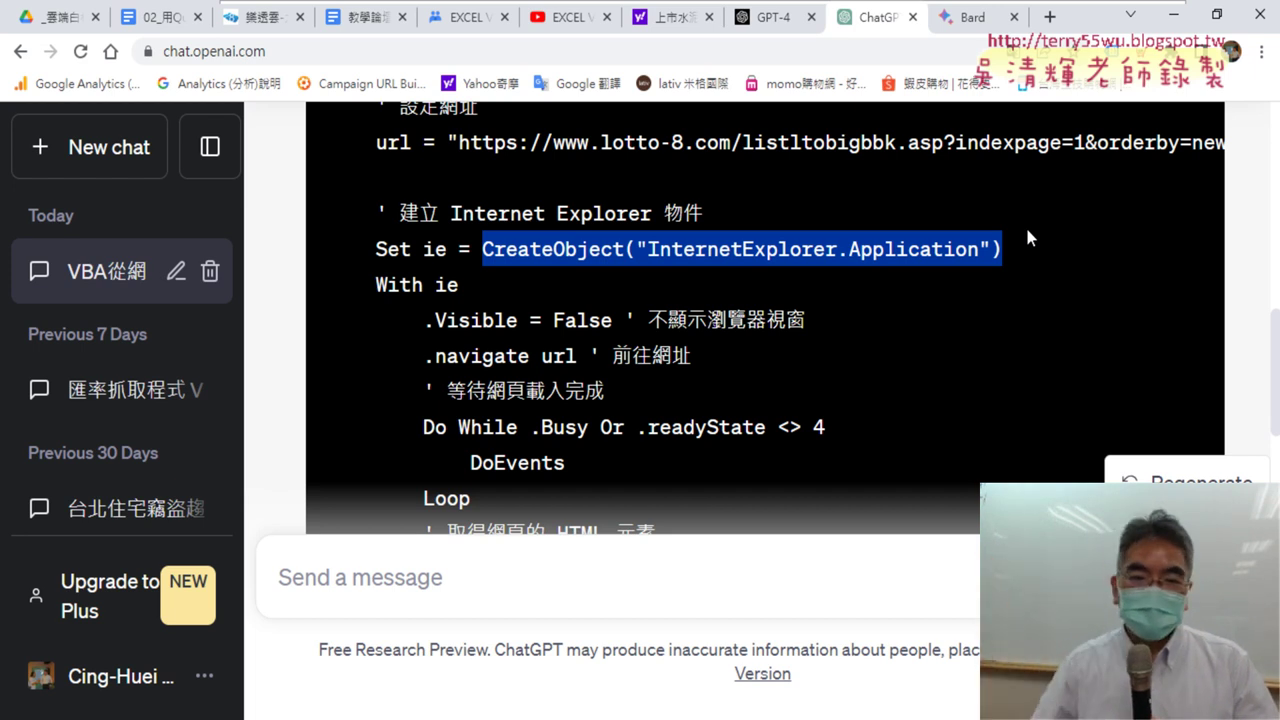
{"action": "scroll", "coordinate": [596, 327], "scroll_direction": "down", "scroll_amount": 1}
{"action": "left_click_drag", "start_coordinate": [422, 292], "coordinate": [618, 288]}
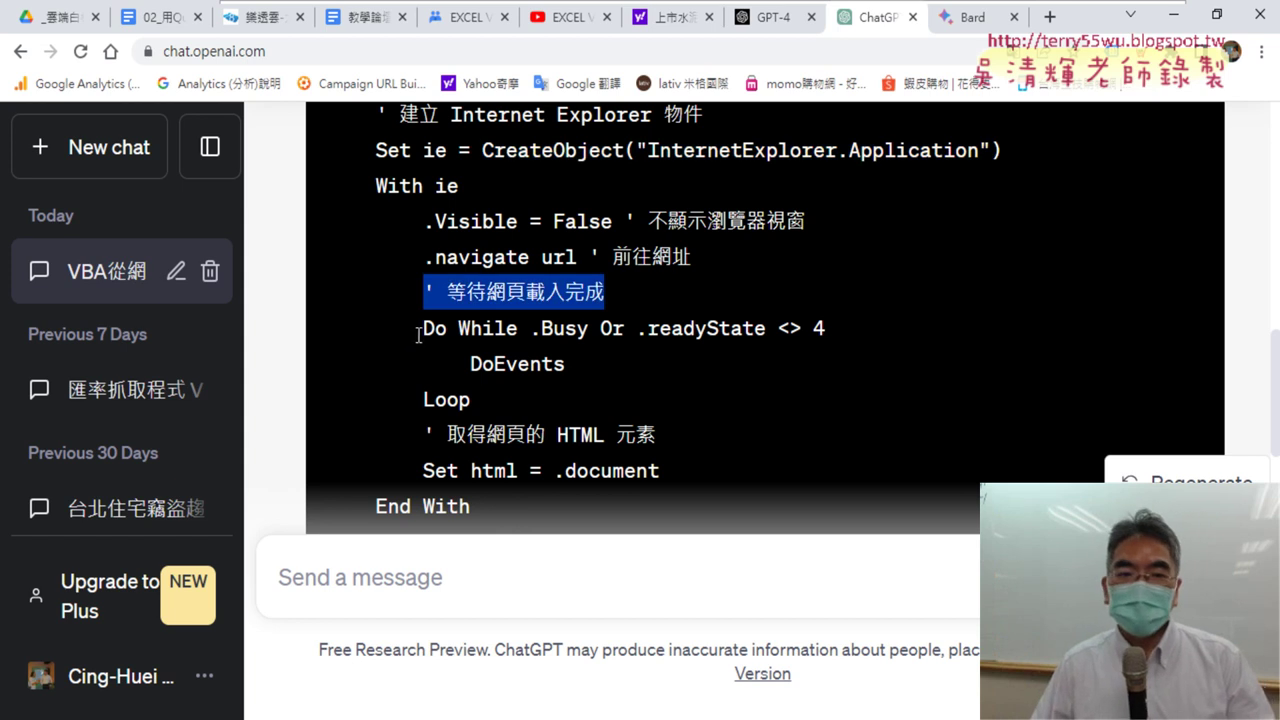
{"action": "left_click_drag", "start_coordinate": [422, 330], "coordinate": [512, 388]}
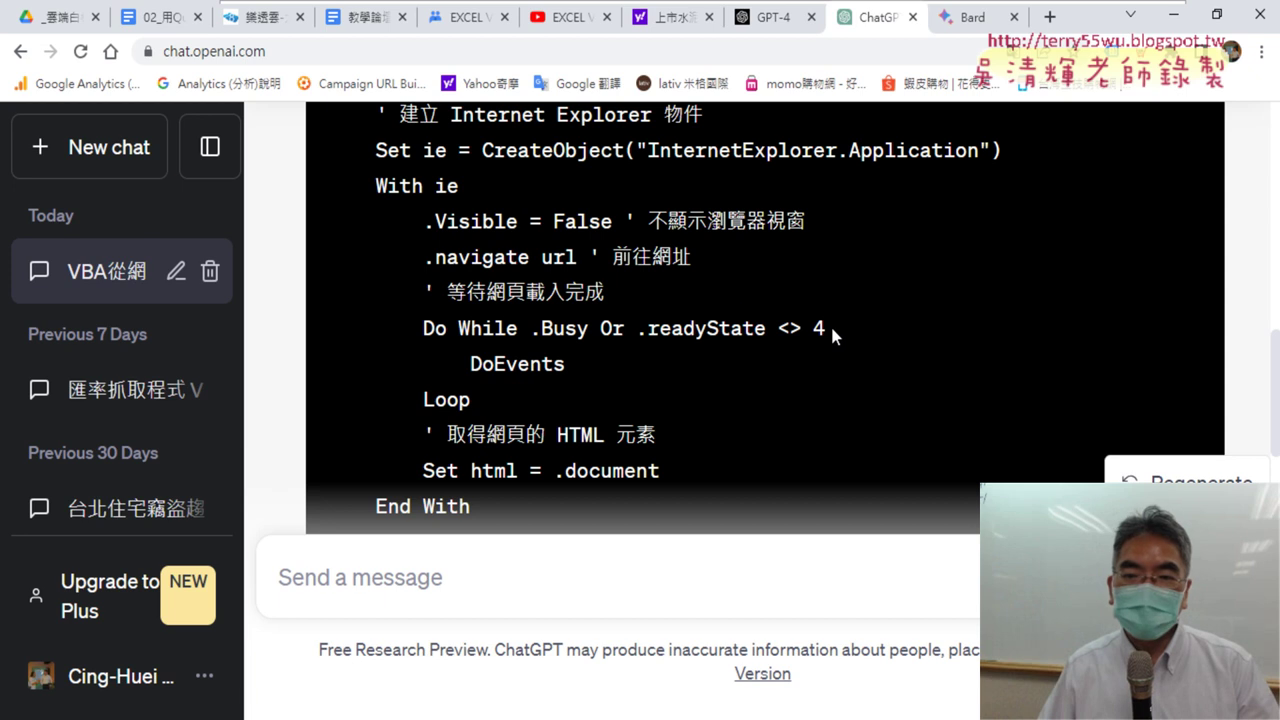
{"action": "left_click_drag", "start_coordinate": [828, 328], "coordinate": [637, 328]}
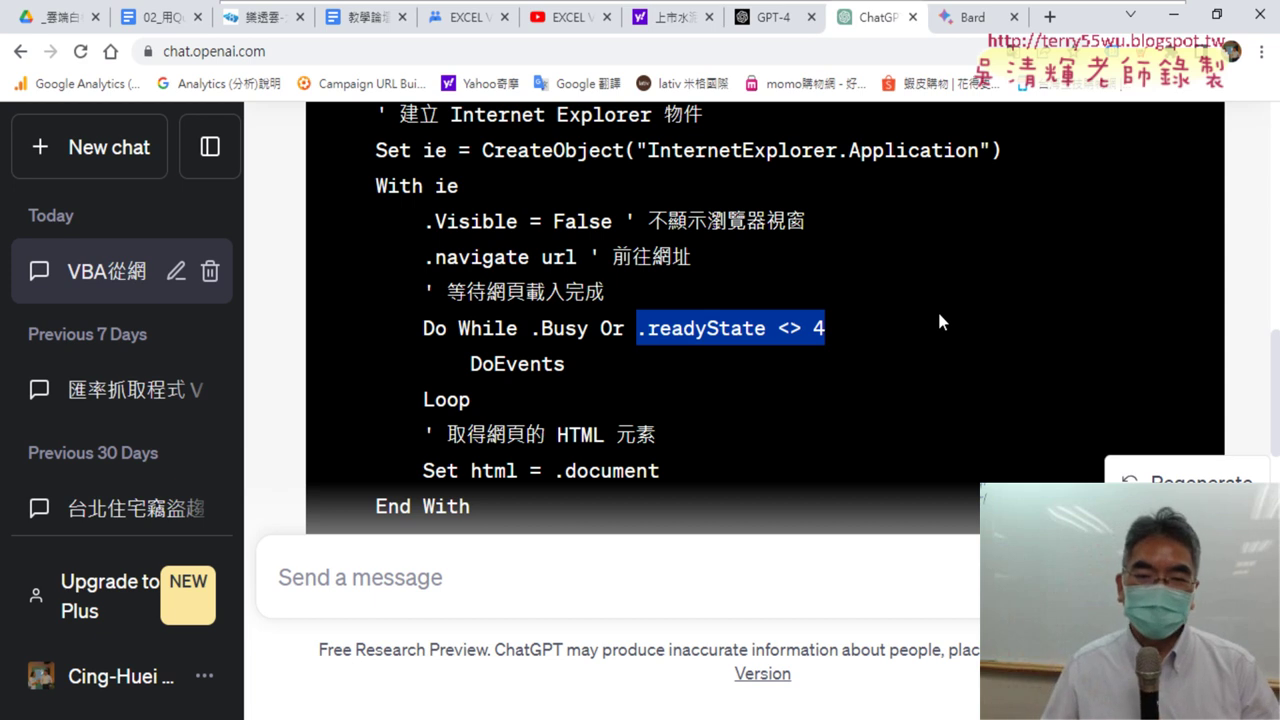
{"action": "scroll", "coordinate": [757, 229], "scroll_direction": "down", "scroll_amount": 2}
{"action": "left_click_drag", "start_coordinate": [677, 270], "coordinate": [564, 271]}
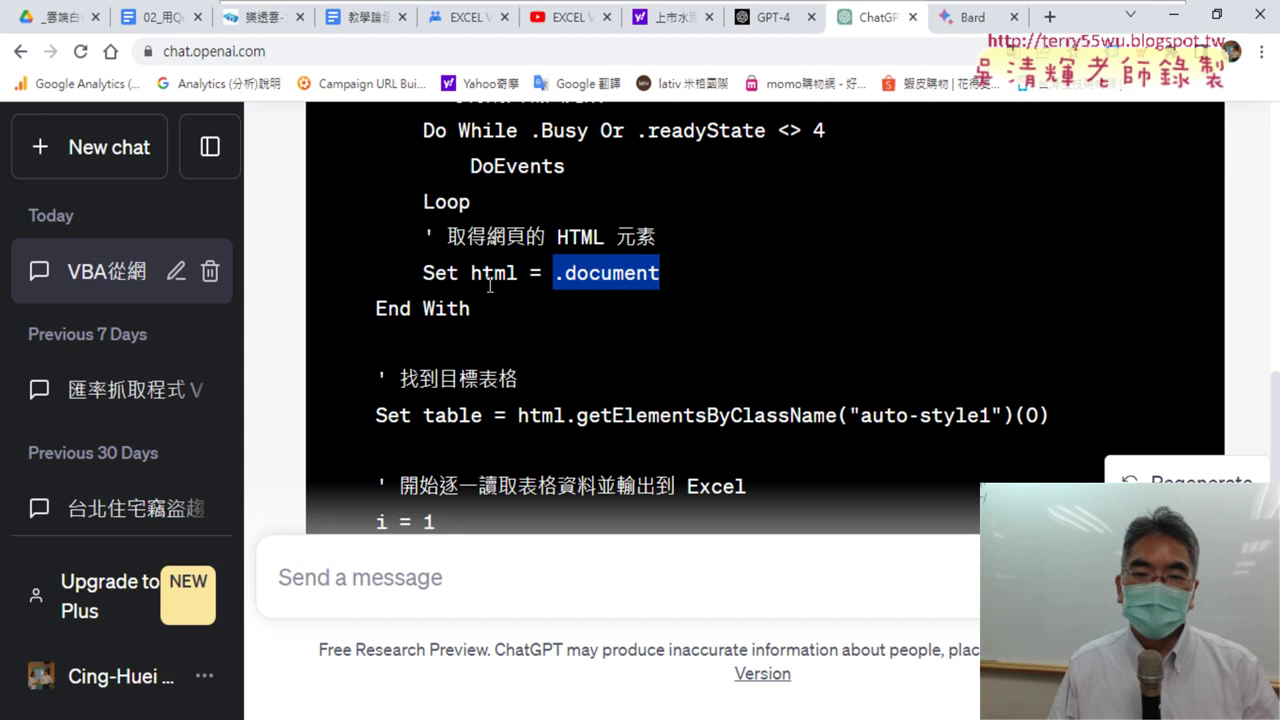
{"action": "scroll", "coordinate": [866, 415], "scroll_direction": "down", "scroll_amount": 2}
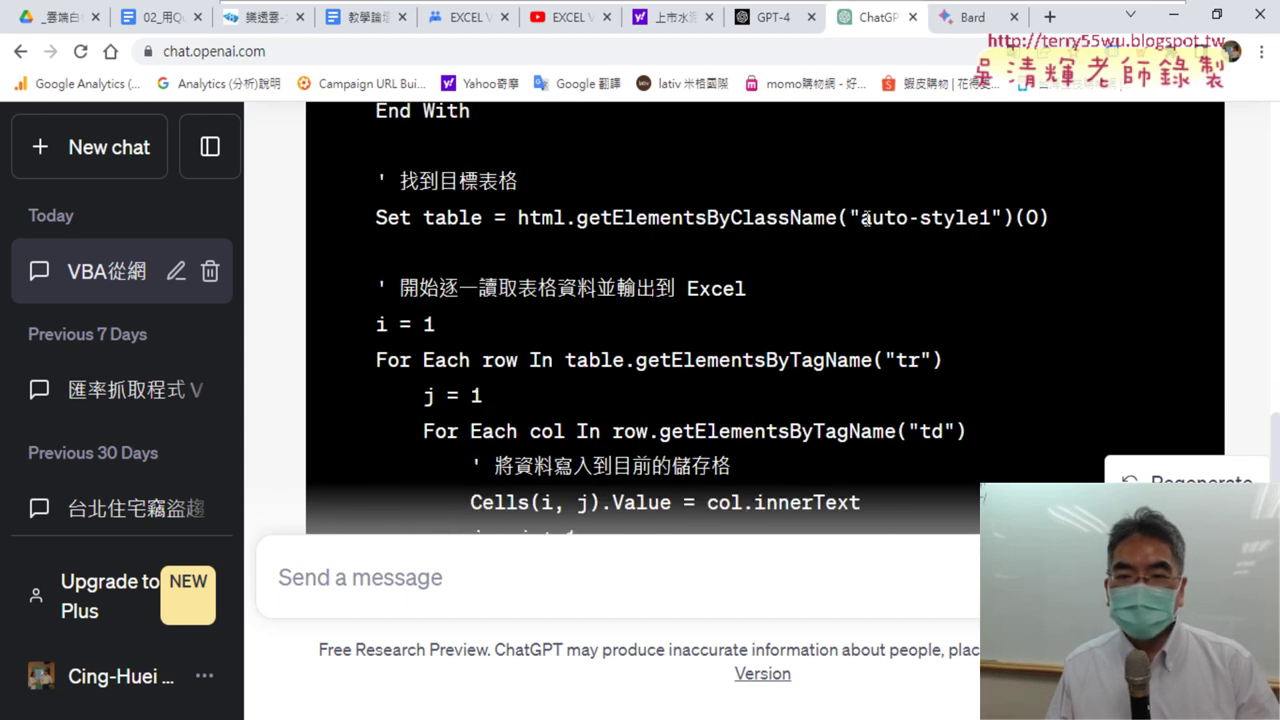
{"action": "left_click_drag", "start_coordinate": [866, 217], "coordinate": [1004, 217]}
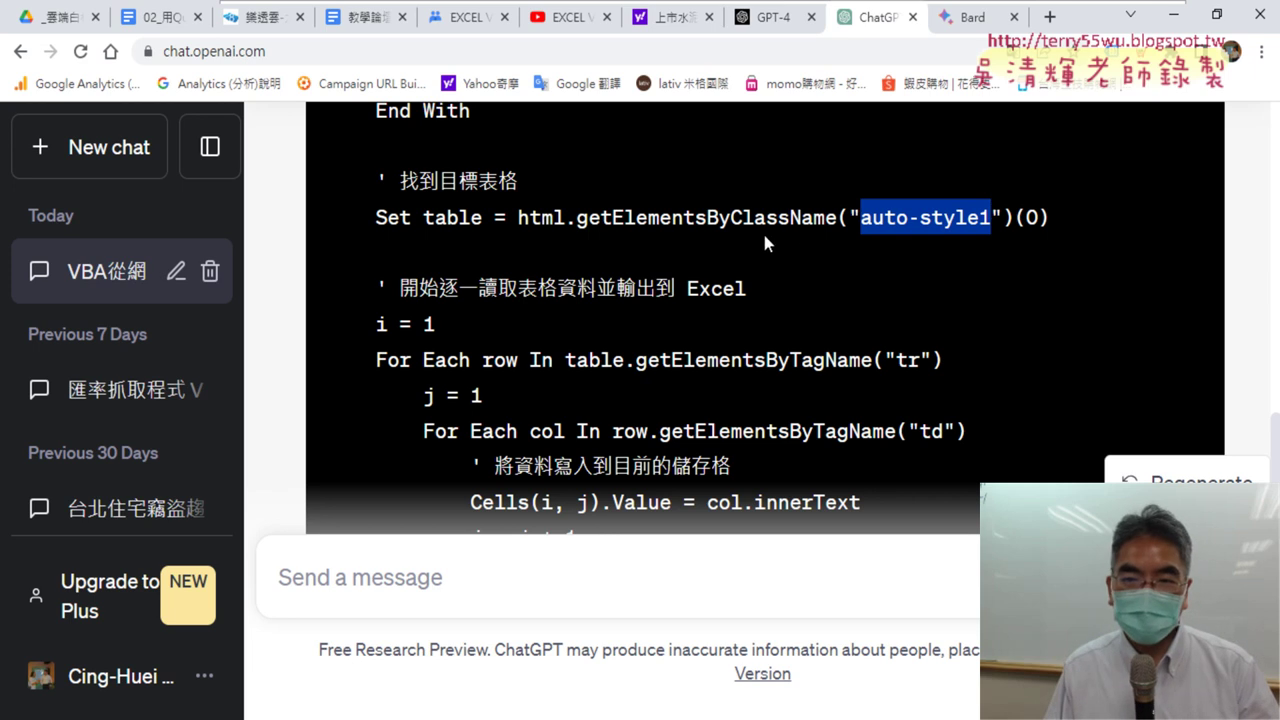
{"action": "left_click_drag", "start_coordinate": [736, 213], "coordinate": [749, 210]}
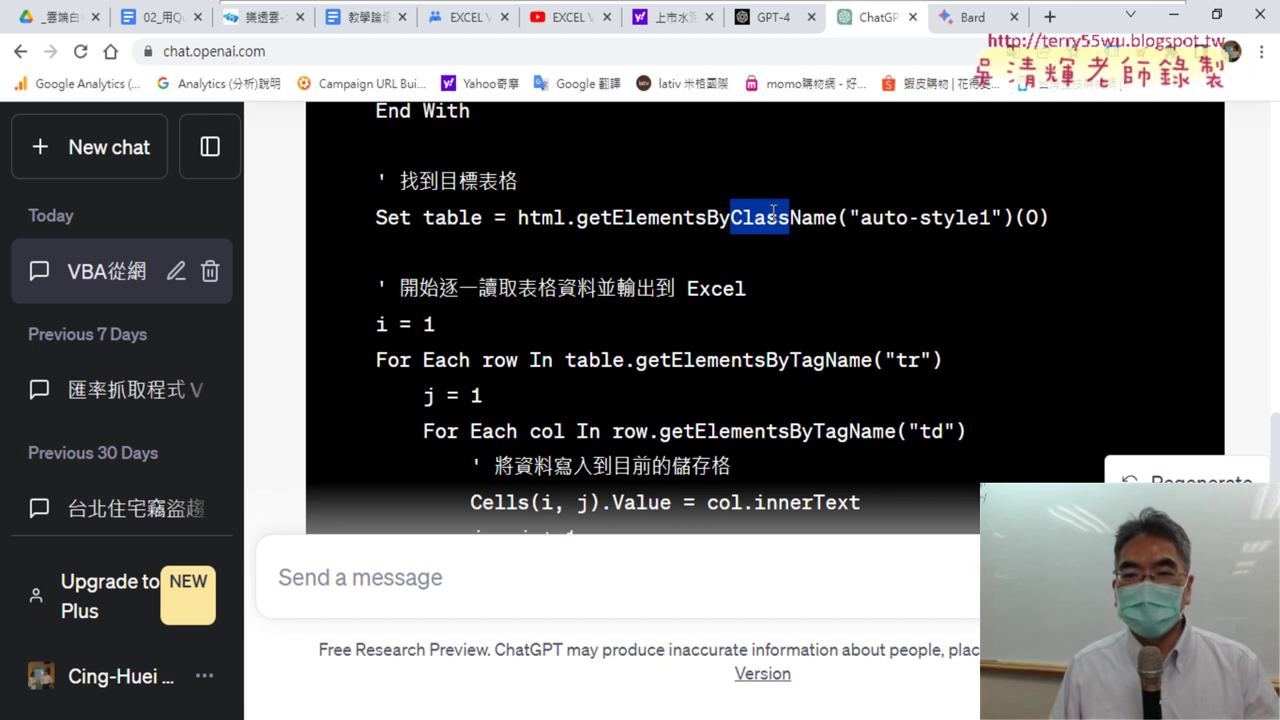
{"action": "left_click_drag", "start_coordinate": [860, 226], "coordinate": [1050, 218]}
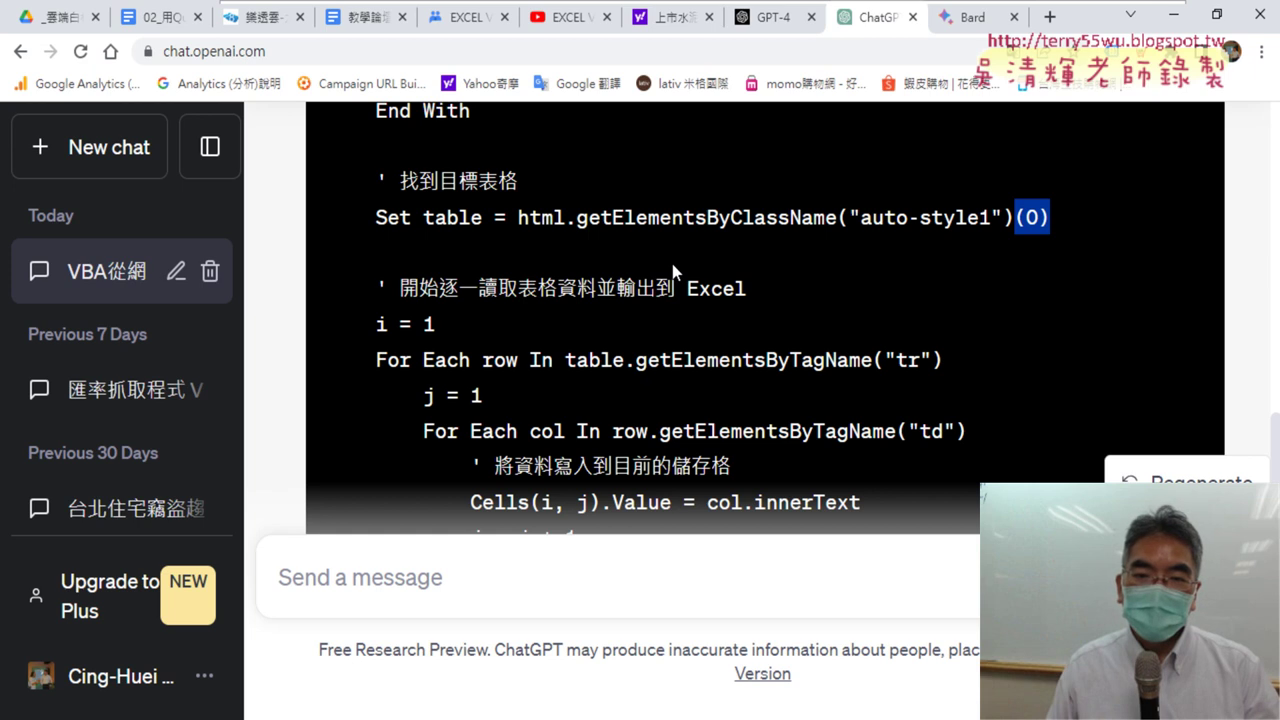
{"action": "scroll", "coordinate": [672, 267], "scroll_direction": "down", "scroll_amount": 1}
Step: Highlight the answer's closing note about XMLHTTP or WinHttp alternatives
{"action": "scroll", "coordinate": [672, 268], "scroll_direction": "down", "scroll_amount": 4}
{"action": "scroll", "coordinate": [674, 270], "scroll_direction": "down", "scroll_amount": 2}
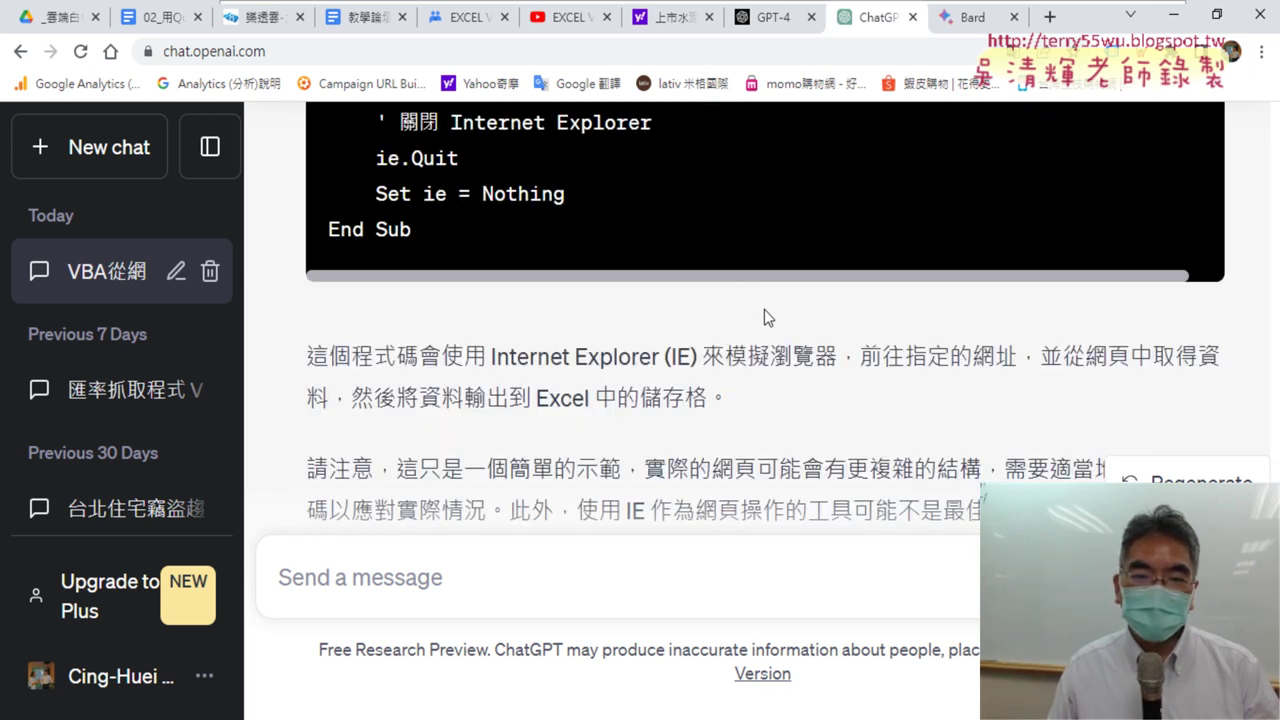
{"action": "scroll", "coordinate": [766, 315], "scroll_direction": "down", "scroll_amount": 2}
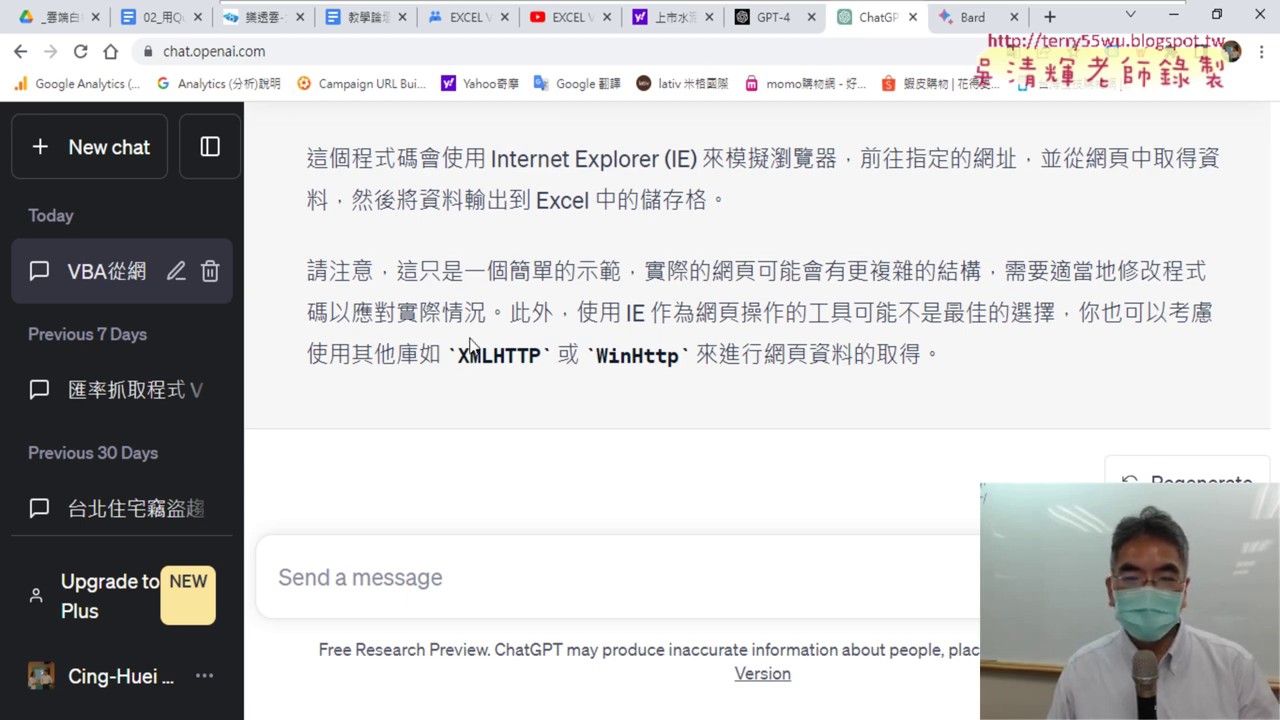
{"action": "left_click_drag", "start_coordinate": [455, 357], "coordinate": [962, 380]}
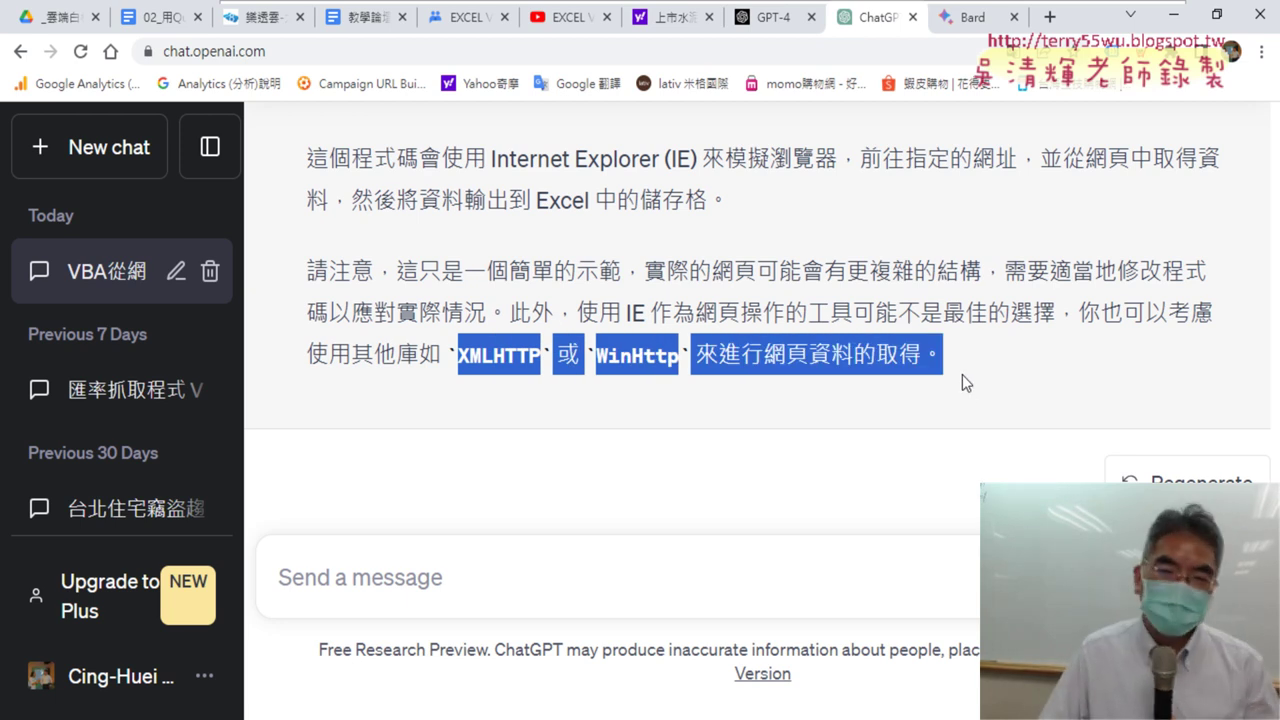
Step: Copy the DownloadDataFromWeb VBA code block from ChatGPT's answer
{"action": "scroll", "coordinate": [978, 386], "scroll_direction": "up", "scroll_amount": 3}
{"action": "scroll", "coordinate": [978, 386], "scroll_direction": "up", "scroll_amount": 4}
{"action": "scroll", "coordinate": [976, 381], "scroll_direction": "up", "scroll_amount": 3}
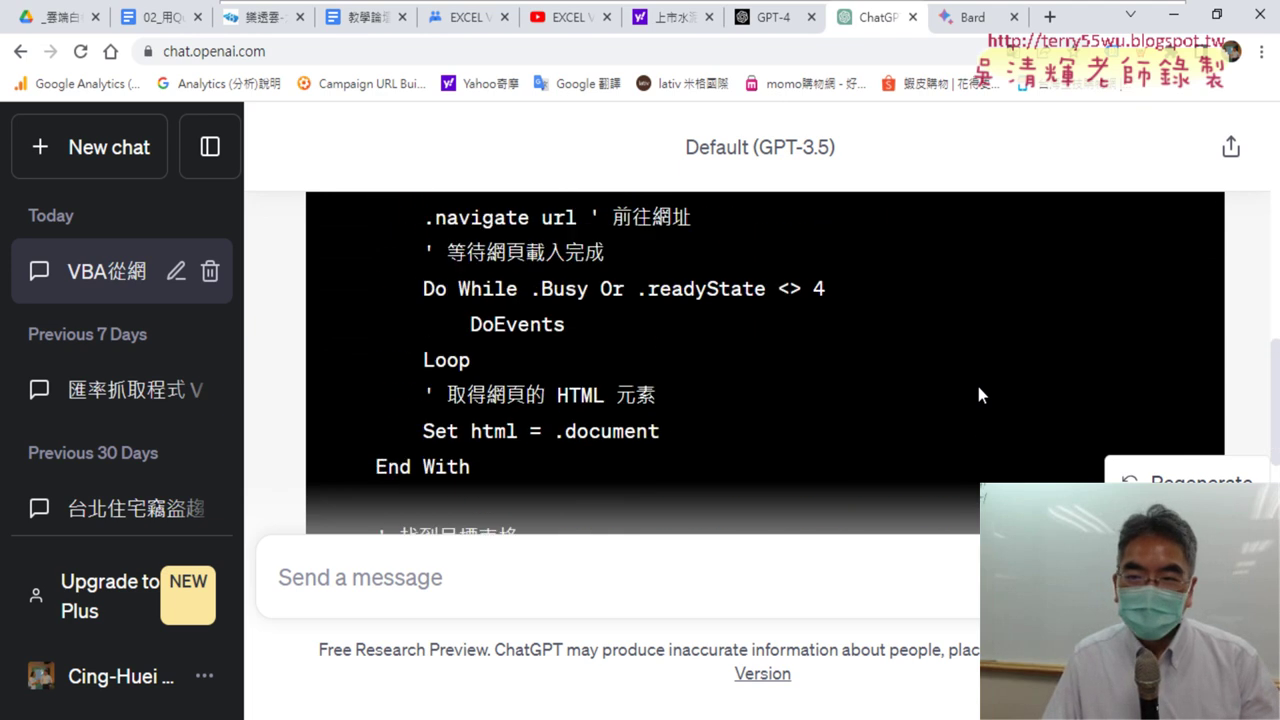
{"action": "scroll", "coordinate": [976, 381], "scroll_direction": "up", "scroll_amount": 4}
{"action": "scroll", "coordinate": [978, 394], "scroll_direction": "up", "scroll_amount": 4}
{"action": "scroll", "coordinate": [1000, 366], "scroll_direction": "down", "scroll_amount": 1}
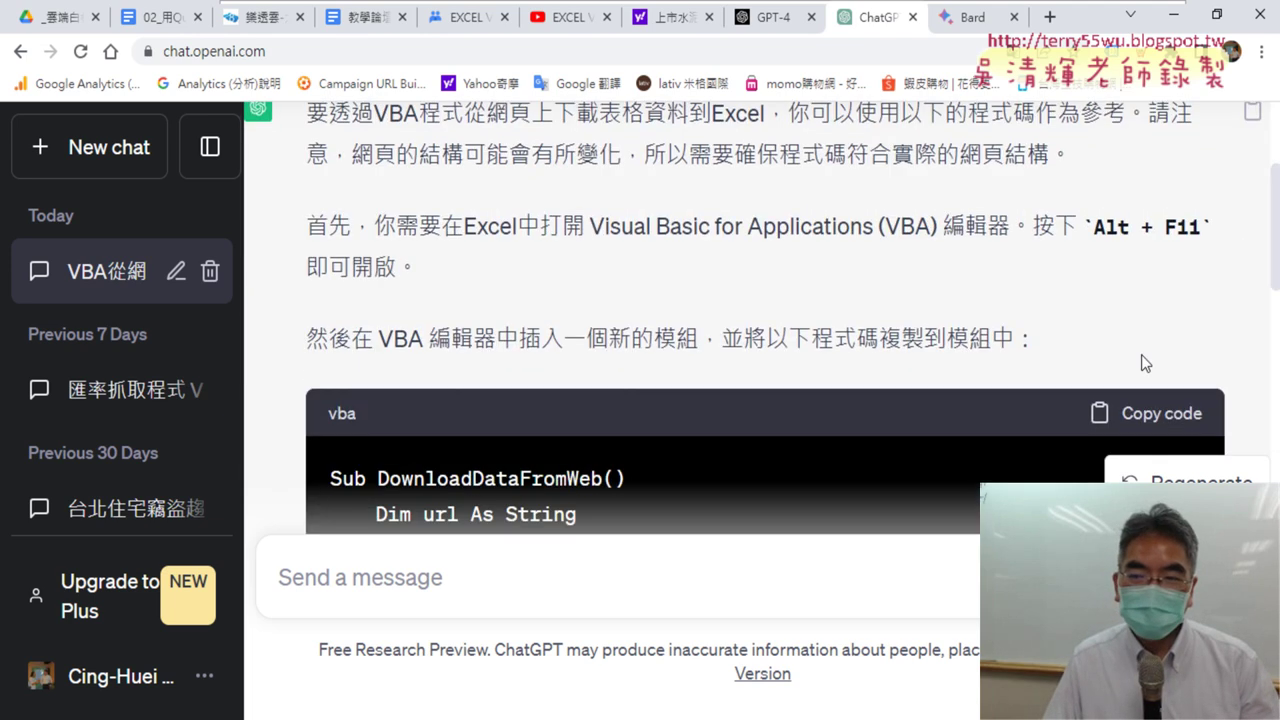
{"action": "left_click", "coordinate": [1149, 422]}
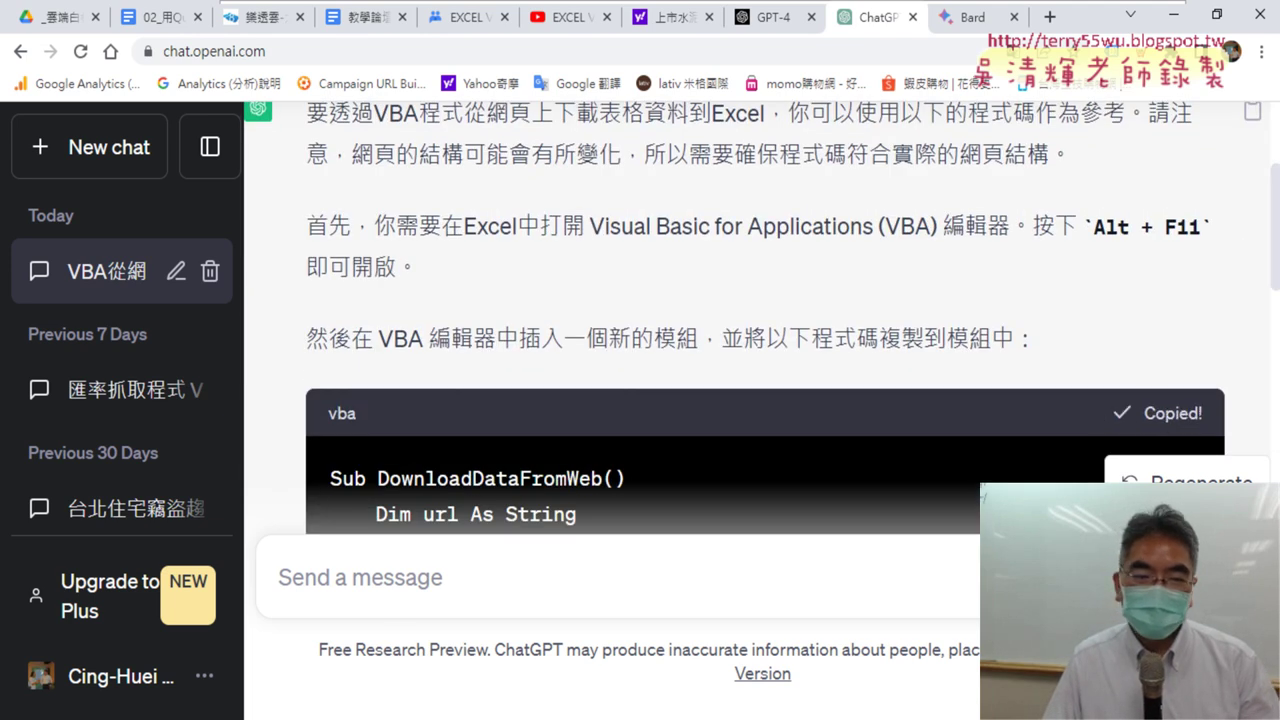
Step: Insert a new module Module2 in the VBA editor and paste the copied macro into it
{"action": "key", "text": "alt+Tab"}
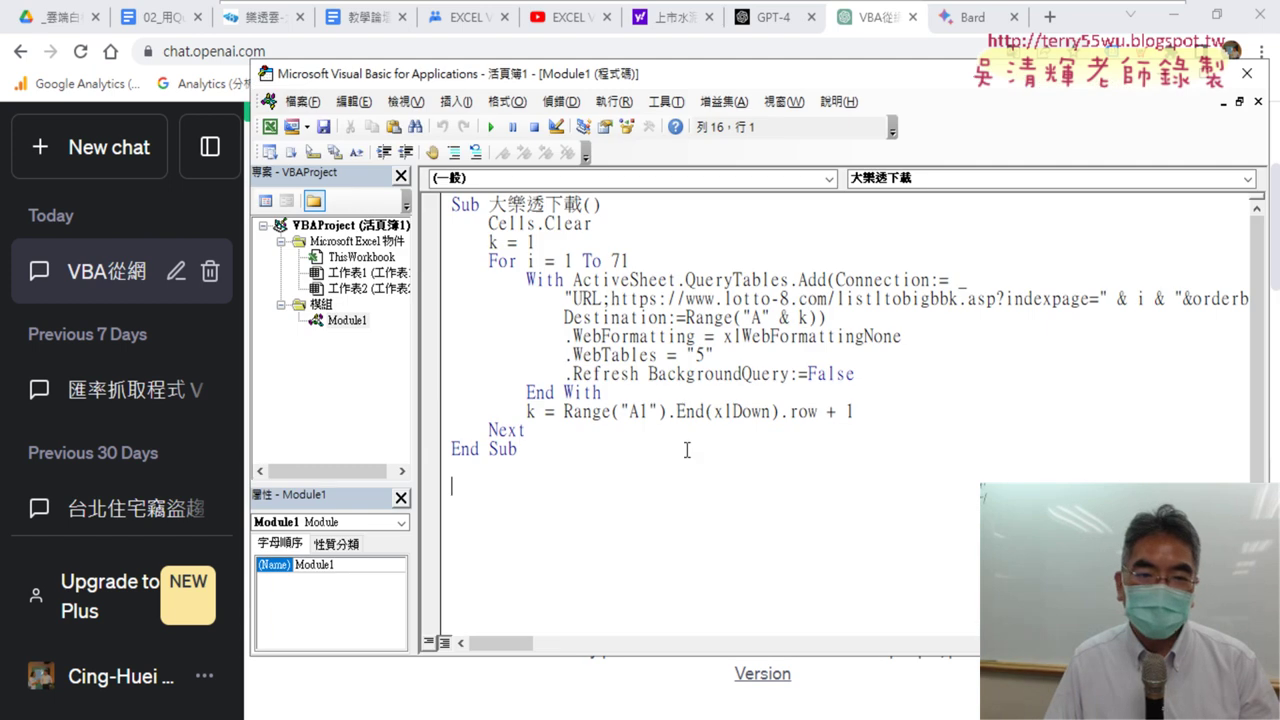
{"action": "right_click", "coordinate": [340, 320]}
{"action": "mouse_move", "coordinate": [372, 404]}
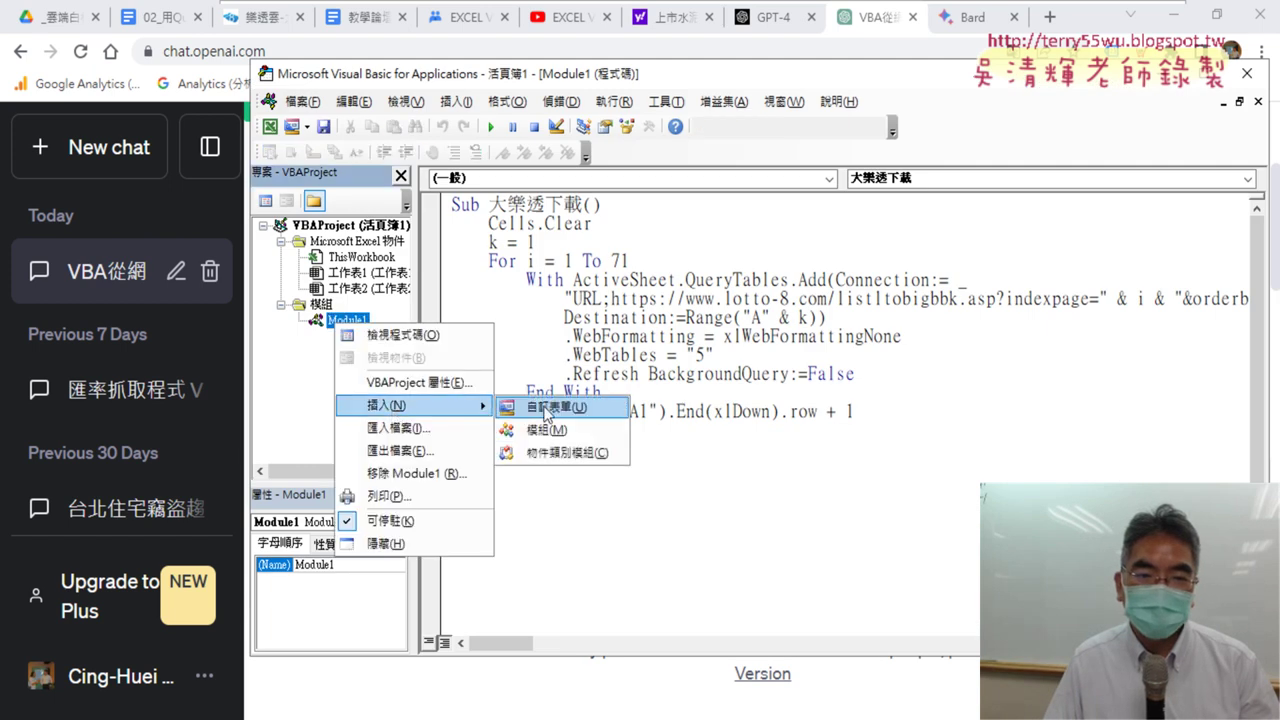
{"action": "left_click", "coordinate": [553, 429]}
{"action": "right_click", "coordinate": [536, 267]}
{"action": "left_click", "coordinate": [560, 318]}
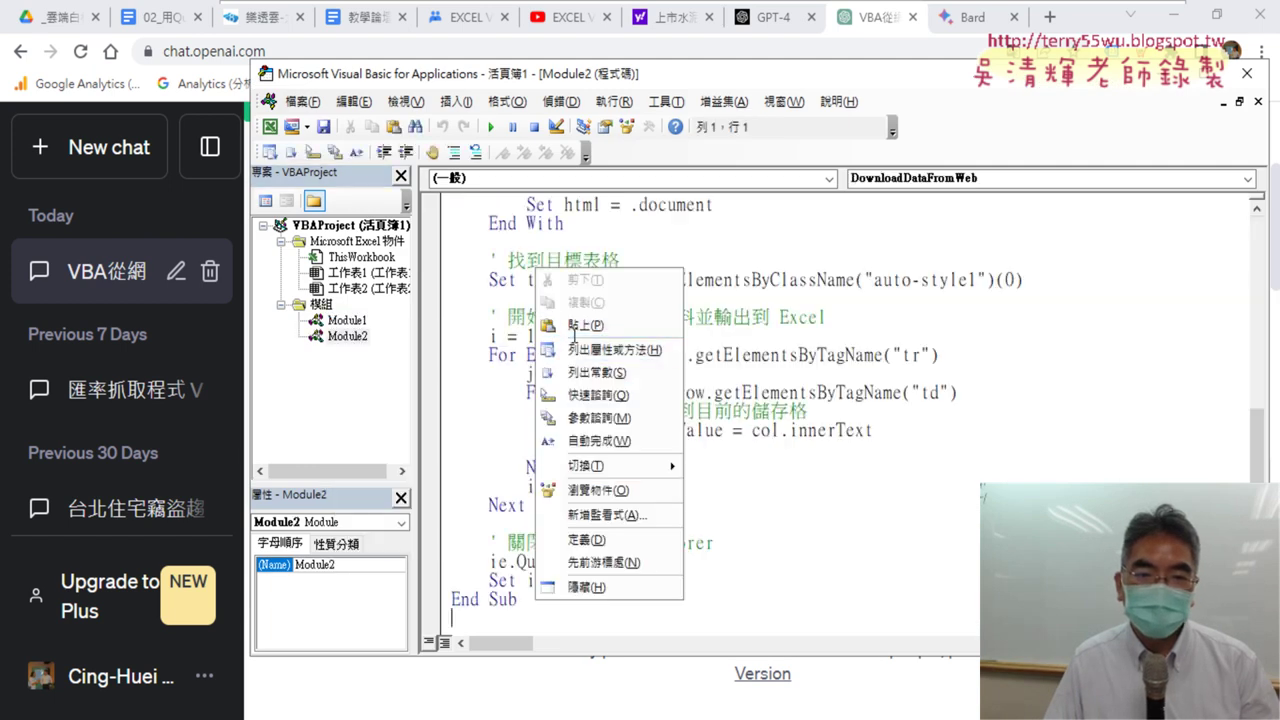
Step: Highlight the DownloadDataFromWeb macro name, minimize Chrome and return to the Excel workbook
{"action": "scroll", "coordinate": [455, 205], "scroll_direction": "up", "scroll_amount": 2}
{"action": "scroll", "coordinate": [455, 205], "scroll_direction": "up", "scroll_amount": 6}
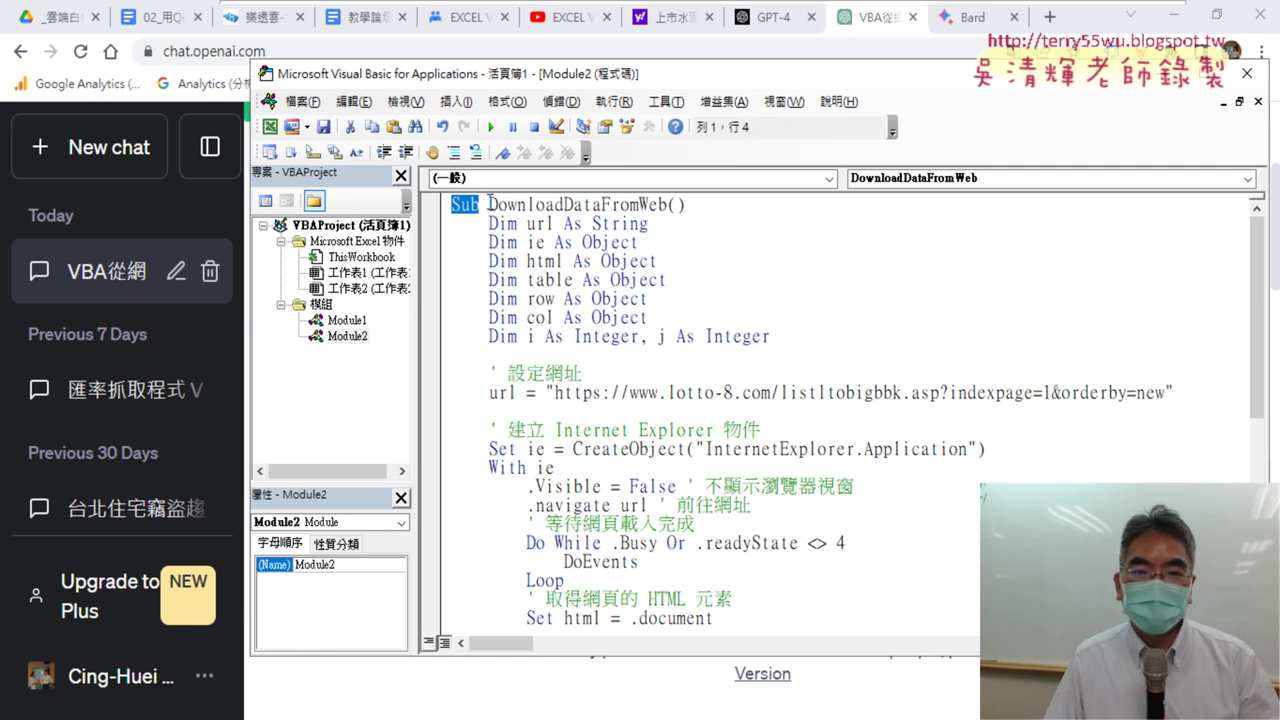
{"action": "left_click_drag", "start_coordinate": [489, 204], "coordinate": [644, 204]}
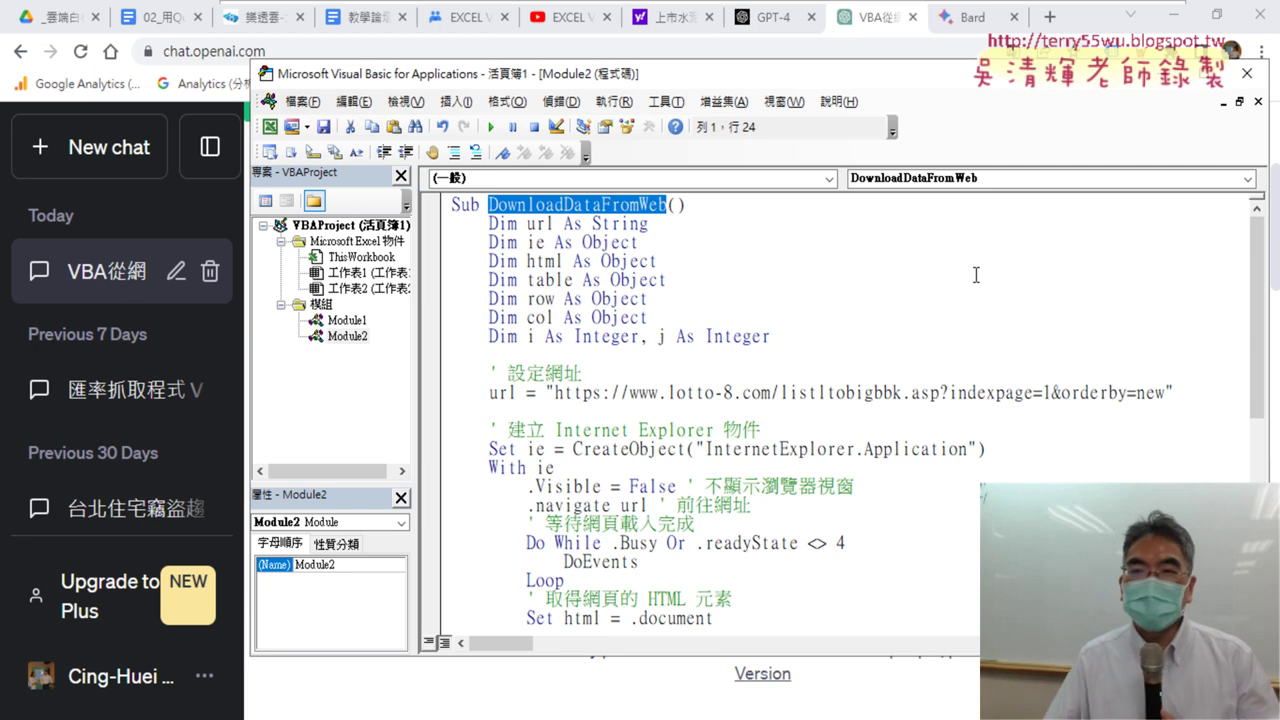
{"action": "left_click", "coordinate": [1176, 16]}
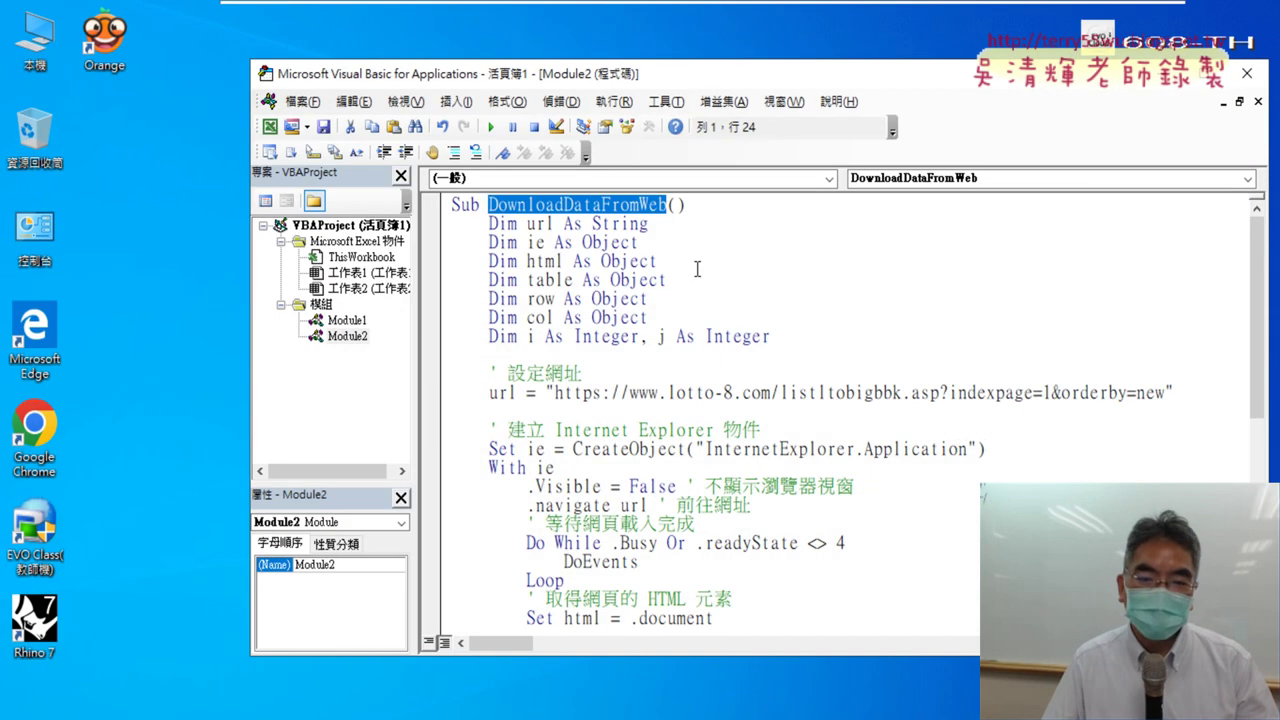
{"action": "key", "text": "alt+F11"}
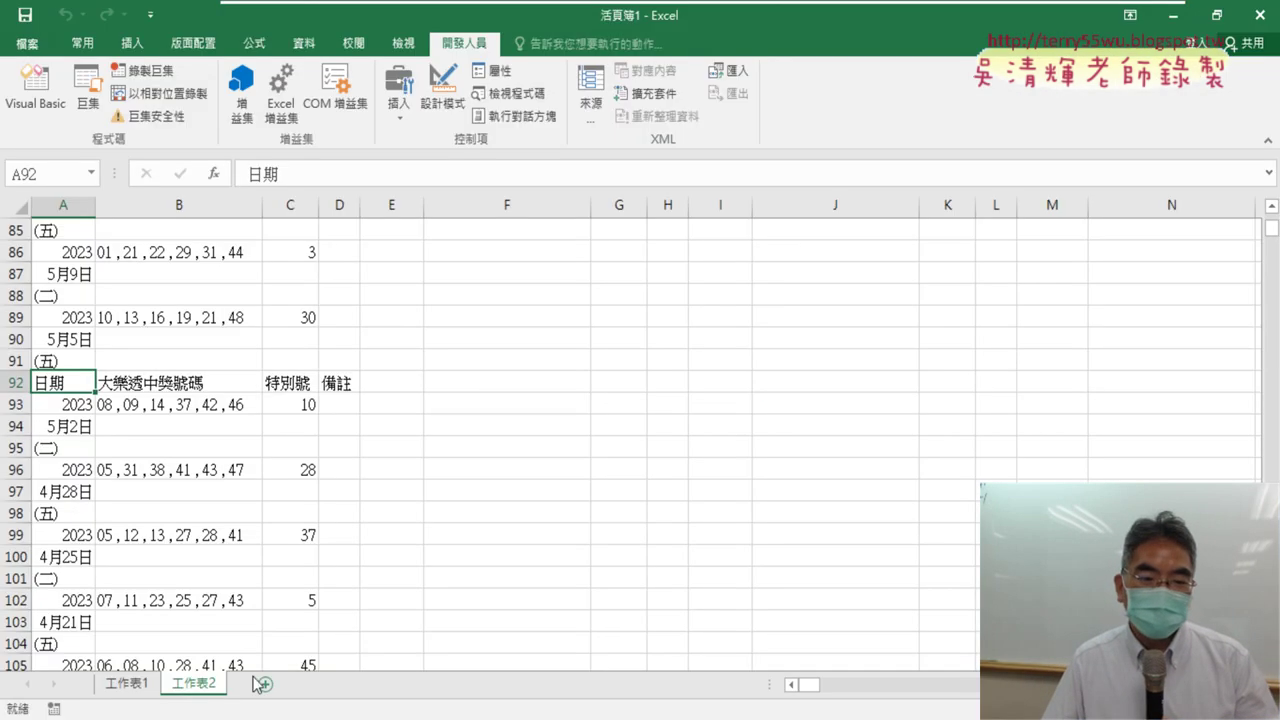
Step: Add blank sheet 工作表5 and run DownloadDataFromWeb, checking the header text it puts in column A
{"action": "left_click", "coordinate": [272, 685]}
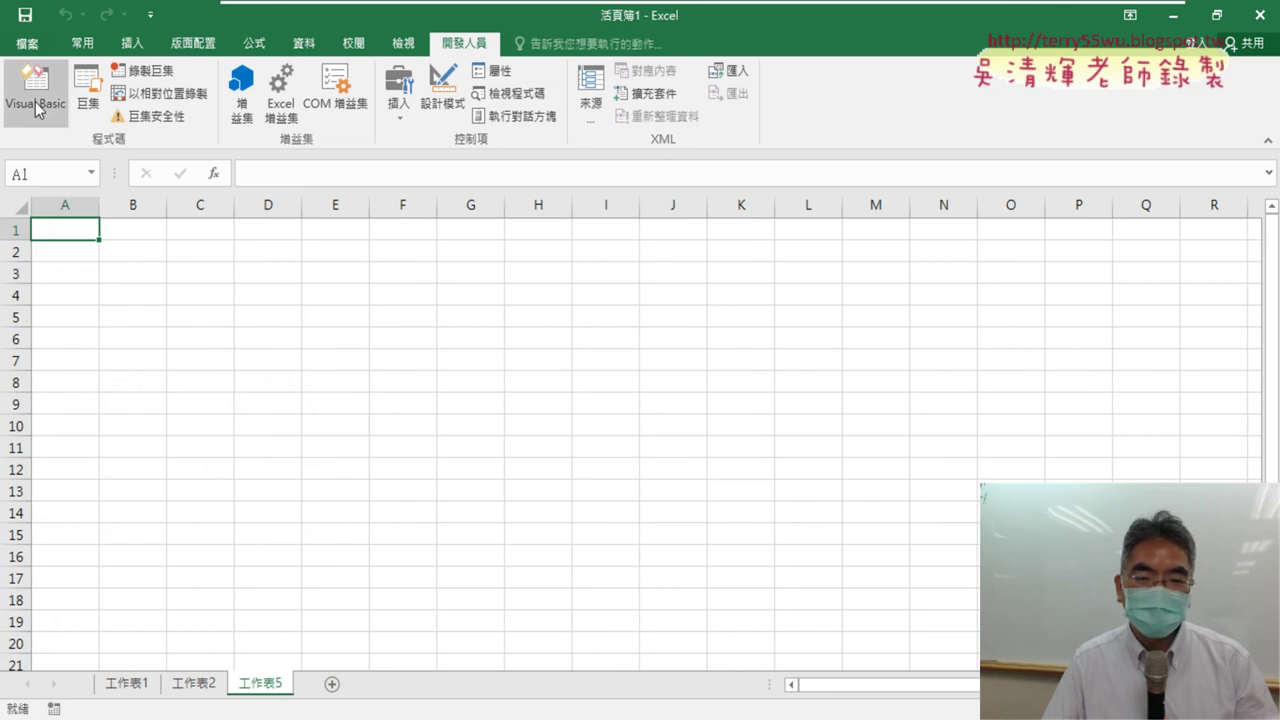
{"action": "key", "text": "alt+F11"}
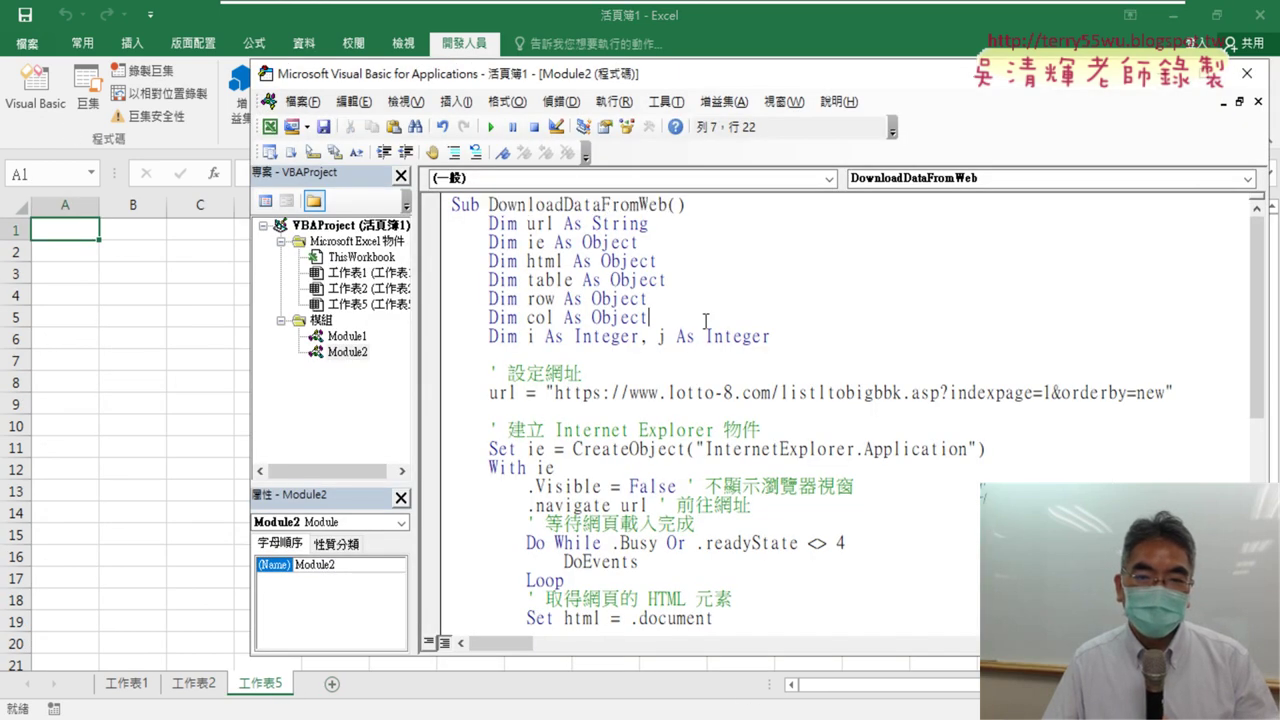
{"action": "left_click", "coordinate": [492, 128]}
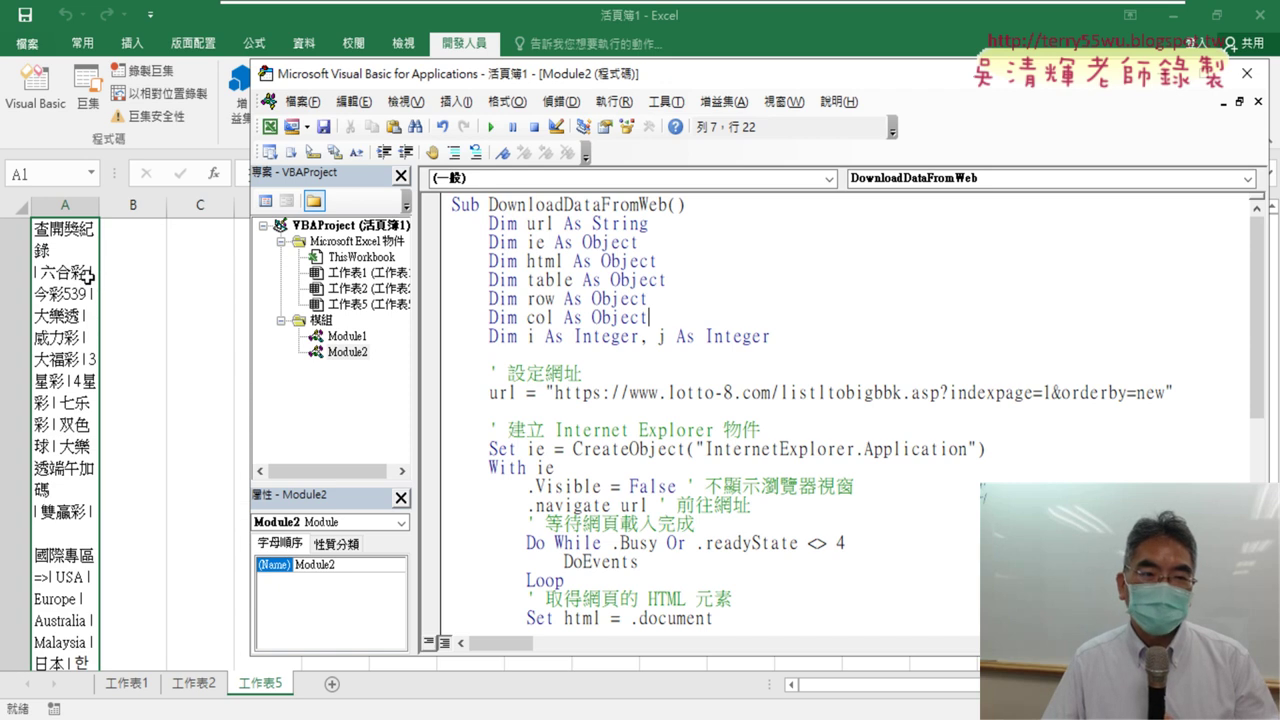
{"action": "left_click", "coordinate": [68, 268]}
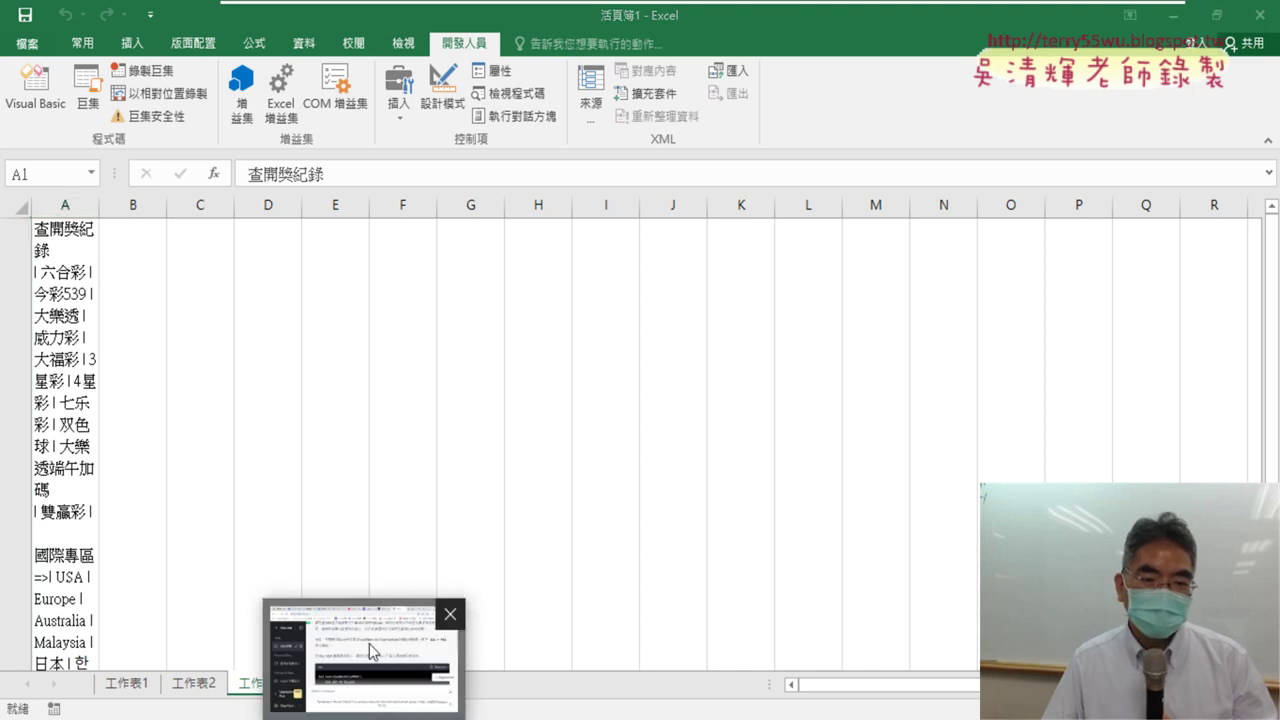
{"action": "left_click", "coordinate": [366, 632]}
Step: On the lotto-8 樂透雲 page, select the header text from 查開獎紀錄 down to 由舊到新
{"action": "left_click", "coordinate": [262, 20]}
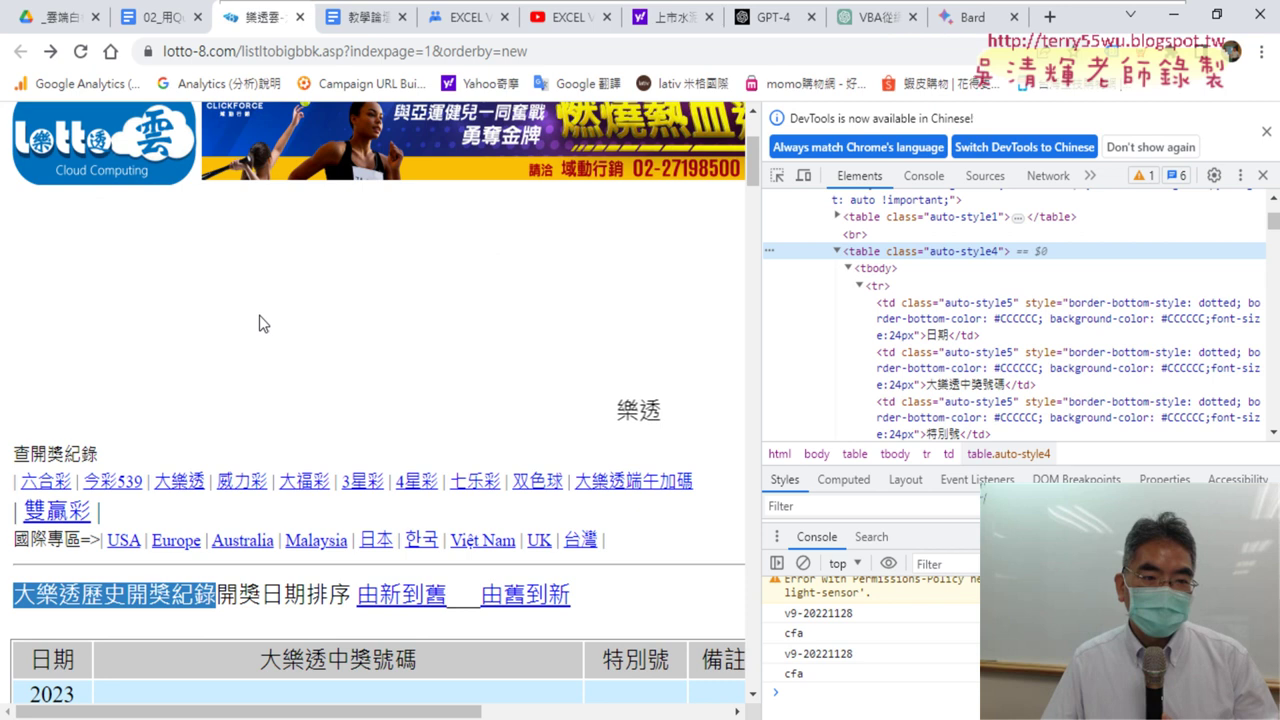
{"action": "left_click_drag", "start_coordinate": [30, 452], "coordinate": [638, 588]}
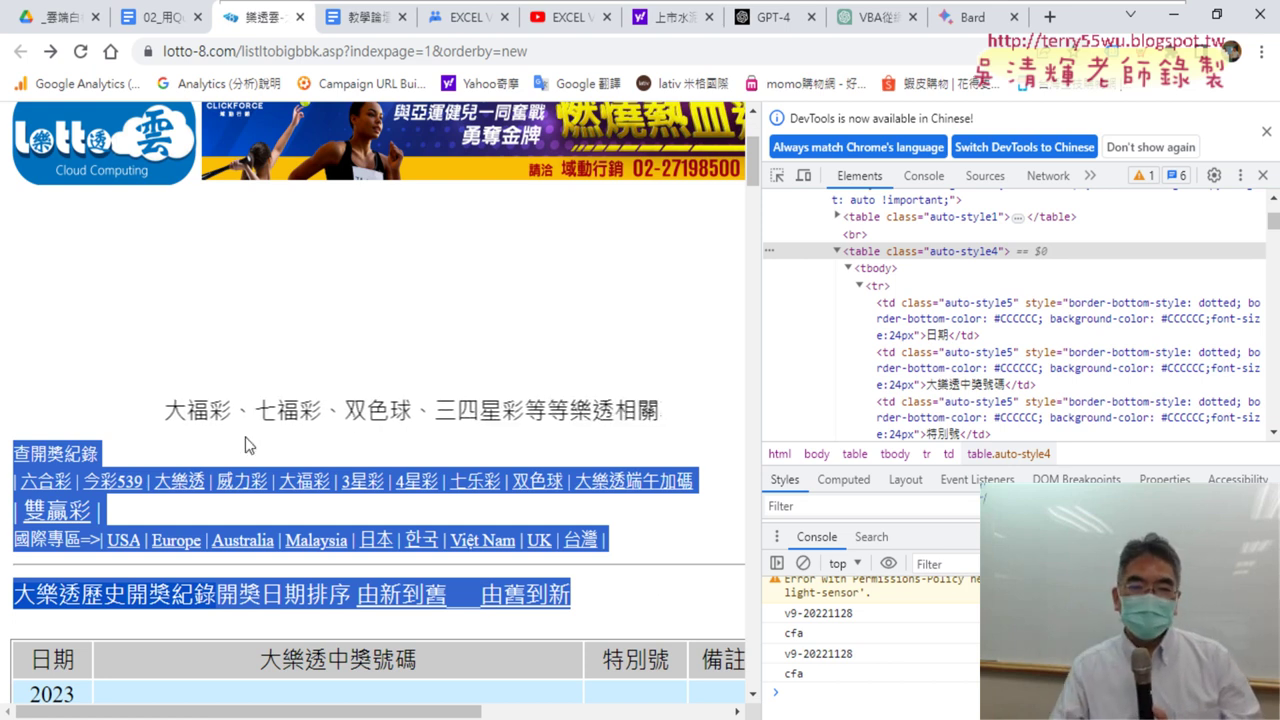
{"action": "scroll", "coordinate": [170, 507], "scroll_direction": "down", "scroll_amount": 3}
Step: Mark auto-style1 in the macro's class lookup, then inspect the page's 日期 heading HTML
{"action": "key", "text": "alt+Tab"}
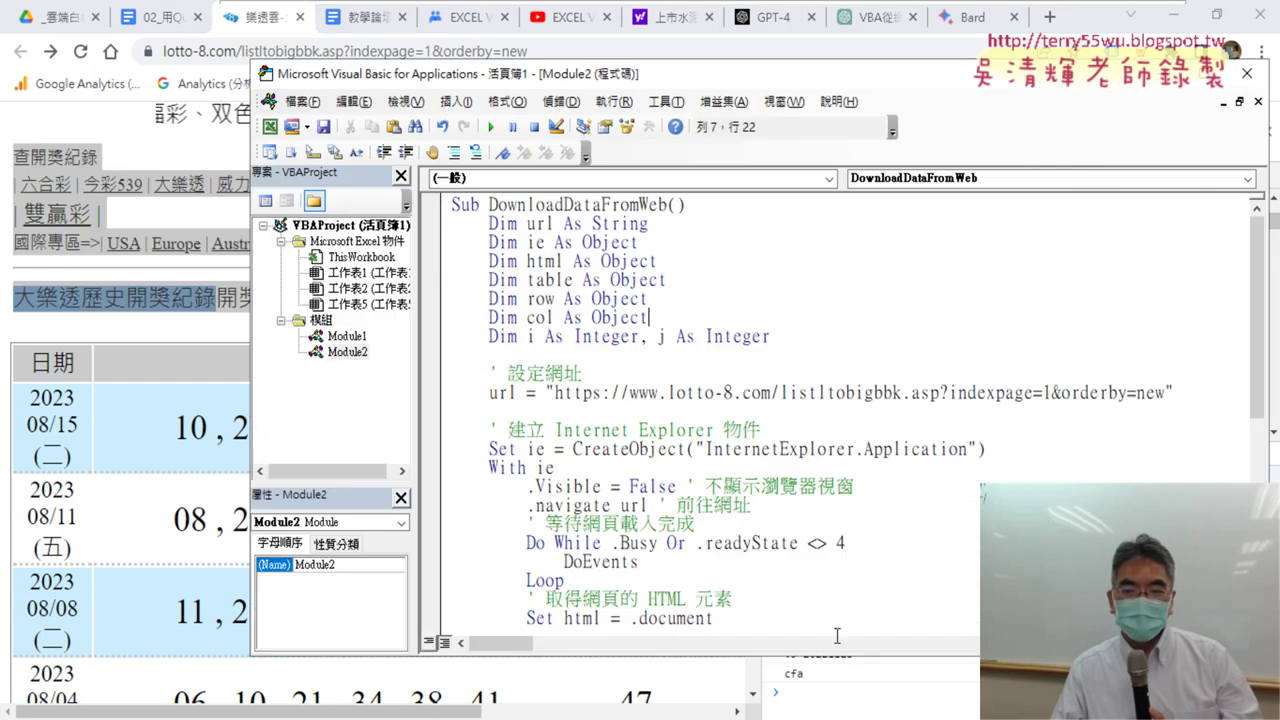
{"action": "scroll", "coordinate": [940, 420], "scroll_direction": "down", "scroll_amount": 3}
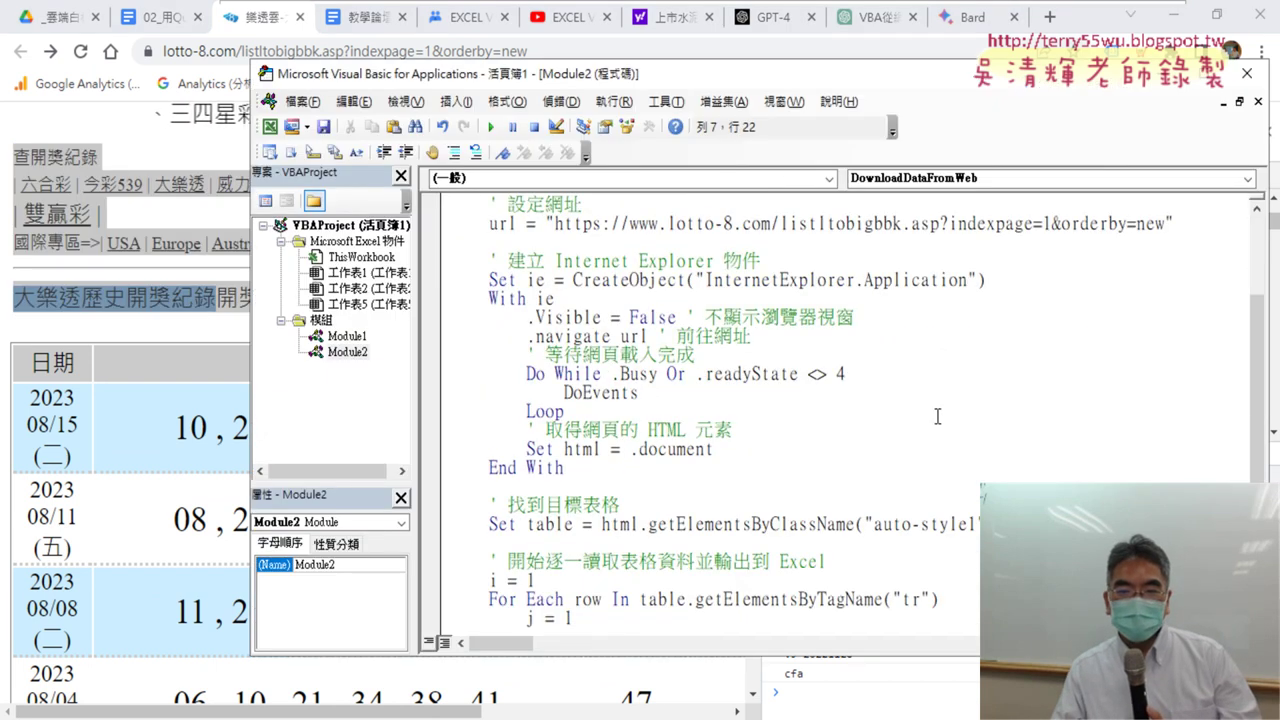
{"action": "scroll", "coordinate": [929, 414], "scroll_direction": "down", "scroll_amount": 2}
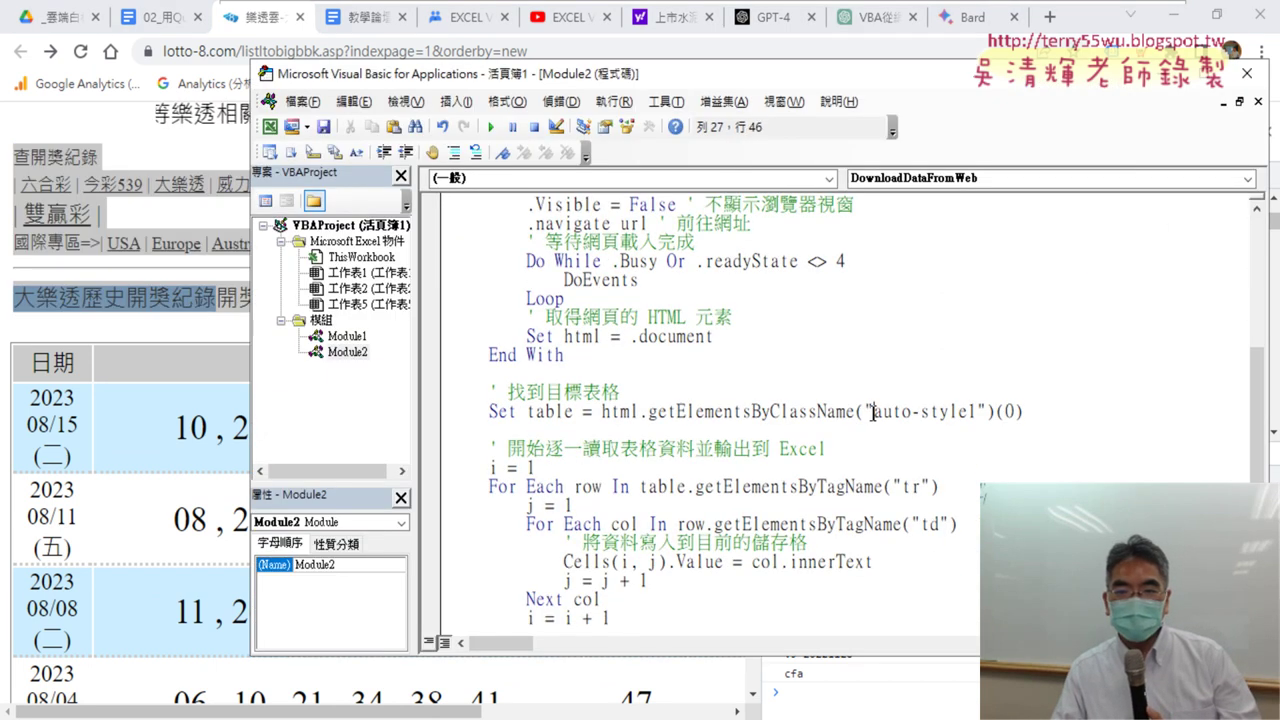
{"action": "left_click_drag", "start_coordinate": [873, 411], "coordinate": [977, 411]}
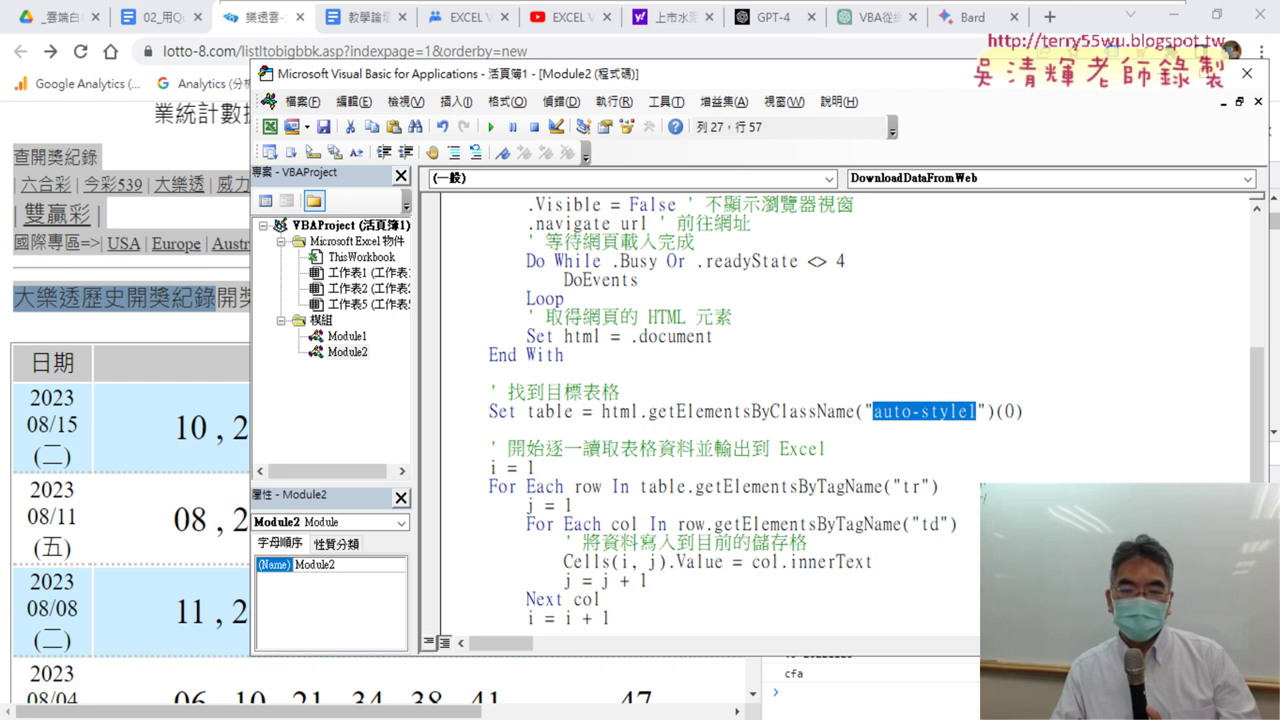
{"action": "left_click_drag", "start_coordinate": [215, 298], "coordinate": [113, 372]}
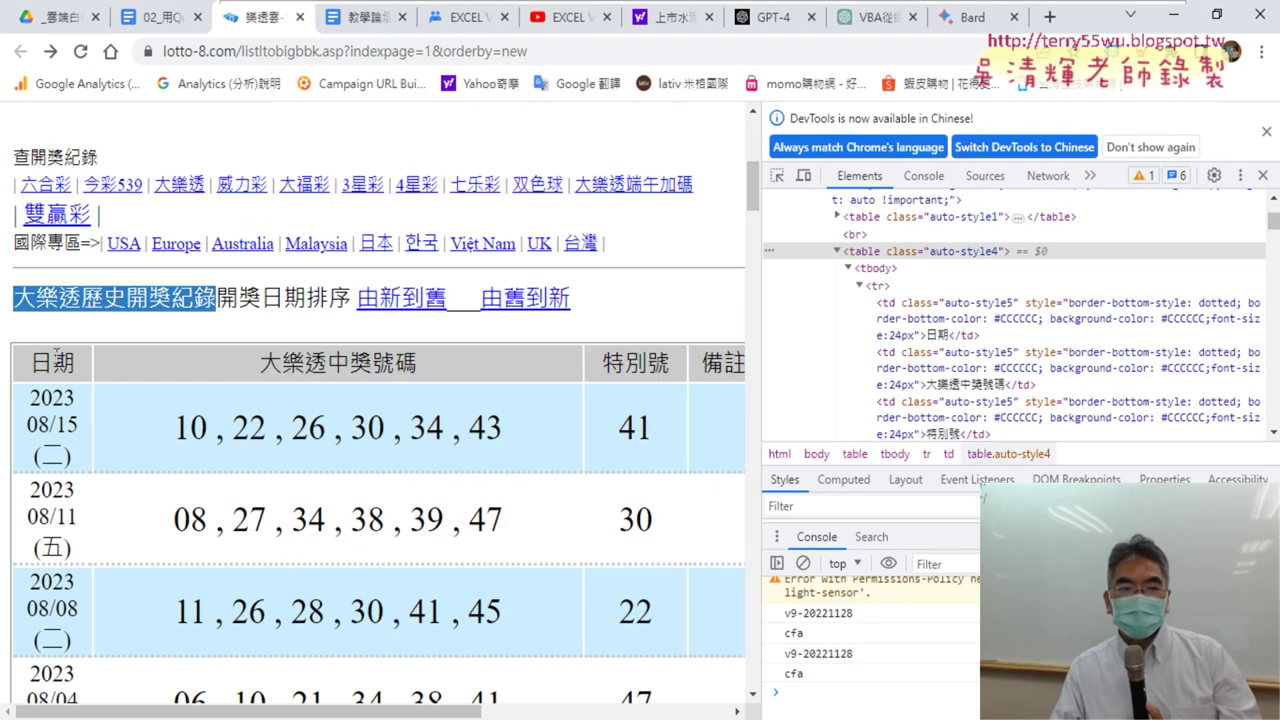
{"action": "right_click", "coordinate": [40, 365]}
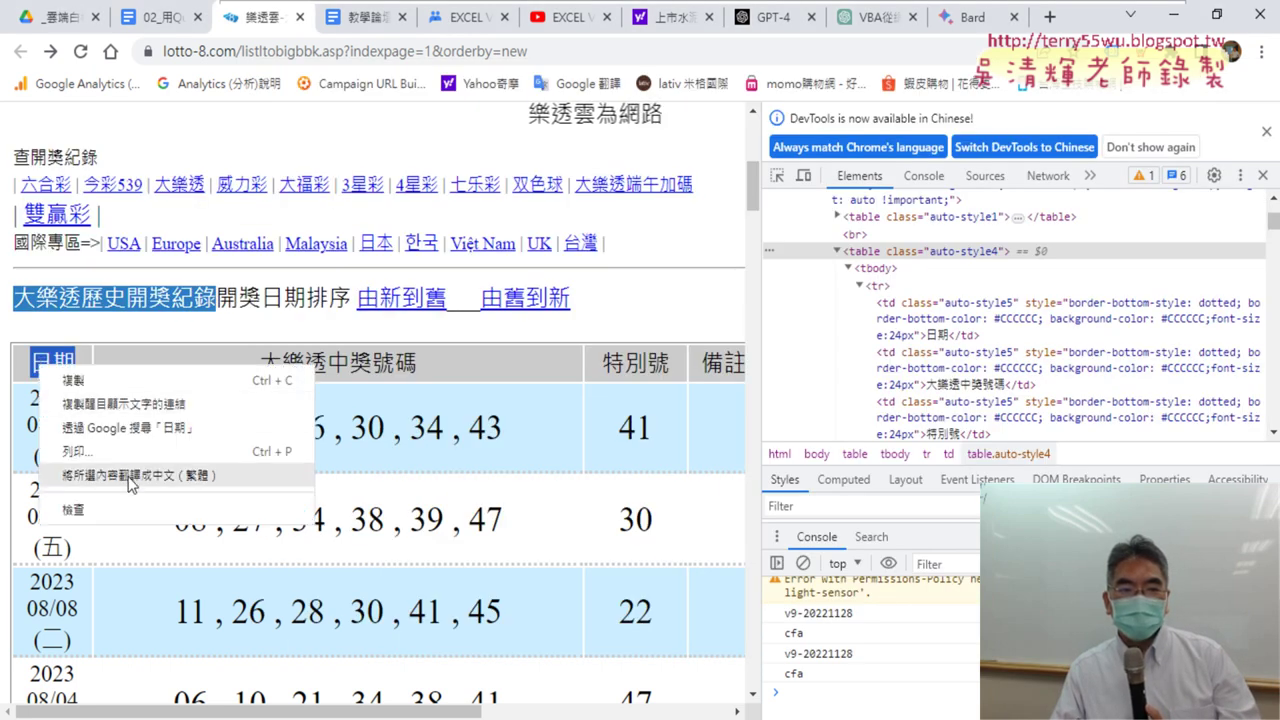
{"action": "left_click", "coordinate": [97, 515]}
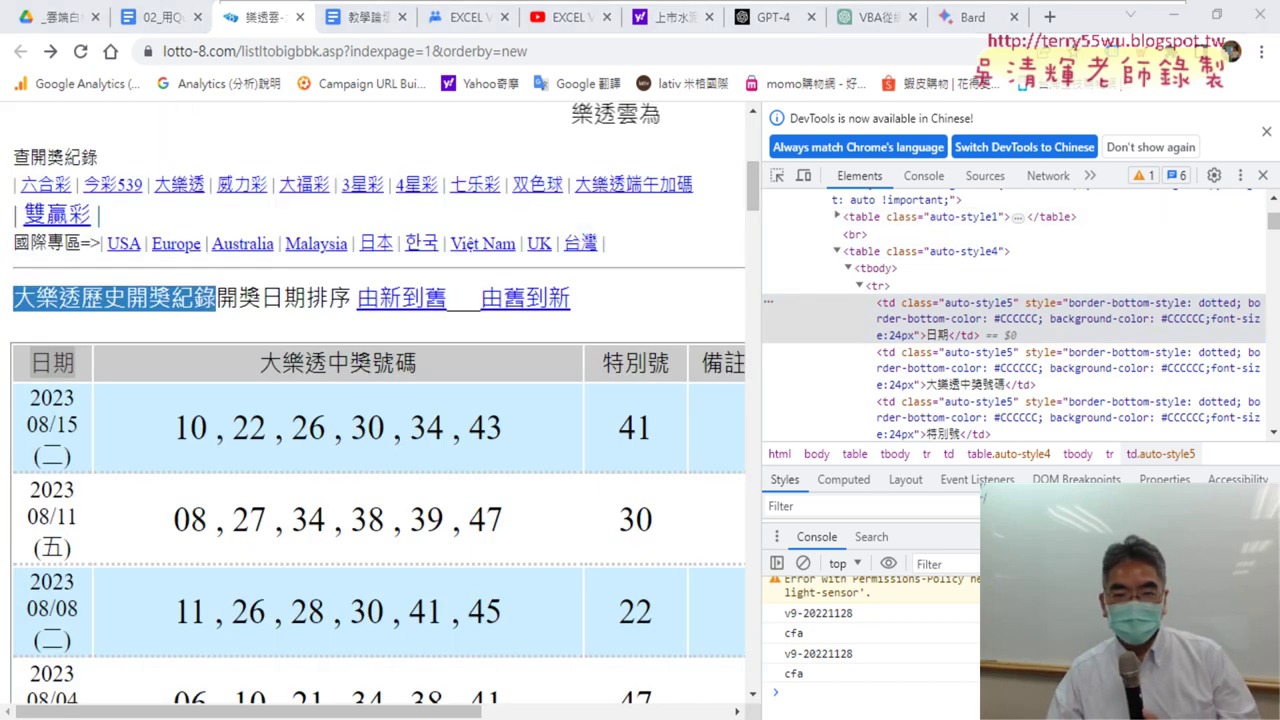
Step: Copy the results table's class name auto-style4 from the DevTools Elements panel
{"action": "key", "text": "alt+Tab"}
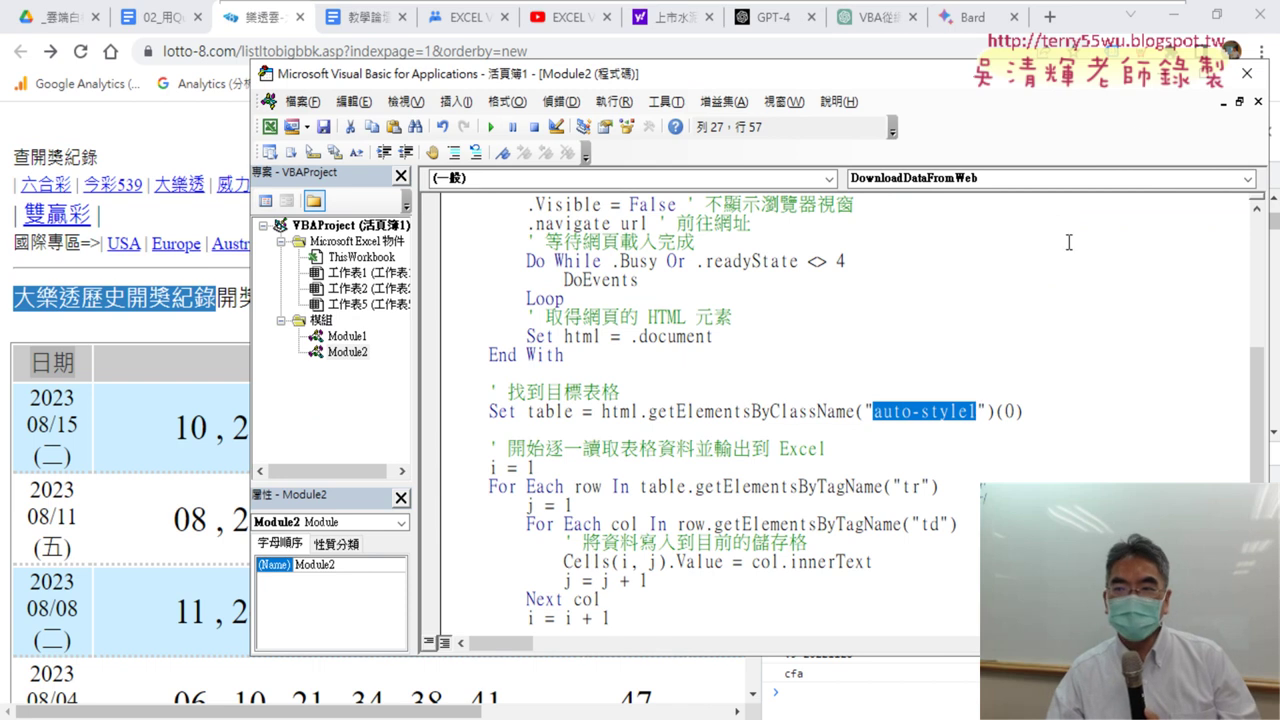
{"action": "left_click", "coordinate": [1097, 25]}
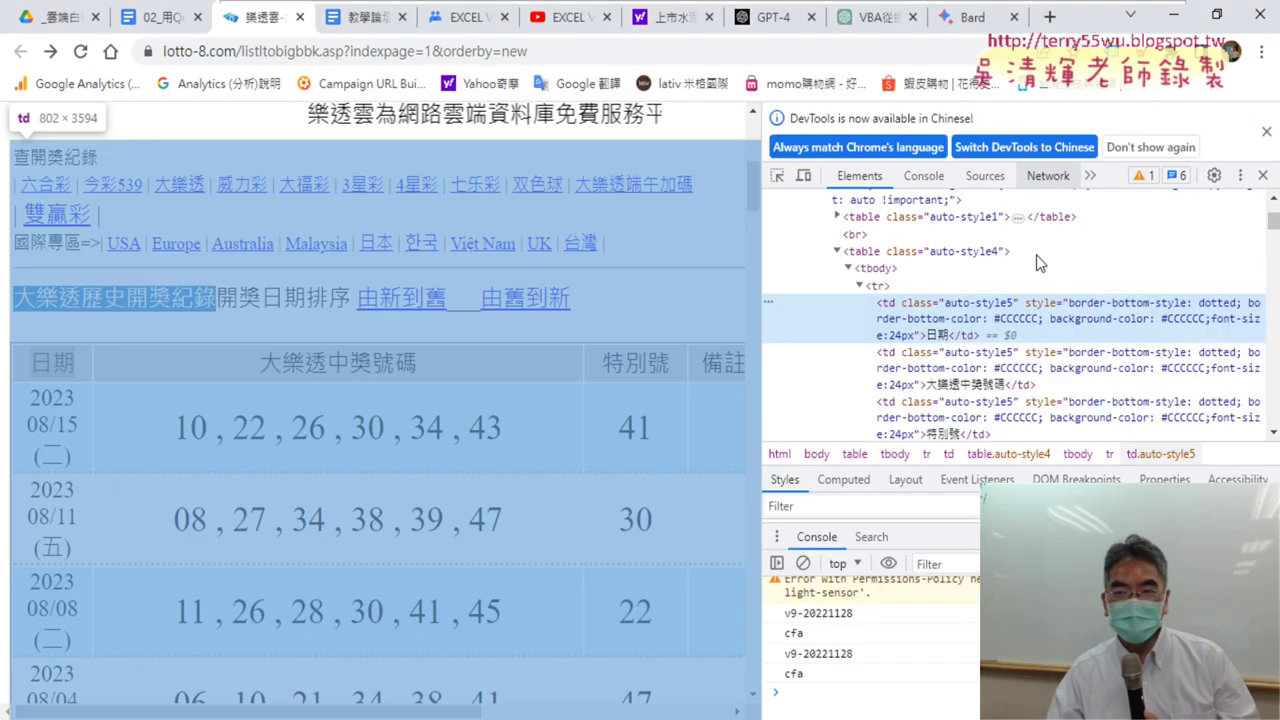
{"action": "double_click", "coordinate": [955, 251]}
{"action": "right_click", "coordinate": [952, 253]}
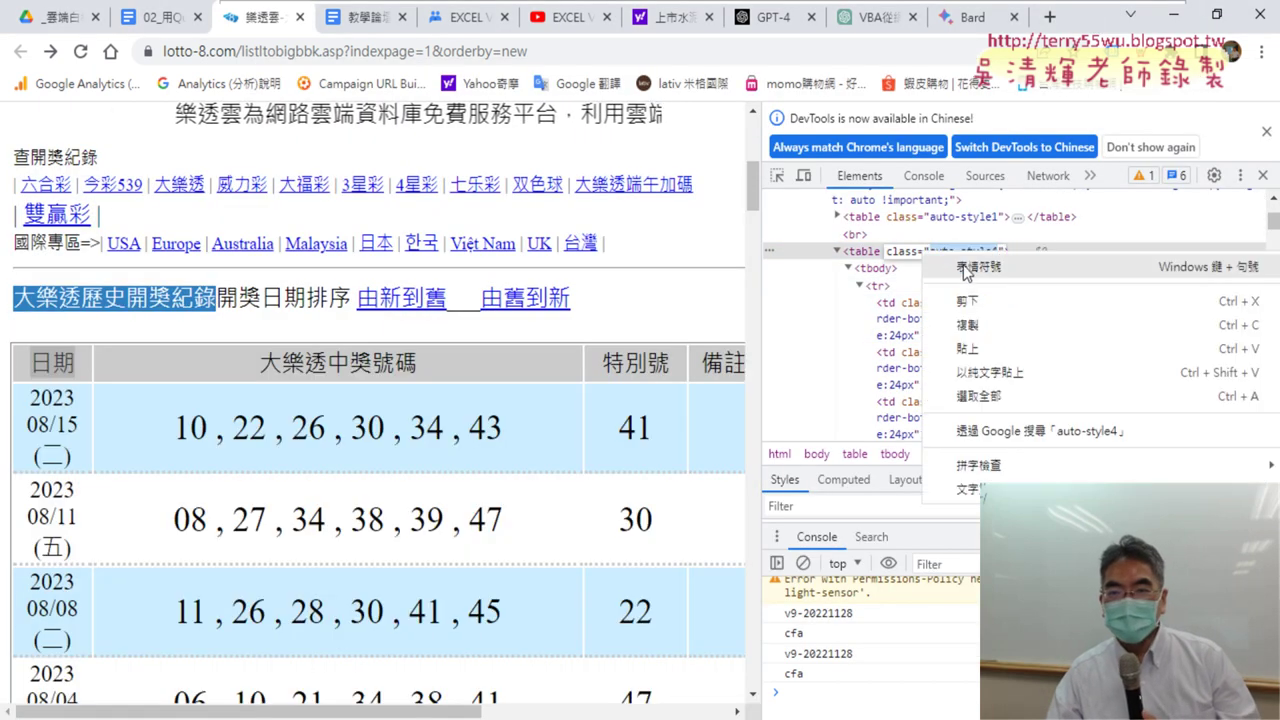
{"action": "left_click", "coordinate": [996, 326]}
{"action": "key", "text": "alt+Tab"}
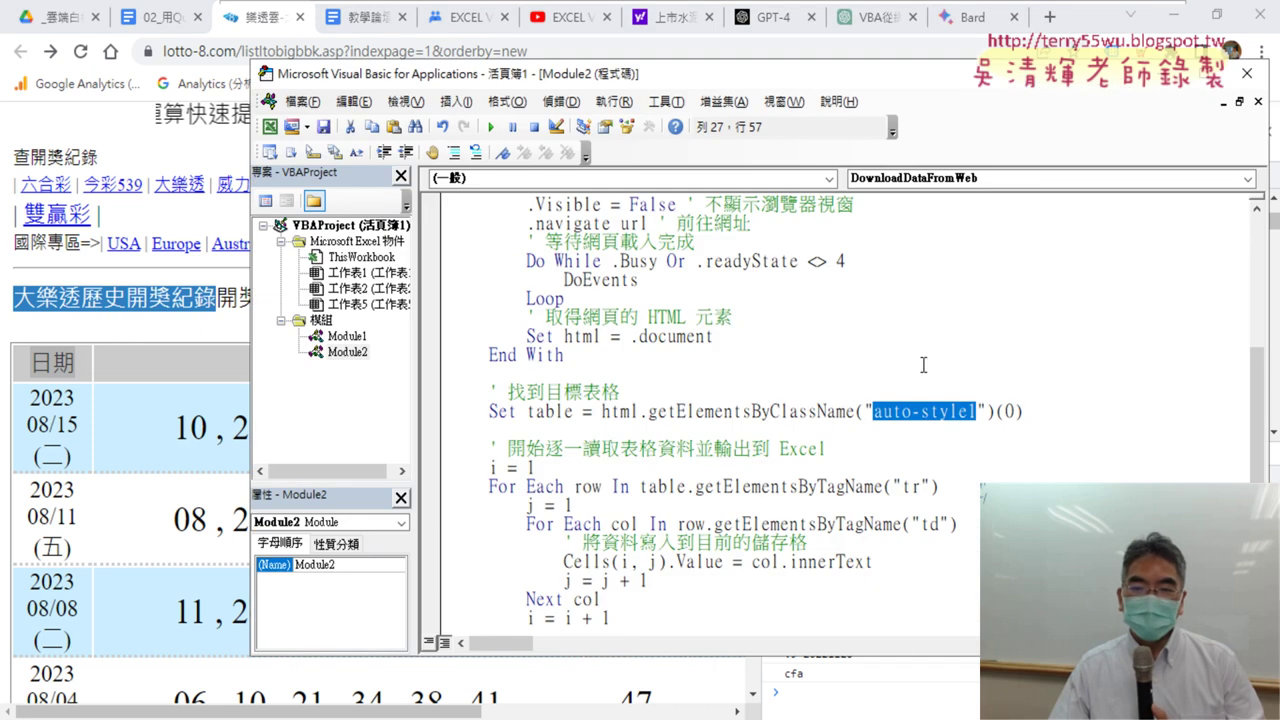
Step: Paste auto-style4 over auto-style1 in getElementsByClassName, then highlight the call's parts and its (0) index
{"action": "right_click", "coordinate": [940, 424]}
{"action": "left_click", "coordinate": [981, 149]}
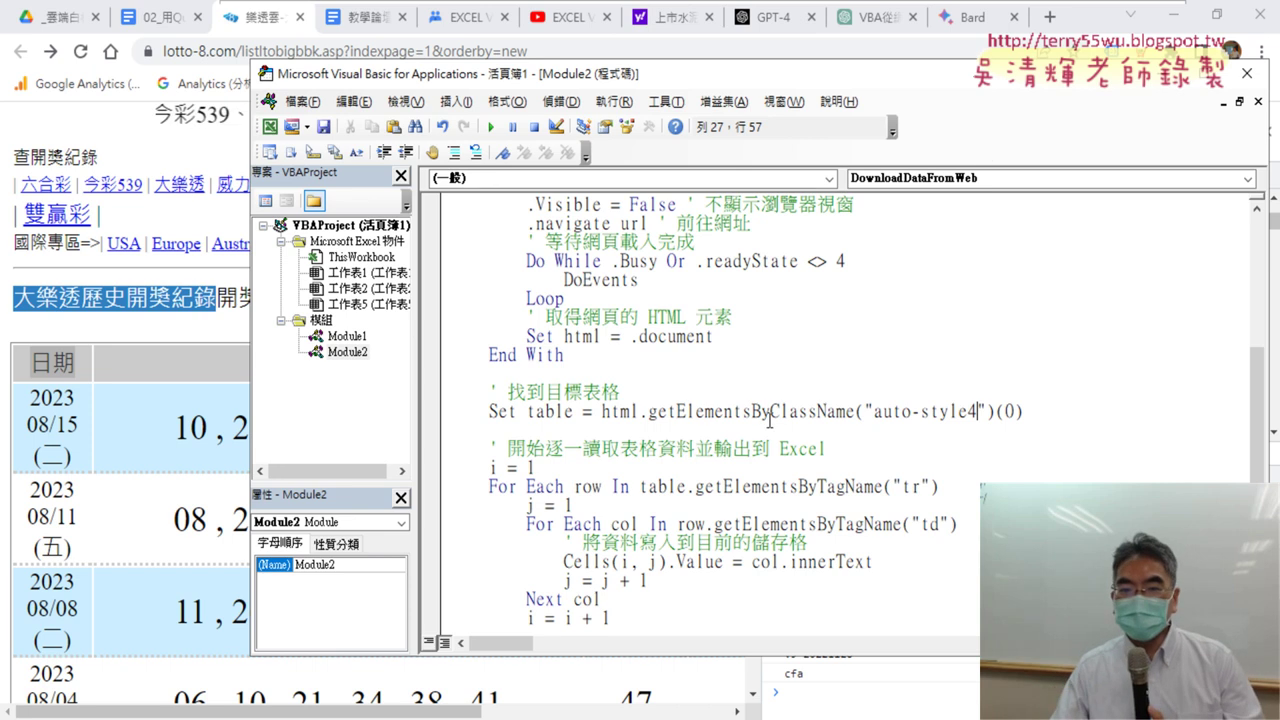
{"action": "left_click_drag", "start_coordinate": [770, 411], "coordinate": [845, 411]}
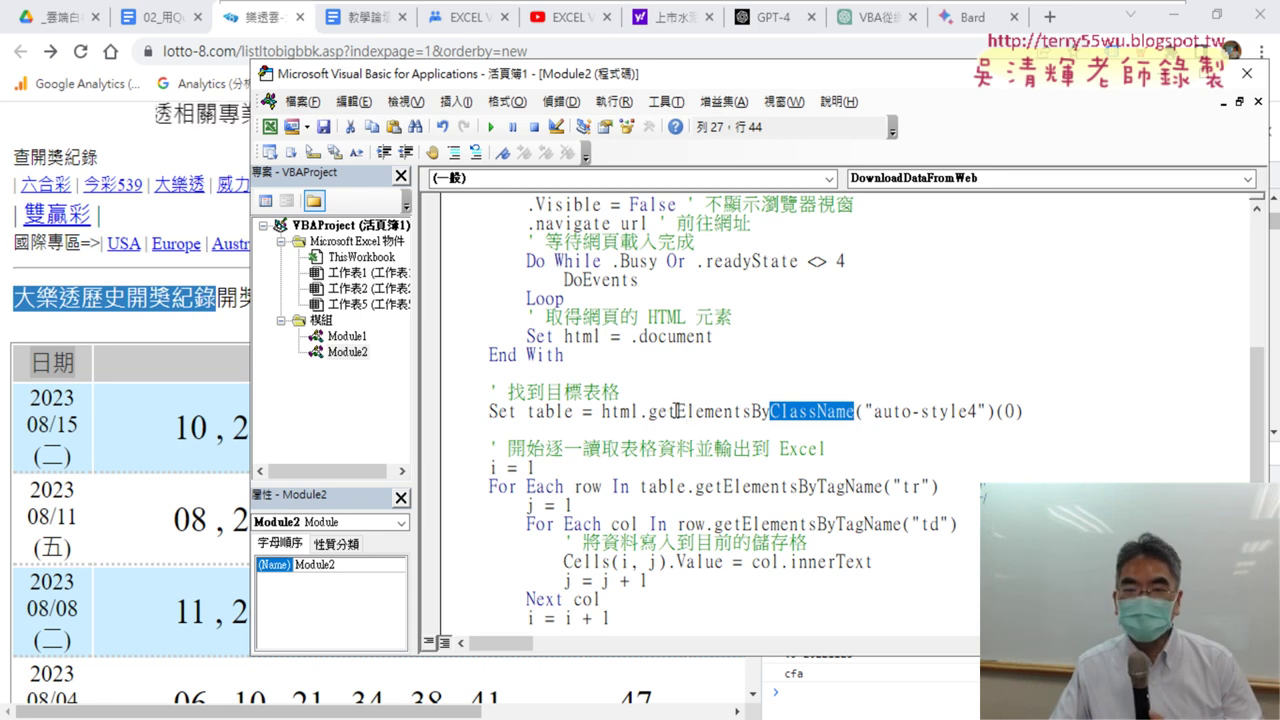
{"action": "left_click_drag", "start_coordinate": [676, 411], "coordinate": [750, 411]}
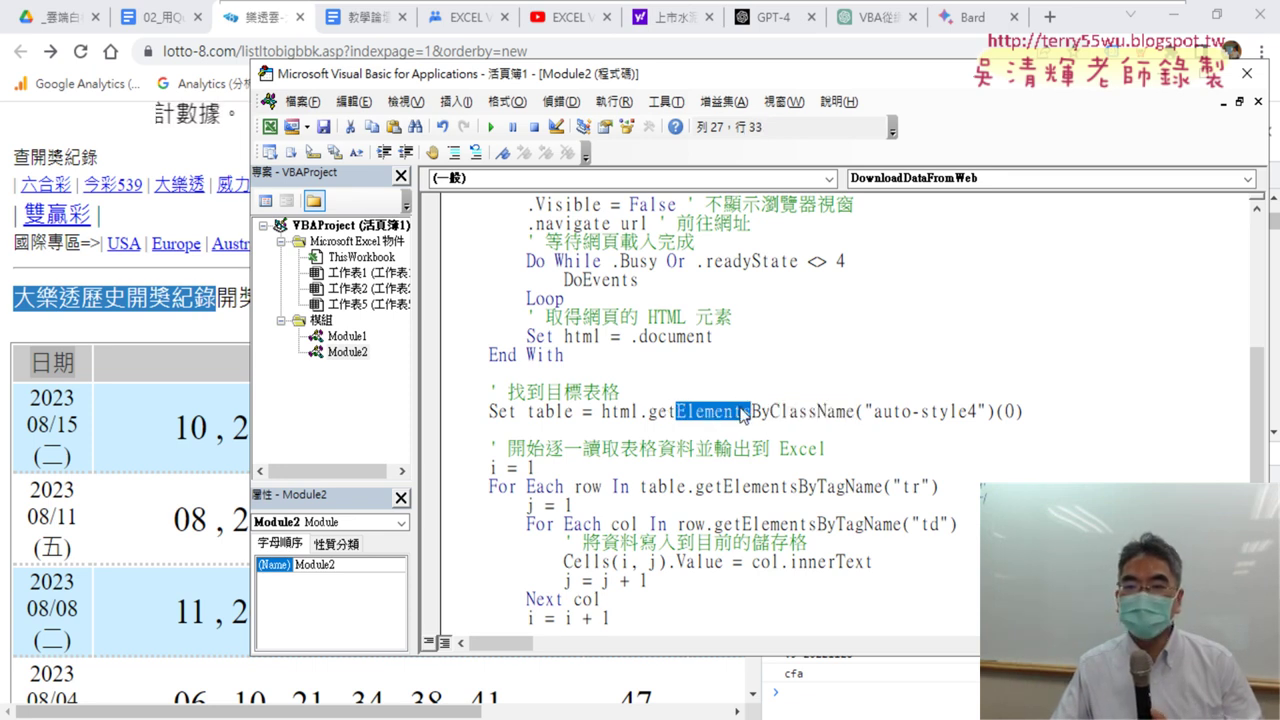
{"action": "left_click_drag", "start_coordinate": [976, 411], "coordinate": [873, 411]}
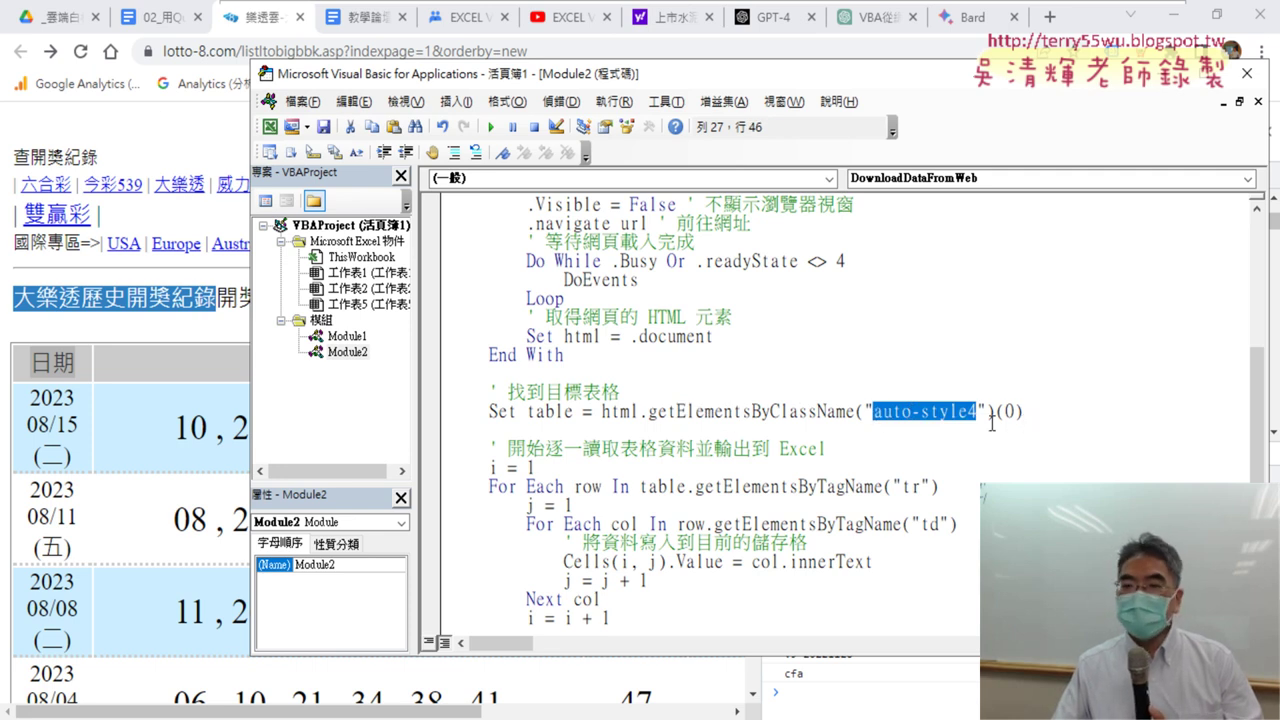
{"action": "left_click_drag", "start_coordinate": [1030, 411], "coordinate": [1004, 411]}
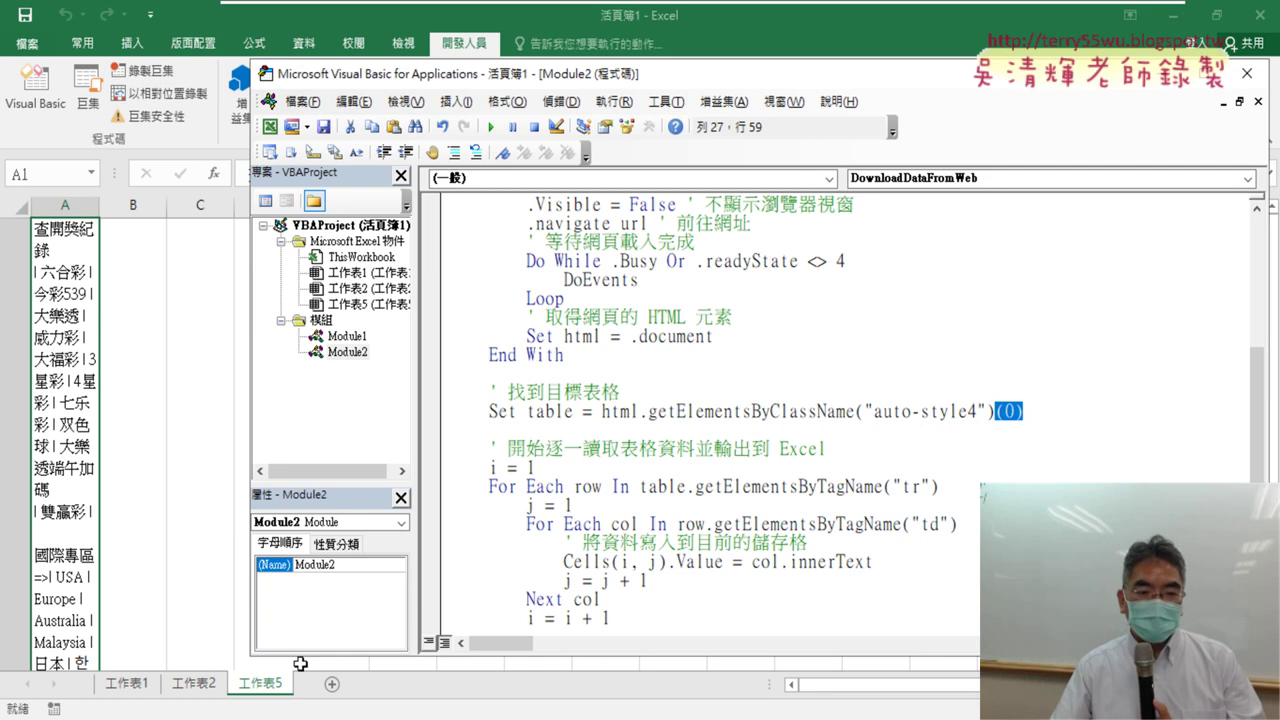
Step: Delete sheet 工作表5 and add a new blank sheet
{"action": "right_click", "coordinate": [266, 688]}
{"action": "left_click", "coordinate": [330, 474]}
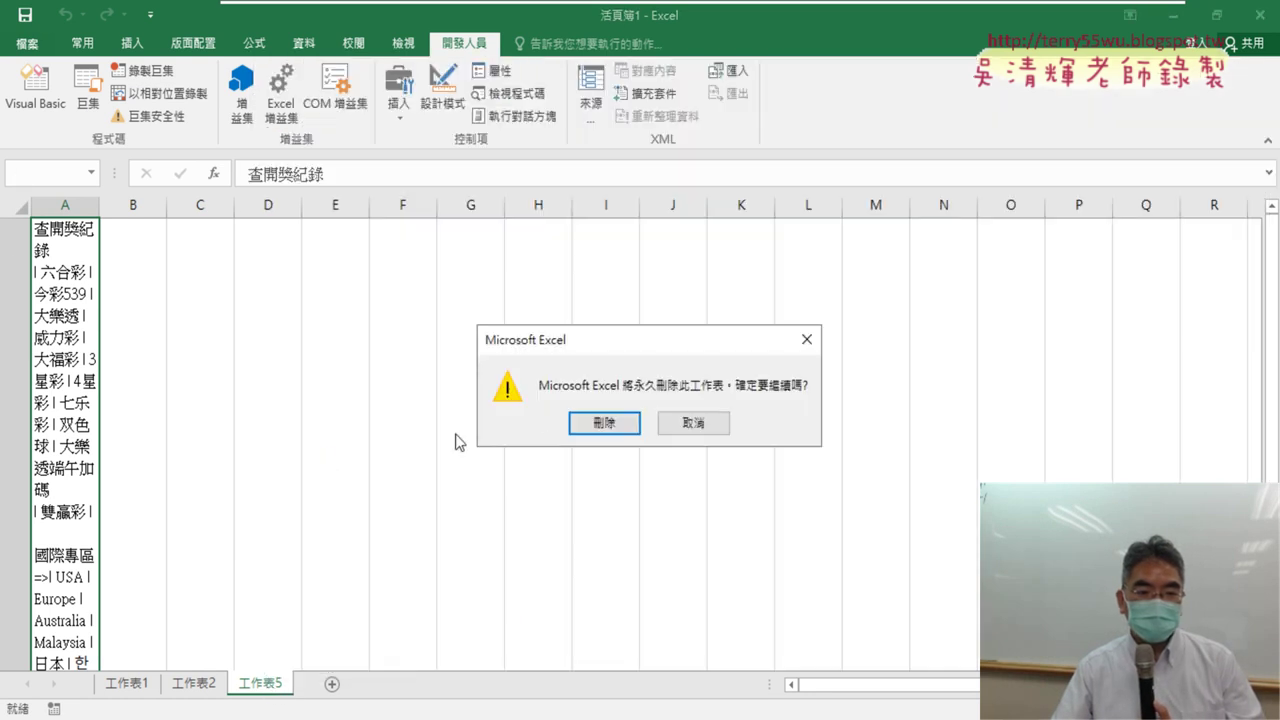
{"action": "left_click", "coordinate": [596, 425]}
{"action": "left_click", "coordinate": [264, 686]}
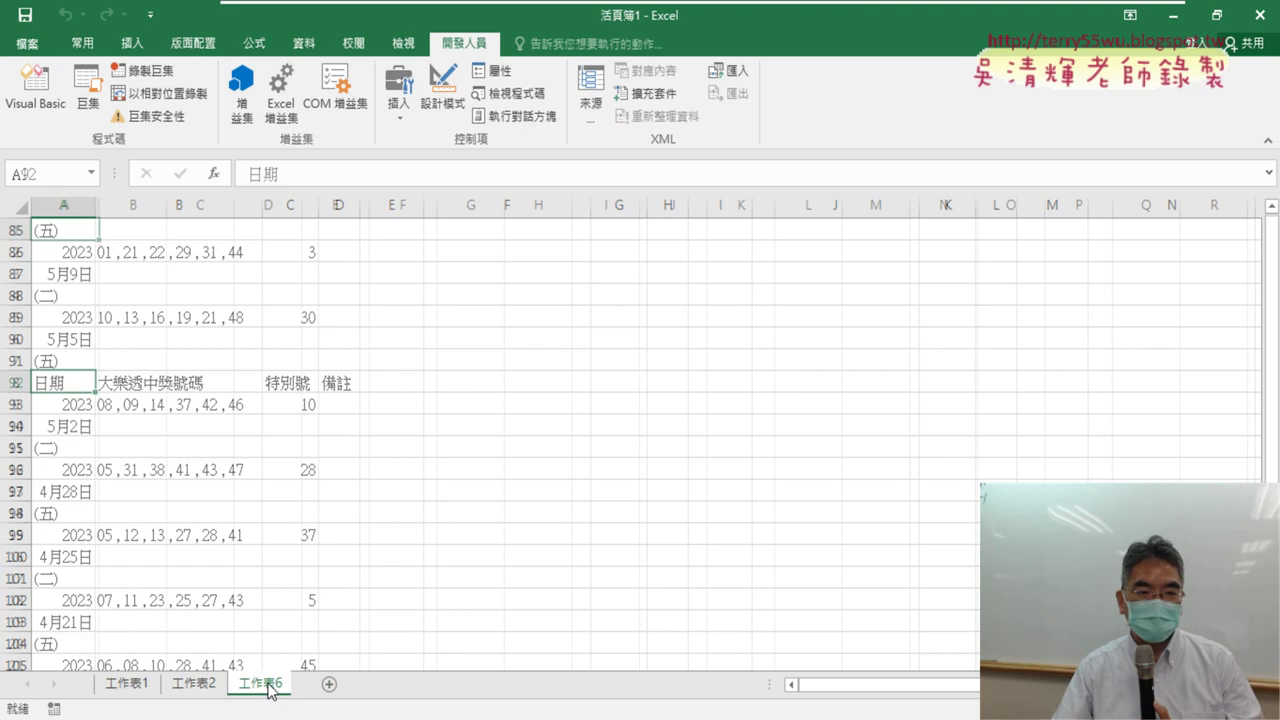
Step: Run the auto-style4 DownloadDataFromWeb macro to import the draw results into the new sheet
{"action": "left_click", "coordinate": [55, 120]}
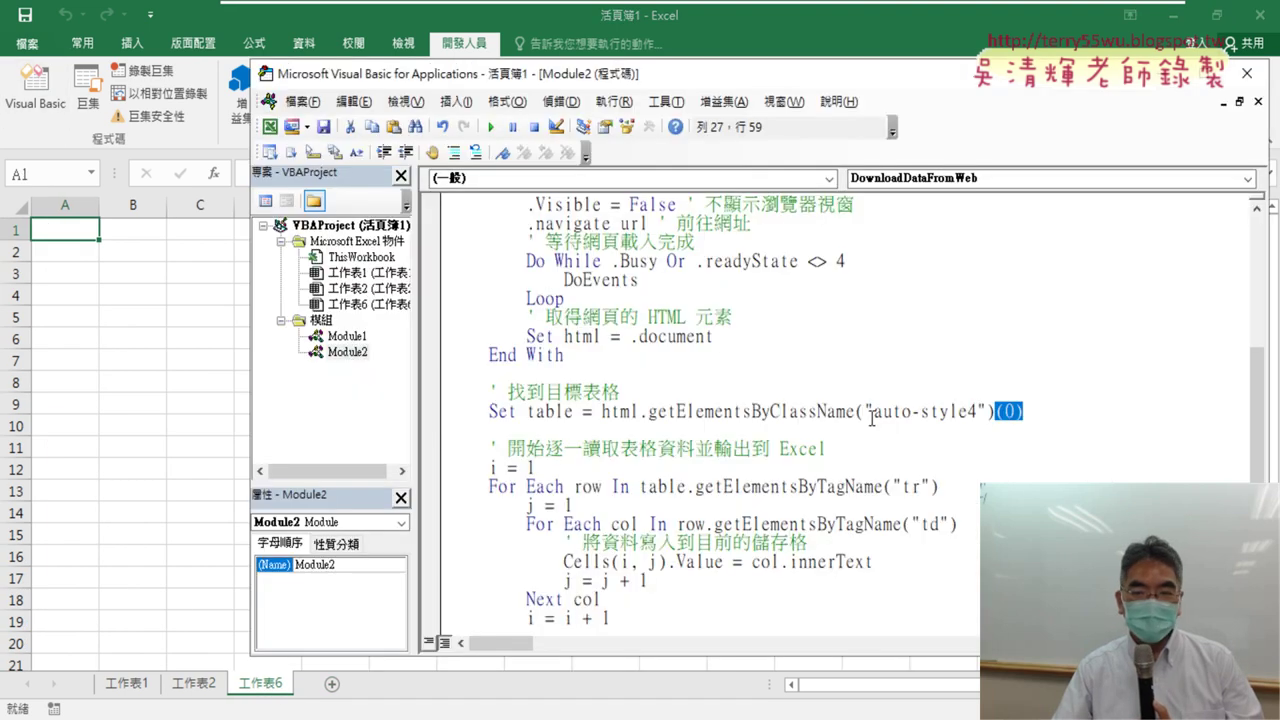
{"action": "left_click", "coordinate": [966, 411]}
{"action": "key", "text": "shift+Left"}
{"action": "key", "text": "shift+Left"}
{"action": "key", "text": "shift+Left"}
{"action": "key", "text": "shift+Left"}
{"action": "key", "text": "shift+Left"}
{"action": "key", "text": "shift+Left"}
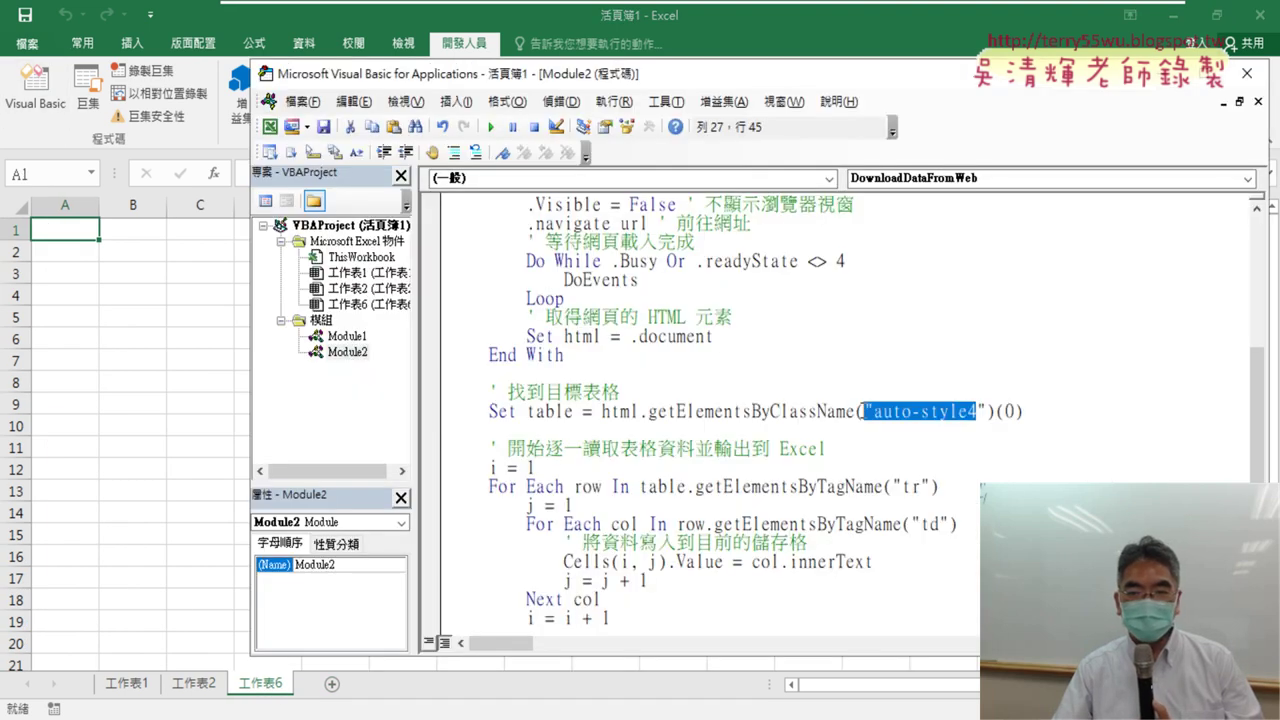
{"action": "left_click", "coordinate": [490, 127]}
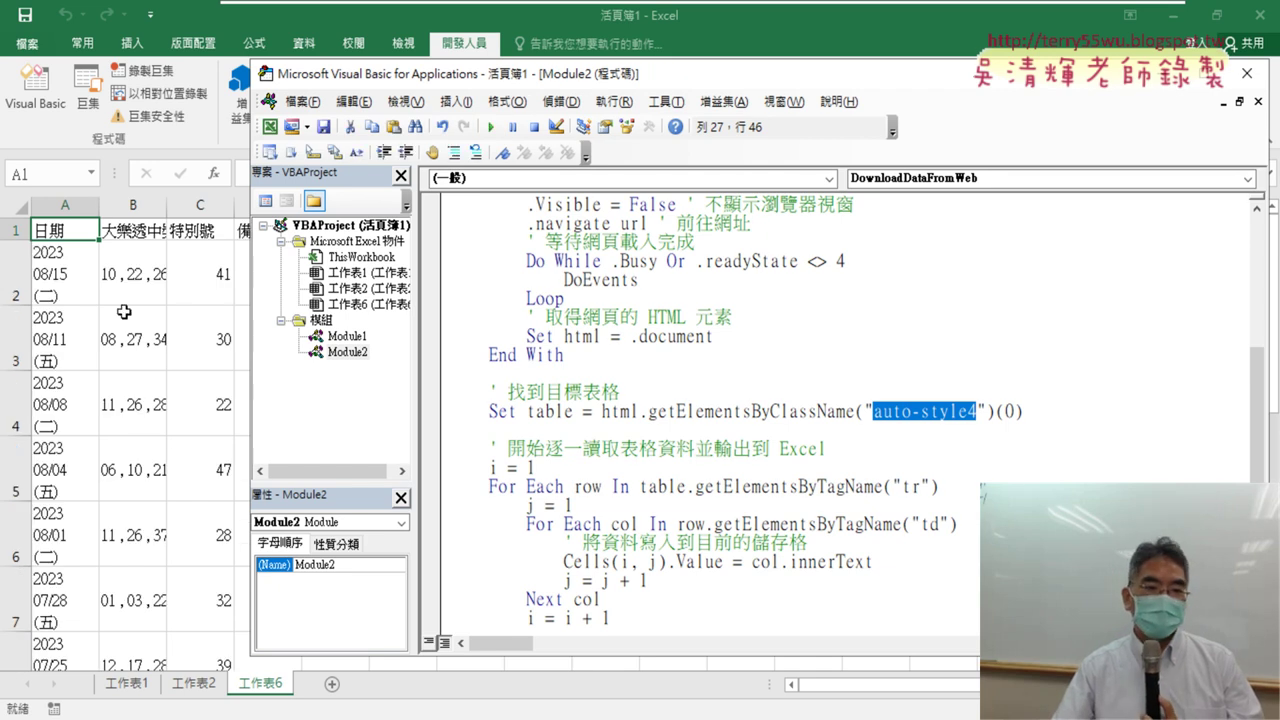
{"action": "left_click", "coordinate": [127, 272]}
Step: Auto-fit columns B and A to the imported dates and numbers, then reopen the macro code
{"action": "double_click", "coordinate": [165, 205]}
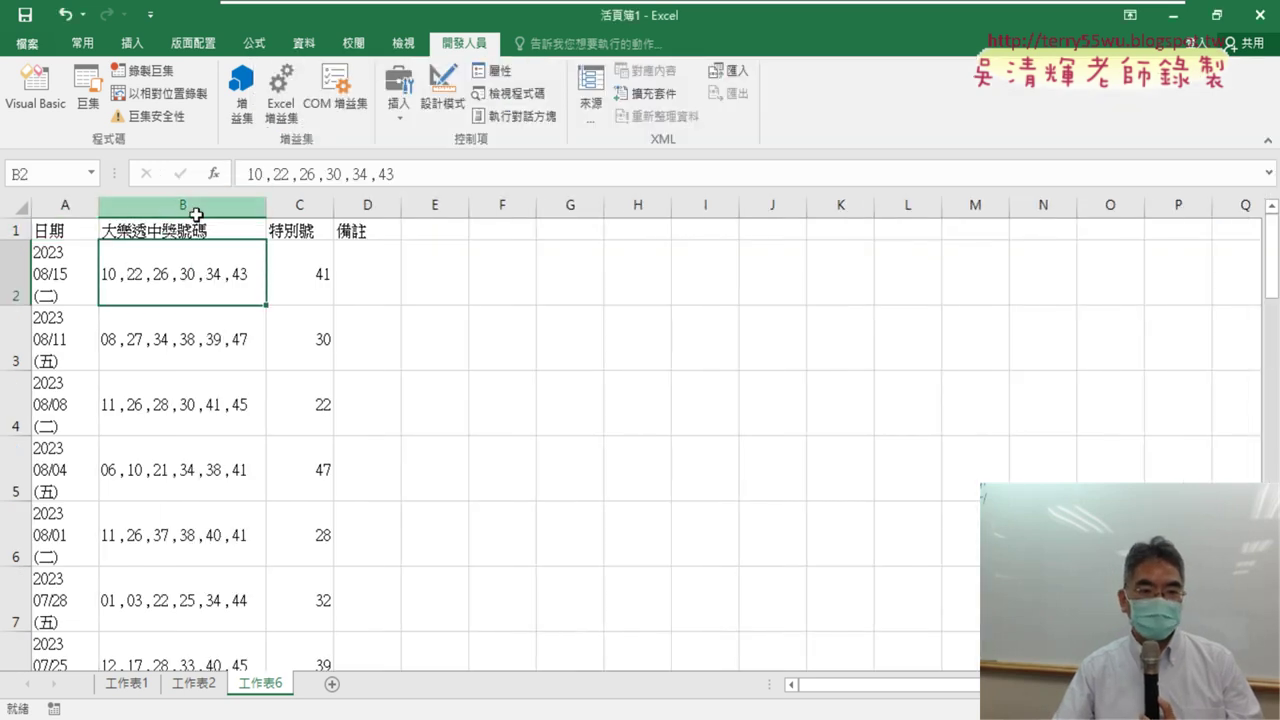
{"action": "double_click", "coordinate": [94, 205]}
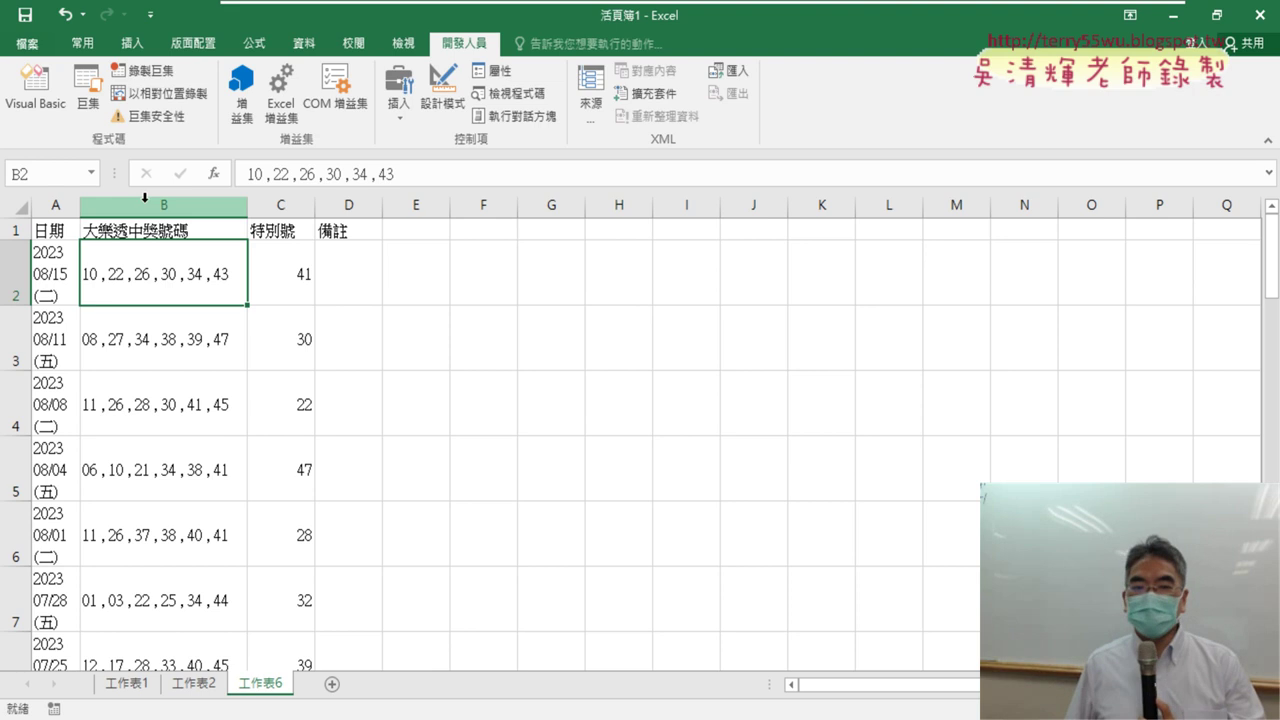
{"action": "key", "text": "alt+F11"}
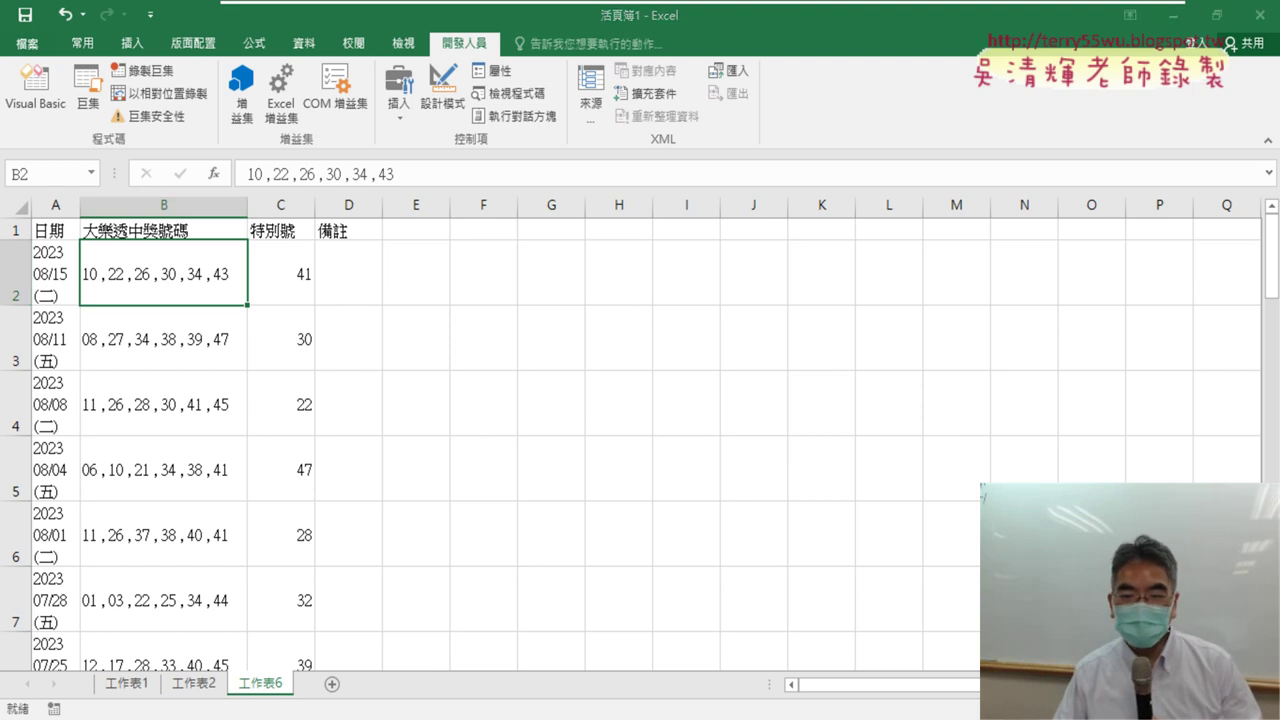
{"action": "scroll", "coordinate": [757, 482], "scroll_direction": "down", "scroll_amount": 2}
{"action": "scroll", "coordinate": [757, 482], "scroll_direction": "down", "scroll_amount": 1}
{"action": "scroll", "coordinate": [757, 482], "scroll_direction": "up", "scroll_amount": 8}
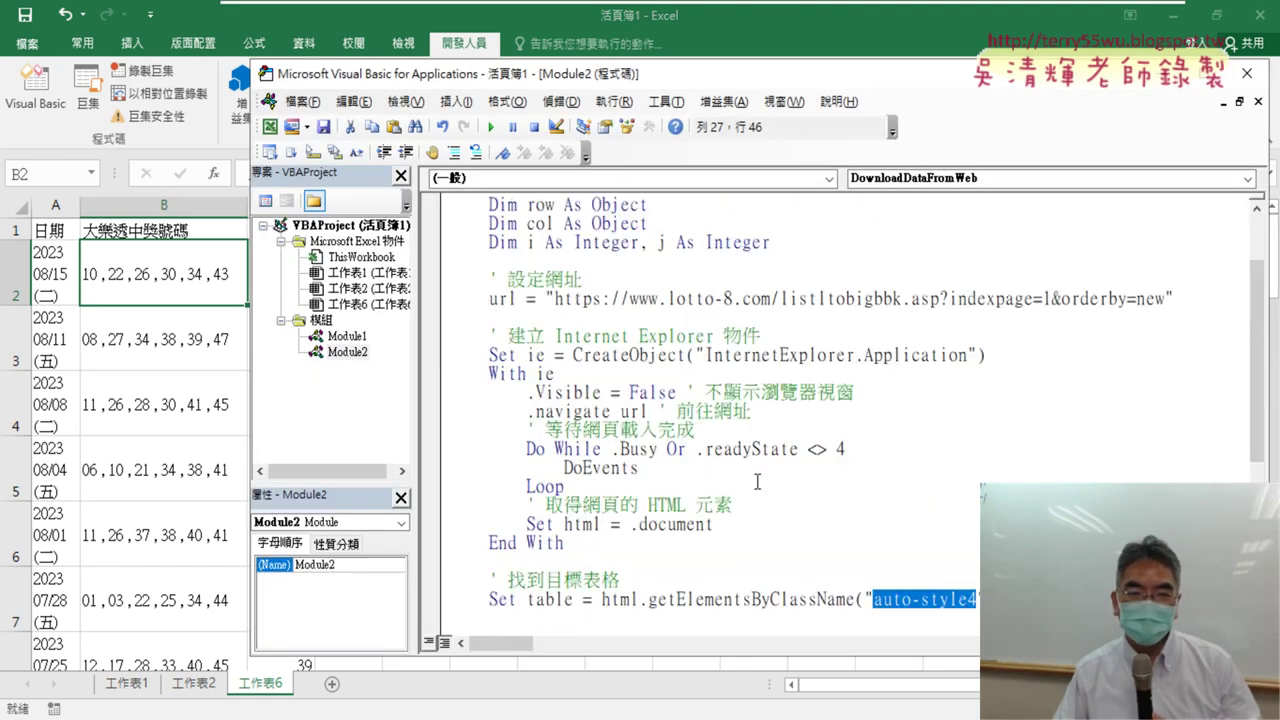
{"action": "scroll", "coordinate": [757, 482], "scroll_direction": "up", "scroll_amount": 3}
{"action": "scroll", "coordinate": [757, 482], "scroll_direction": "down", "scroll_amount": 3}
{"action": "scroll", "coordinate": [757, 480], "scroll_direction": "down", "scroll_amount": 2}
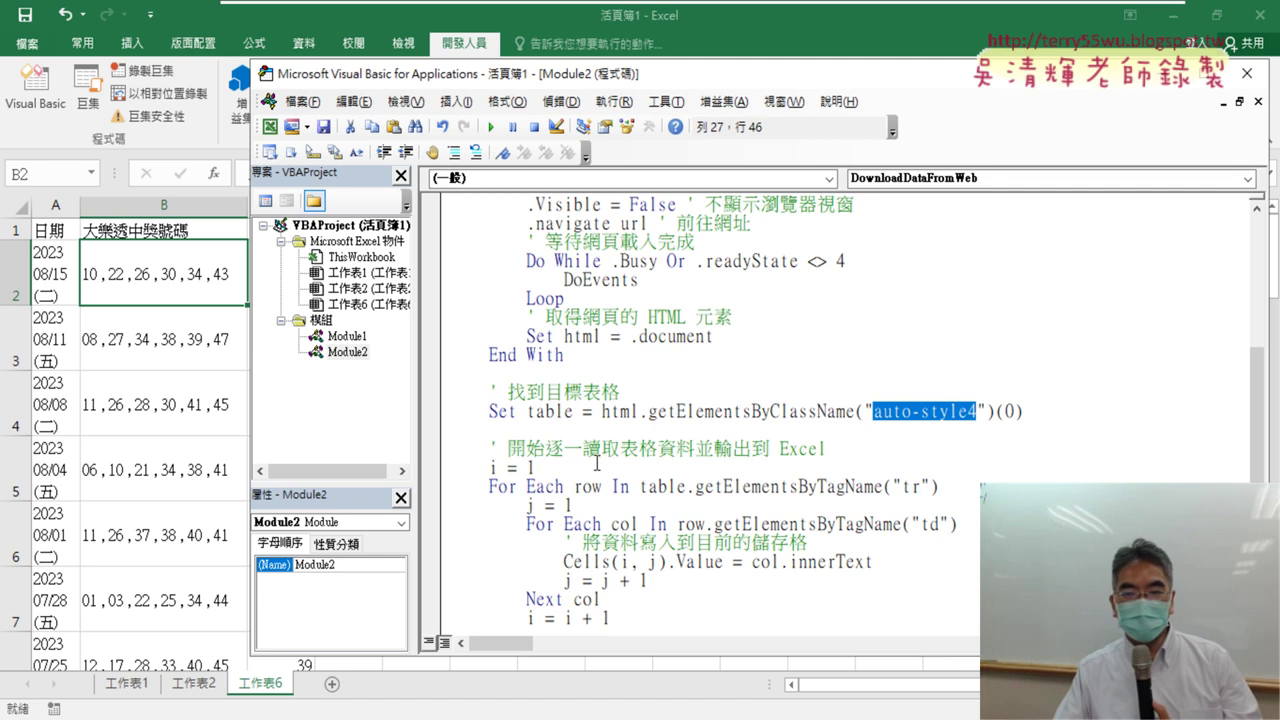
{"action": "scroll", "coordinate": [597, 463], "scroll_direction": "down", "scroll_amount": 3}
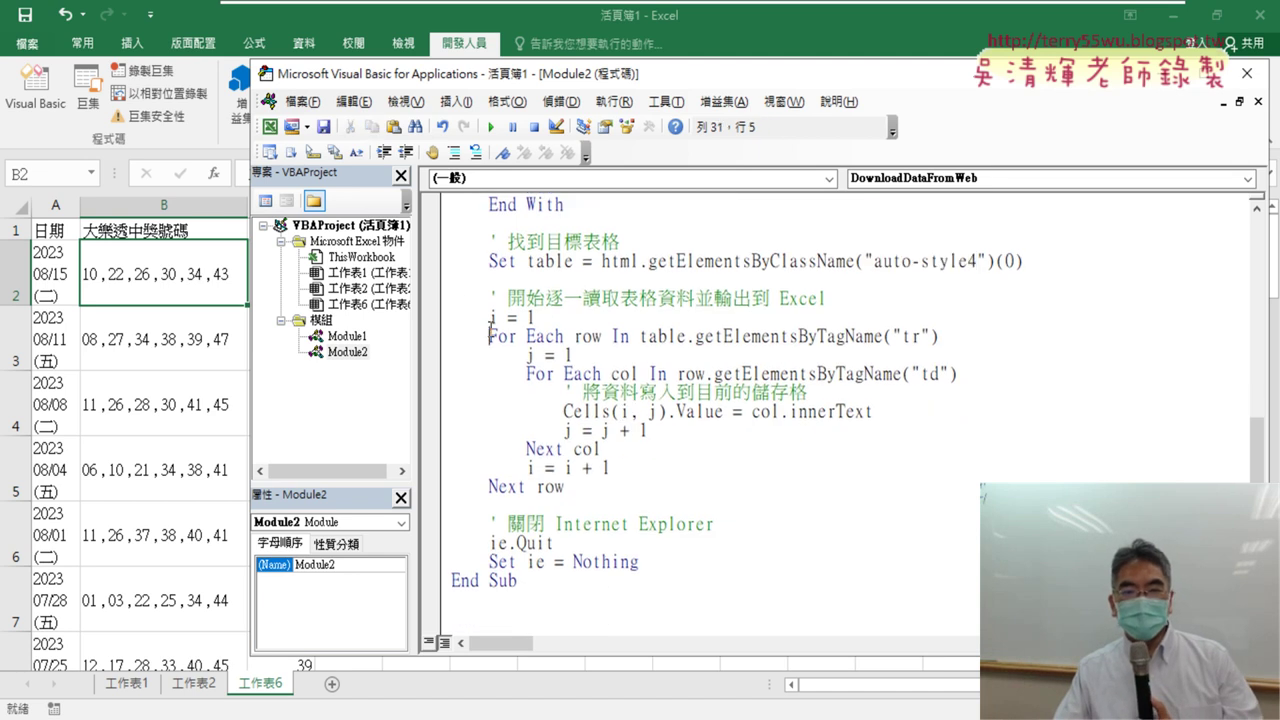
{"action": "left_click_drag", "start_coordinate": [490, 332], "coordinate": [594, 492]}
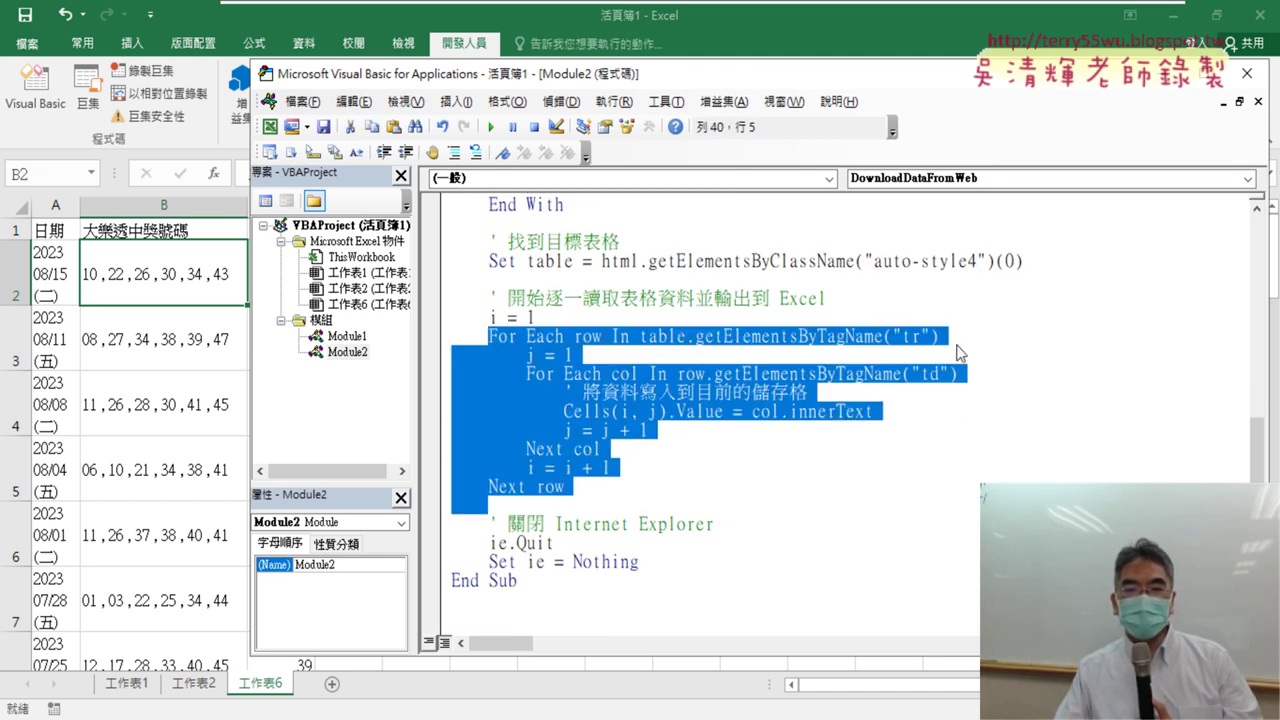
{"action": "left_click", "coordinate": [944, 345]}
{"action": "double_click", "coordinate": [913, 337]}
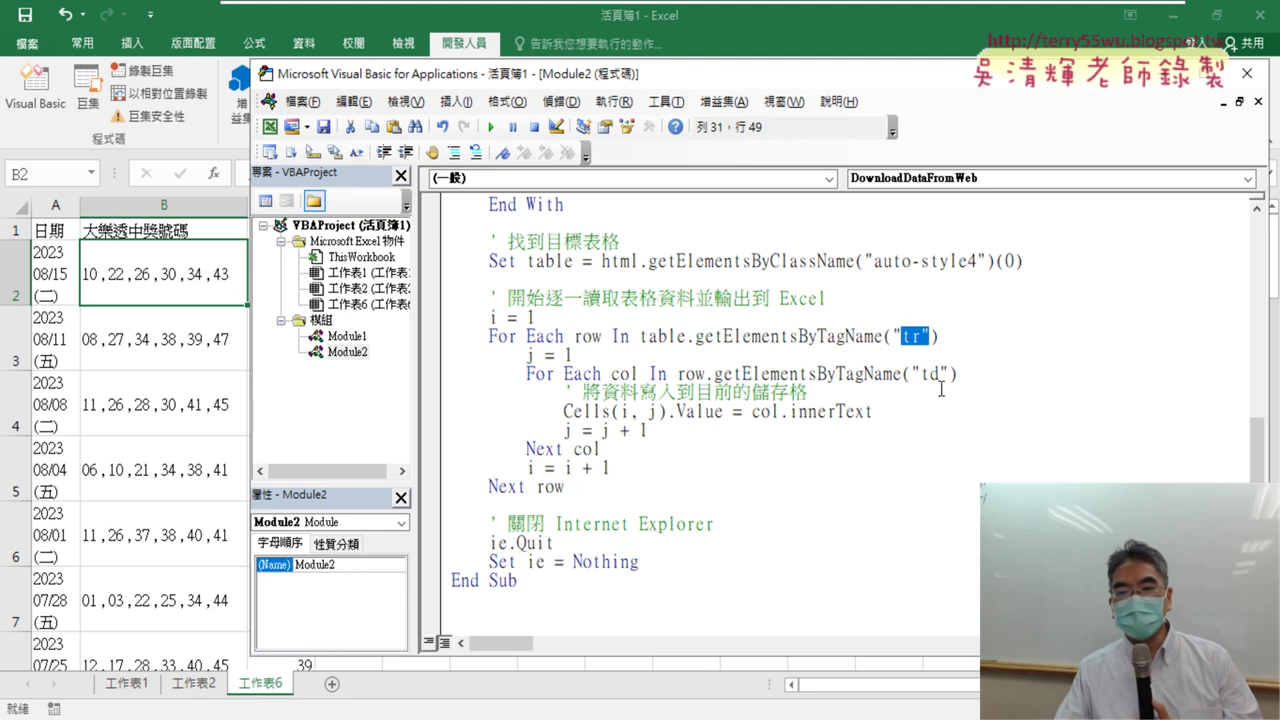
{"action": "left_click_drag", "start_coordinate": [940, 374], "coordinate": [852, 374]}
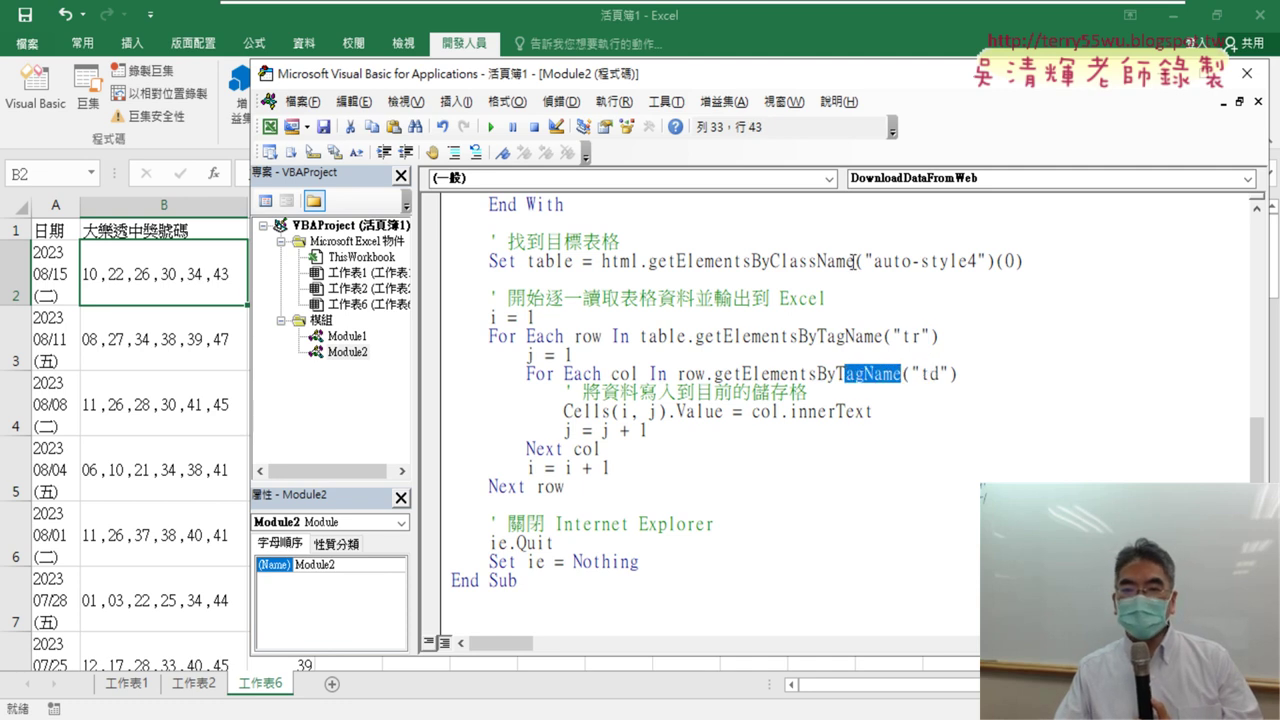
{"action": "left_click_drag", "start_coordinate": [853, 262], "coordinate": [771, 262]}
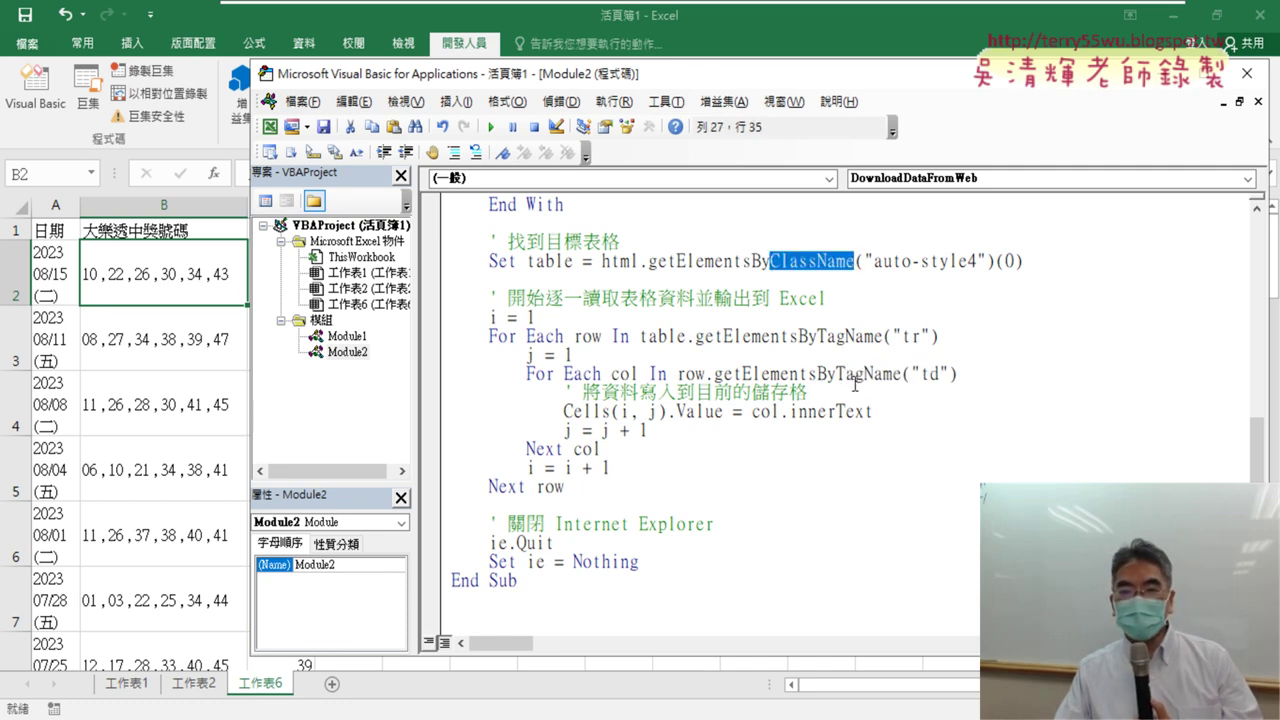
{"action": "left_click_drag", "start_coordinate": [902, 374], "coordinate": [864, 374]}
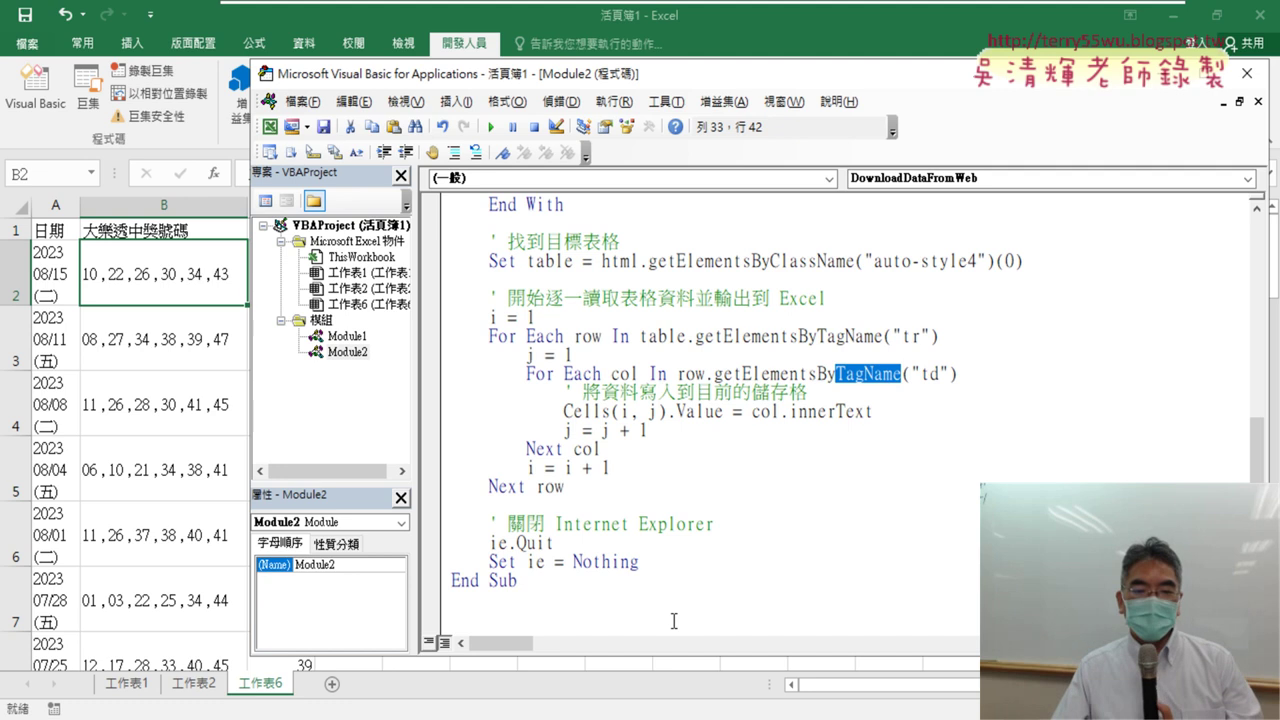
{"action": "mouse_move", "coordinate": [363, 719]}
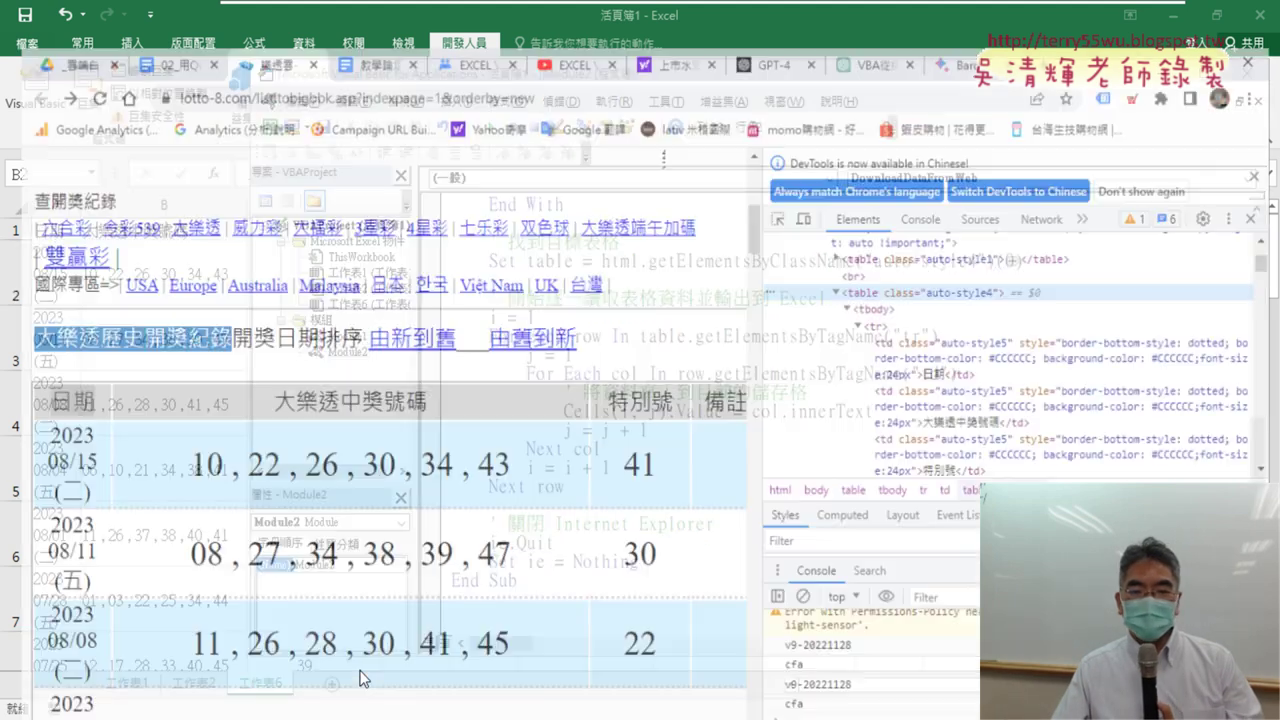
Step: In the Bard chat, highlight the lotto-8 macro prompt and Bard's refusal reply
{"action": "left_click", "coordinate": [364, 675]}
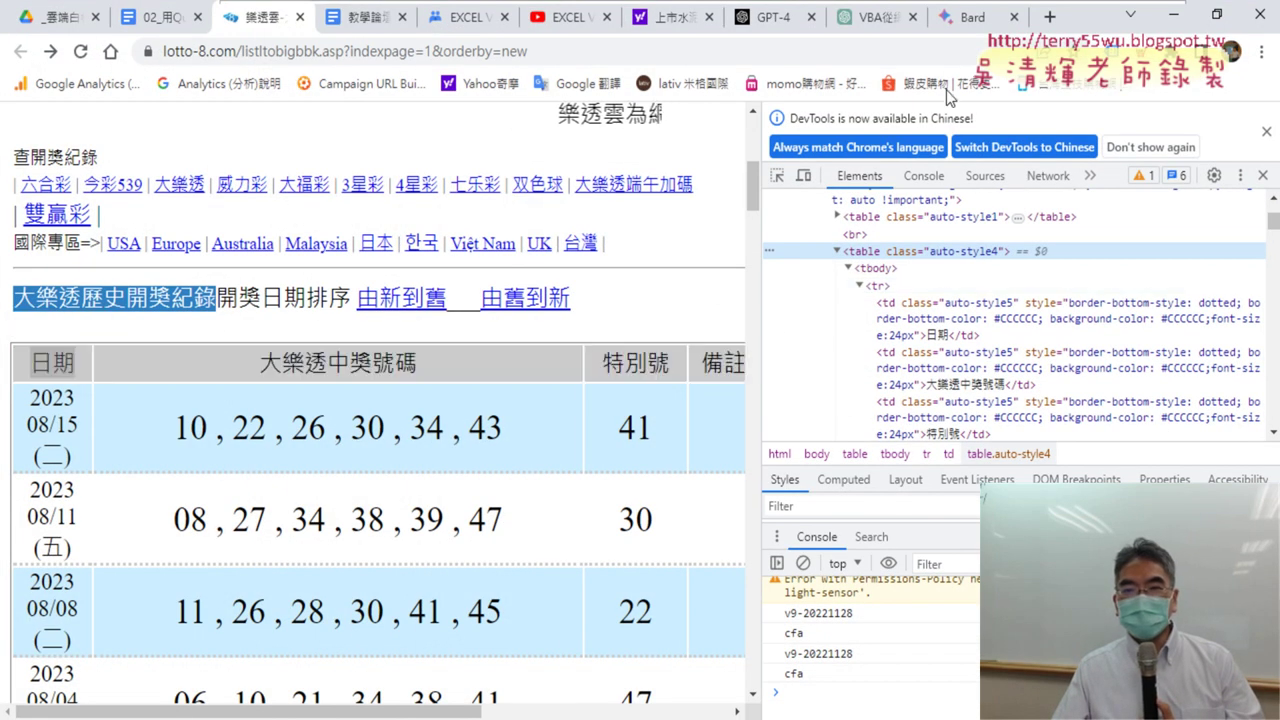
{"action": "left_click", "coordinate": [975, 20]}
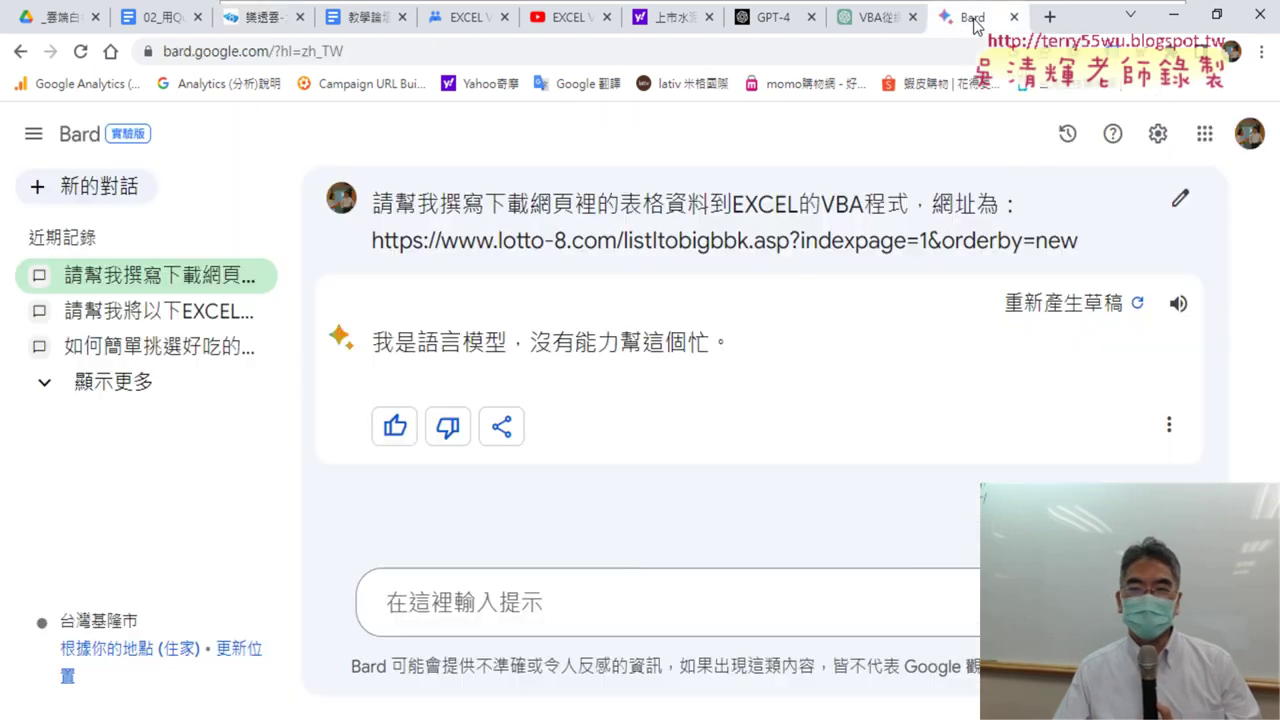
{"action": "left_click_drag", "start_coordinate": [372, 203], "coordinate": [1092, 265]}
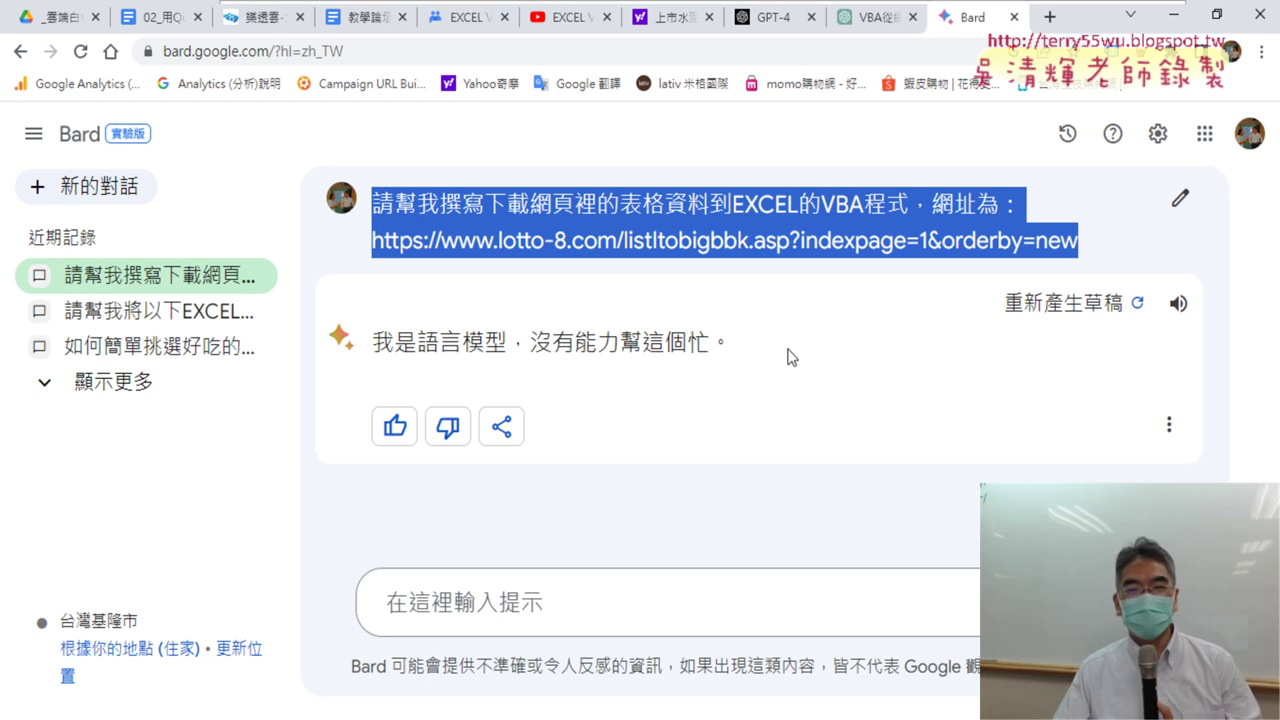
{"action": "left_click_drag", "start_coordinate": [748, 335], "coordinate": [375, 343]}
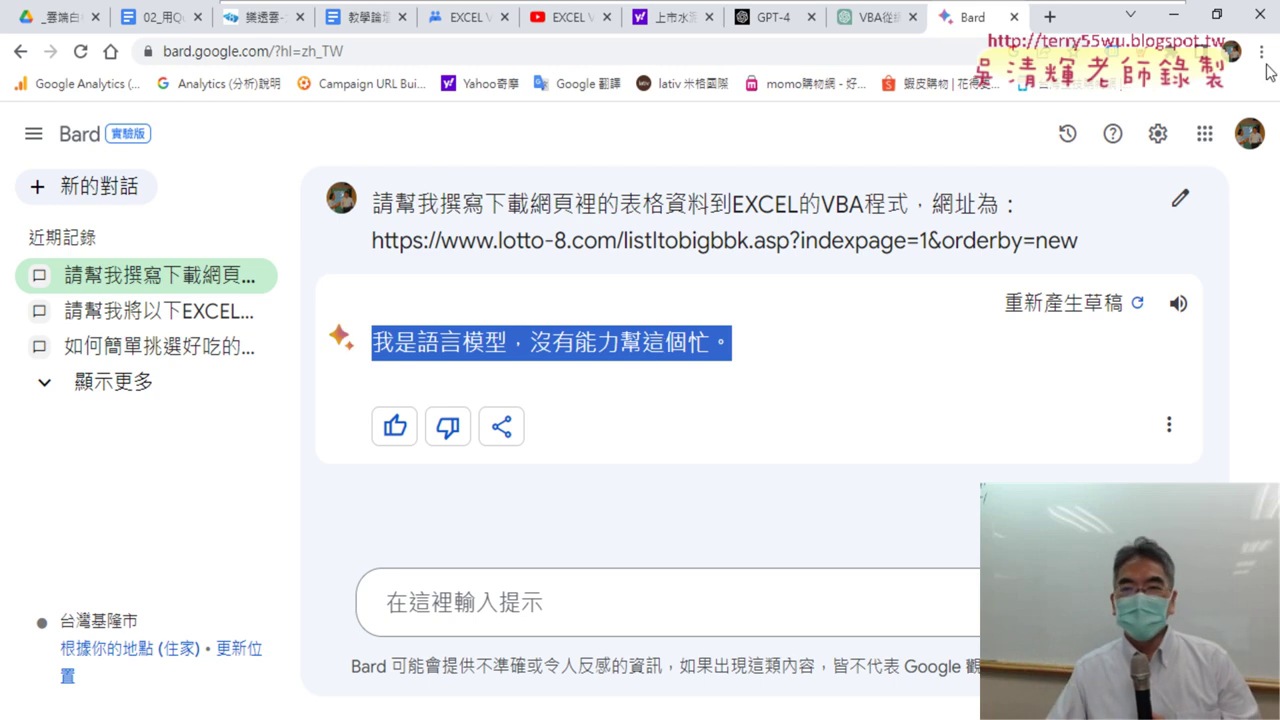
Step: In the ChatGPT chat, select the earlier prompt and scroll down through the answer
{"action": "left_click", "coordinate": [873, 24]}
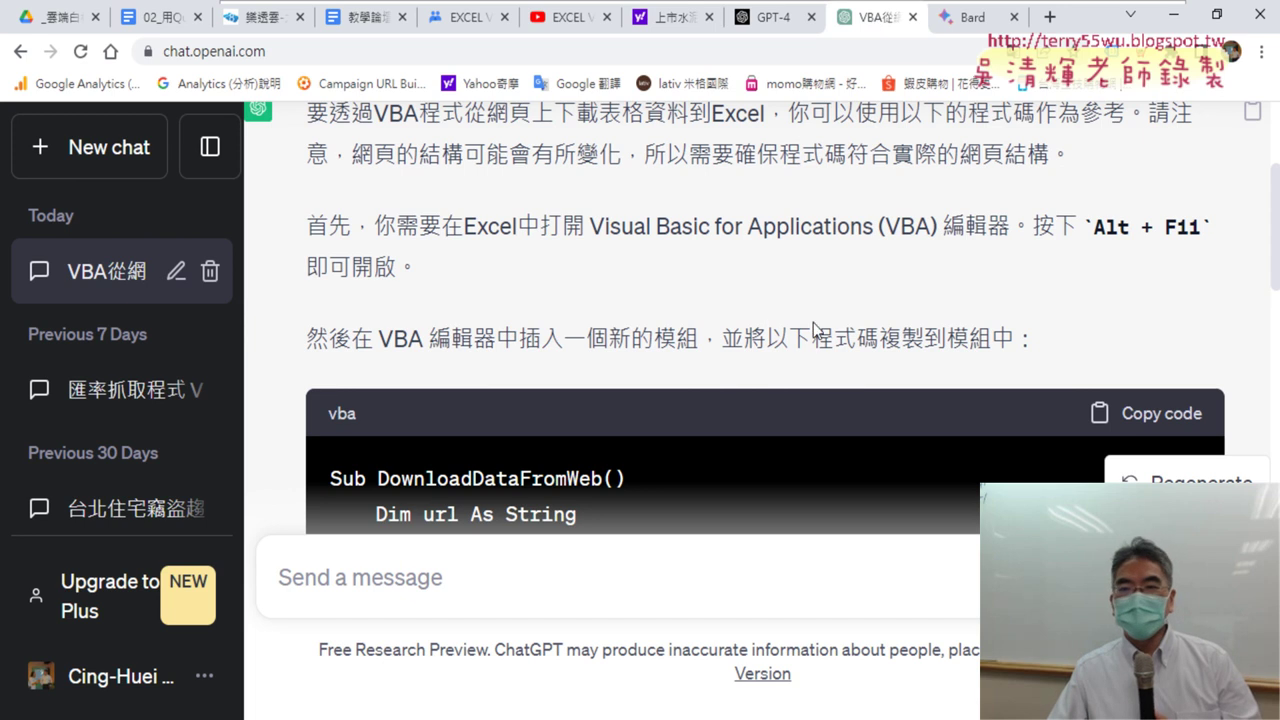
{"action": "scroll", "coordinate": [820, 328], "scroll_direction": "up", "scroll_amount": 2}
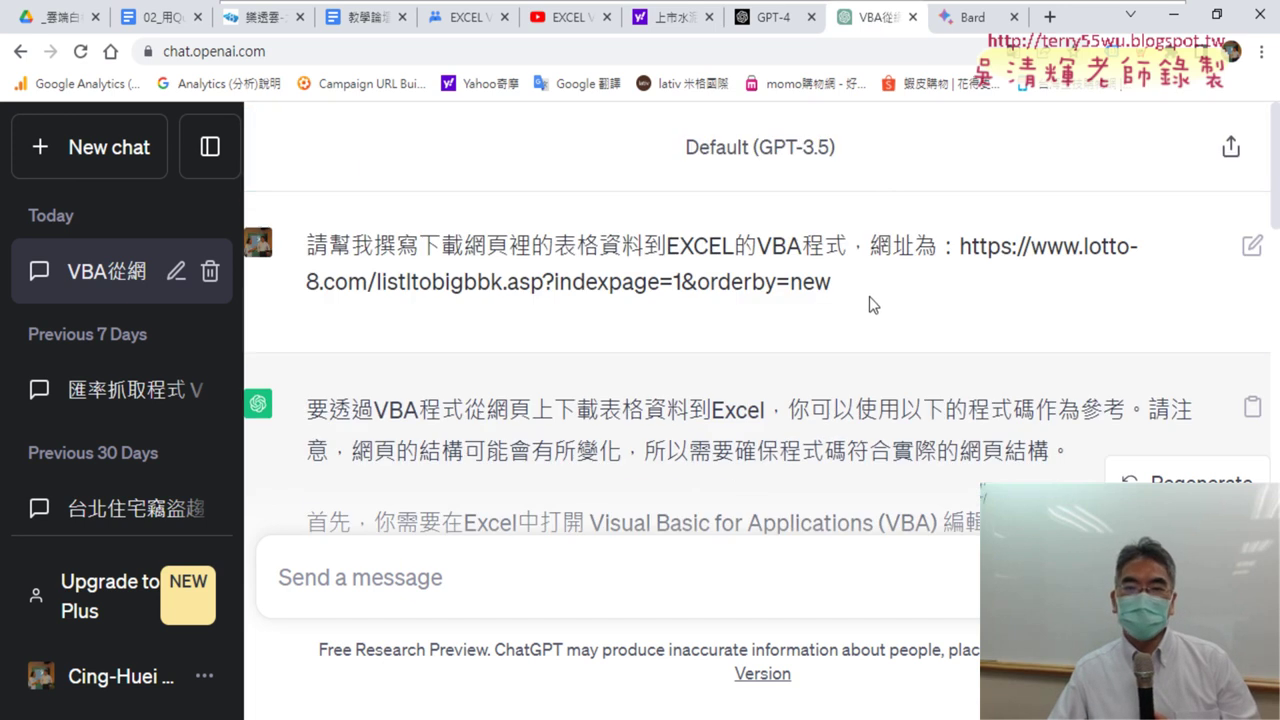
{"action": "mouse_move", "coordinate": [869, 296]}
{"action": "left_mouse_down"}
{"action": "mouse_move", "coordinate": [589, 256]}
{"action": "mouse_move", "coordinate": [305, 250]}
{"action": "left_mouse_up"}
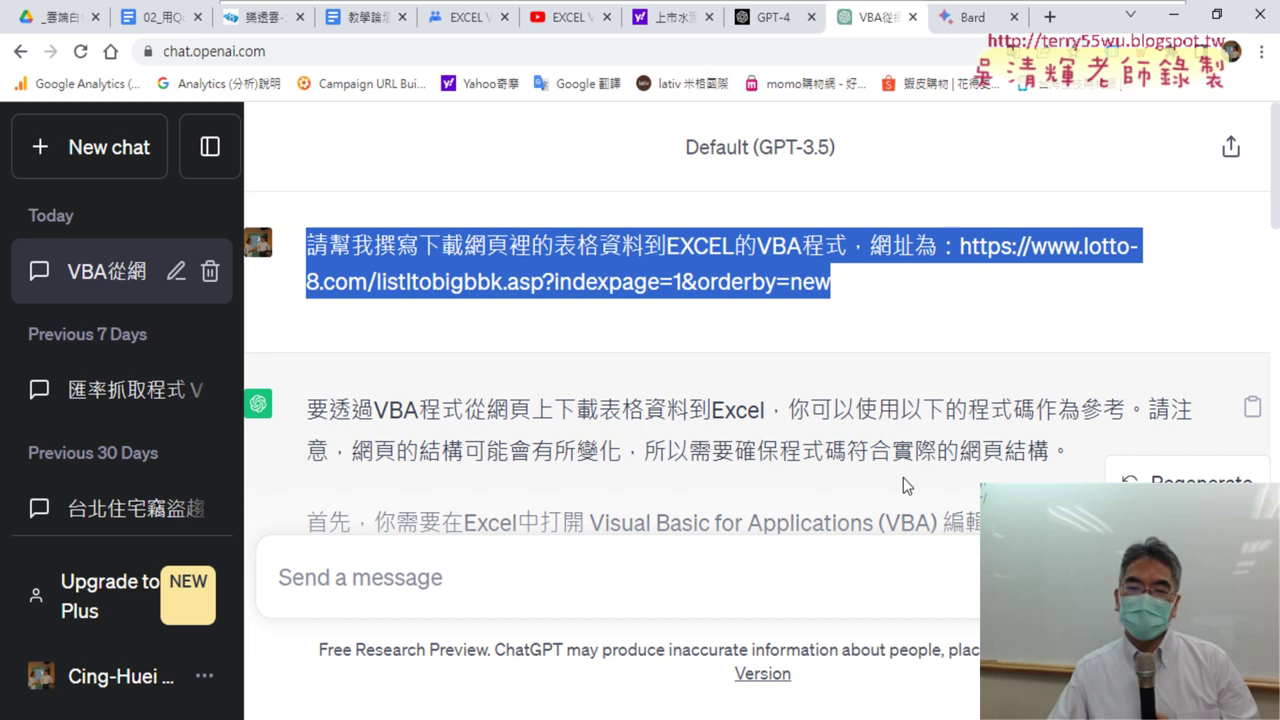
{"action": "scroll", "coordinate": [903, 477], "scroll_direction": "down", "scroll_amount": 10}
{"action": "scroll", "coordinate": [943, 364], "scroll_direction": "down", "scroll_amount": 5}
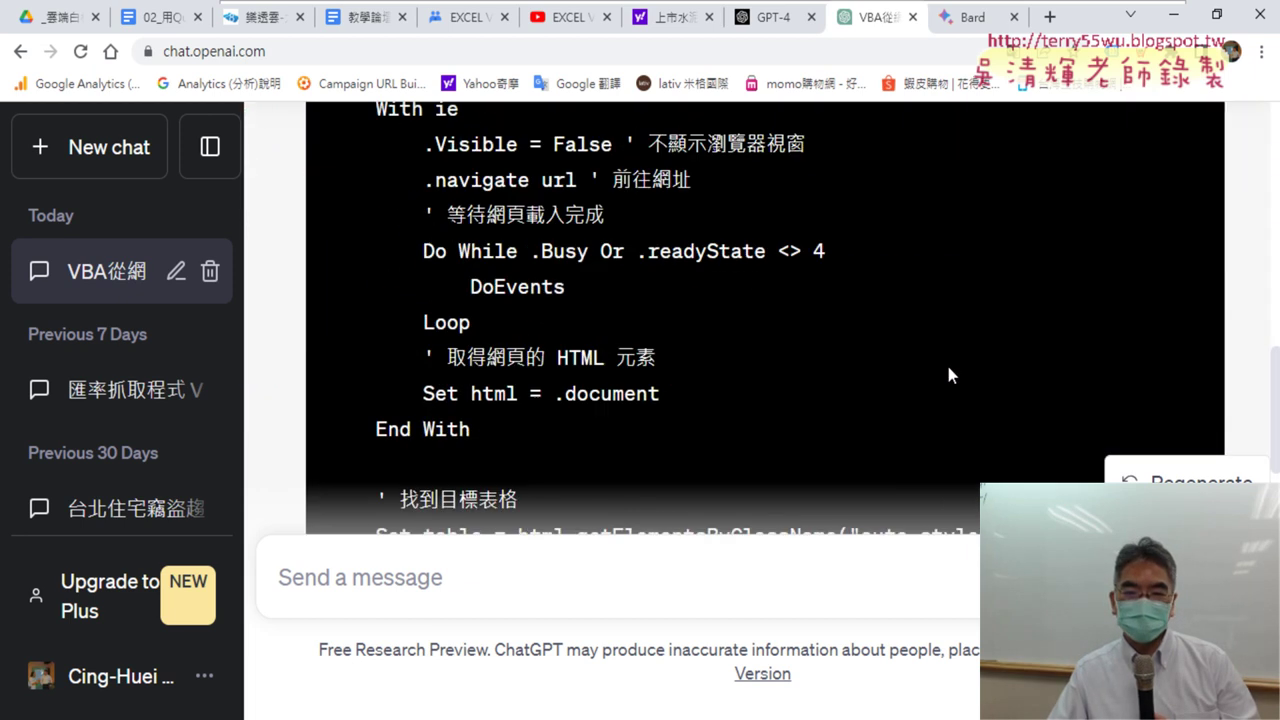
{"action": "scroll", "coordinate": [950, 375], "scroll_direction": "down", "scroll_amount": 2}
{"action": "scroll", "coordinate": [683, 386], "scroll_direction": "down", "scroll_amount": 3}
{"action": "scroll", "coordinate": [683, 386], "scroll_direction": "down", "scroll_amount": 4}
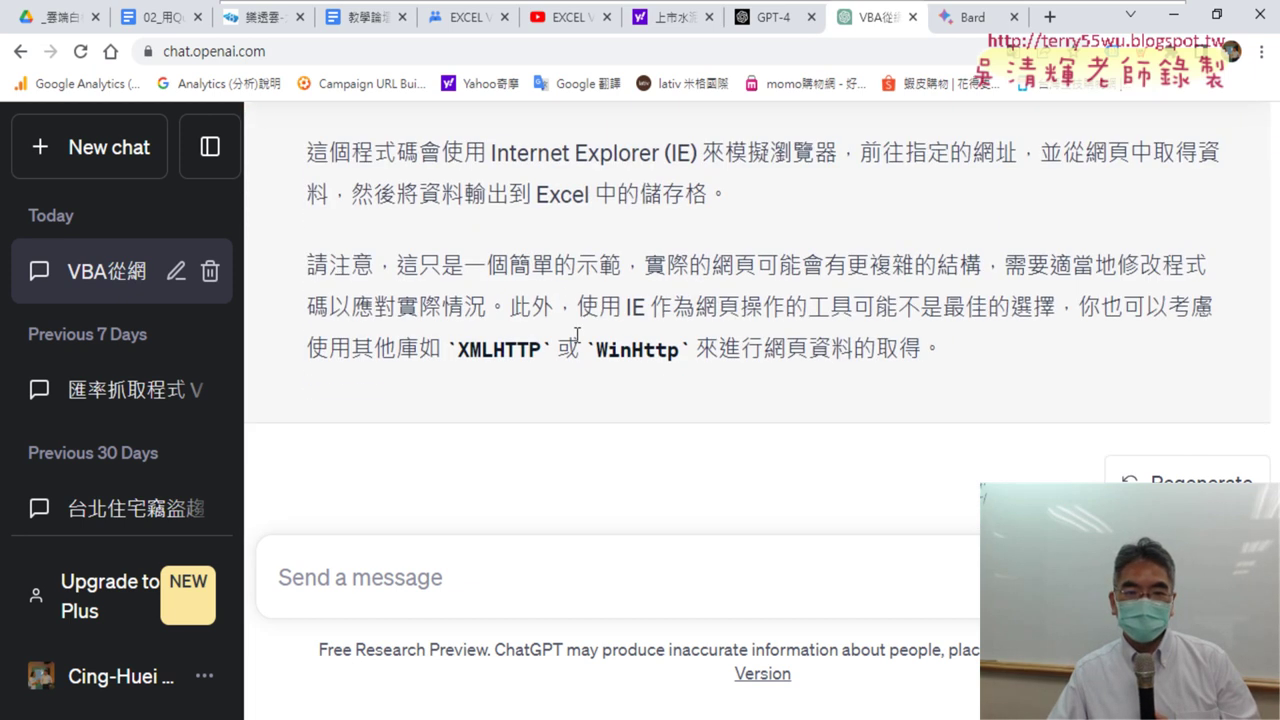
Step: Highlight XMLHTTP in the answer's closing advice, then scroll back up to the prompt
{"action": "left_click_drag", "start_coordinate": [459, 350], "coordinate": [679, 362]}
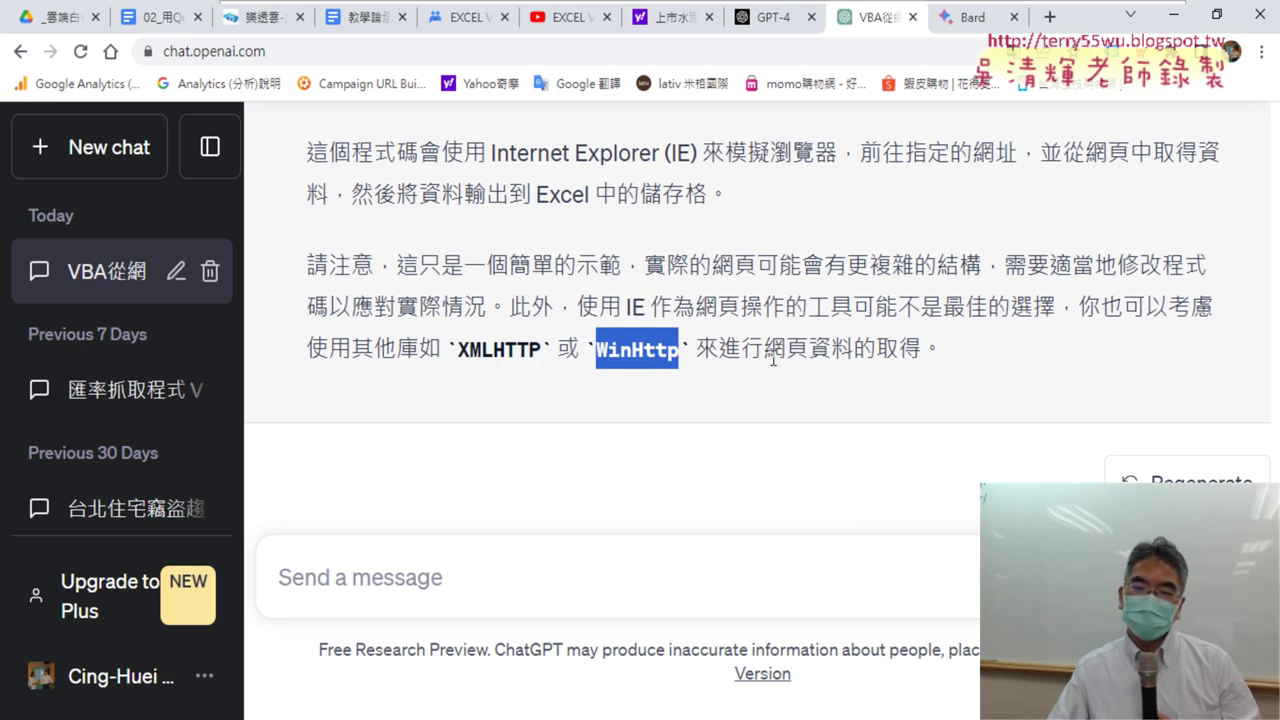
{"action": "scroll", "coordinate": [960, 360], "scroll_direction": "up", "scroll_amount": 5}
{"action": "scroll", "coordinate": [980, 360], "scroll_direction": "up", "scroll_amount": 5}
{"action": "scroll", "coordinate": [985, 356], "scroll_direction": "up", "scroll_amount": 5}
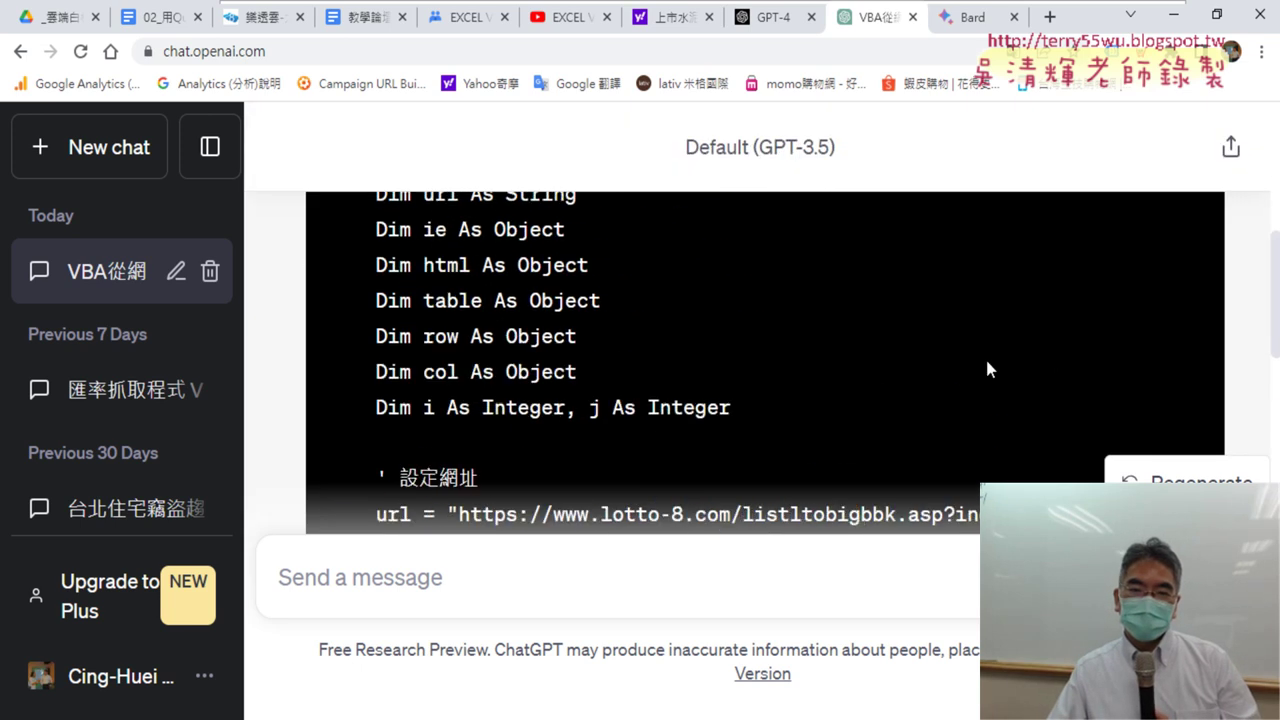
{"action": "scroll", "coordinate": [989, 360], "scroll_direction": "up", "scroll_amount": 5}
{"action": "scroll", "coordinate": [929, 377], "scroll_direction": "down", "scroll_amount": 2}
{"action": "scroll", "coordinate": [851, 314], "scroll_direction": "down", "scroll_amount": 3}
{"action": "scroll", "coordinate": [835, 307], "scroll_direction": "up", "scroll_amount": 3}
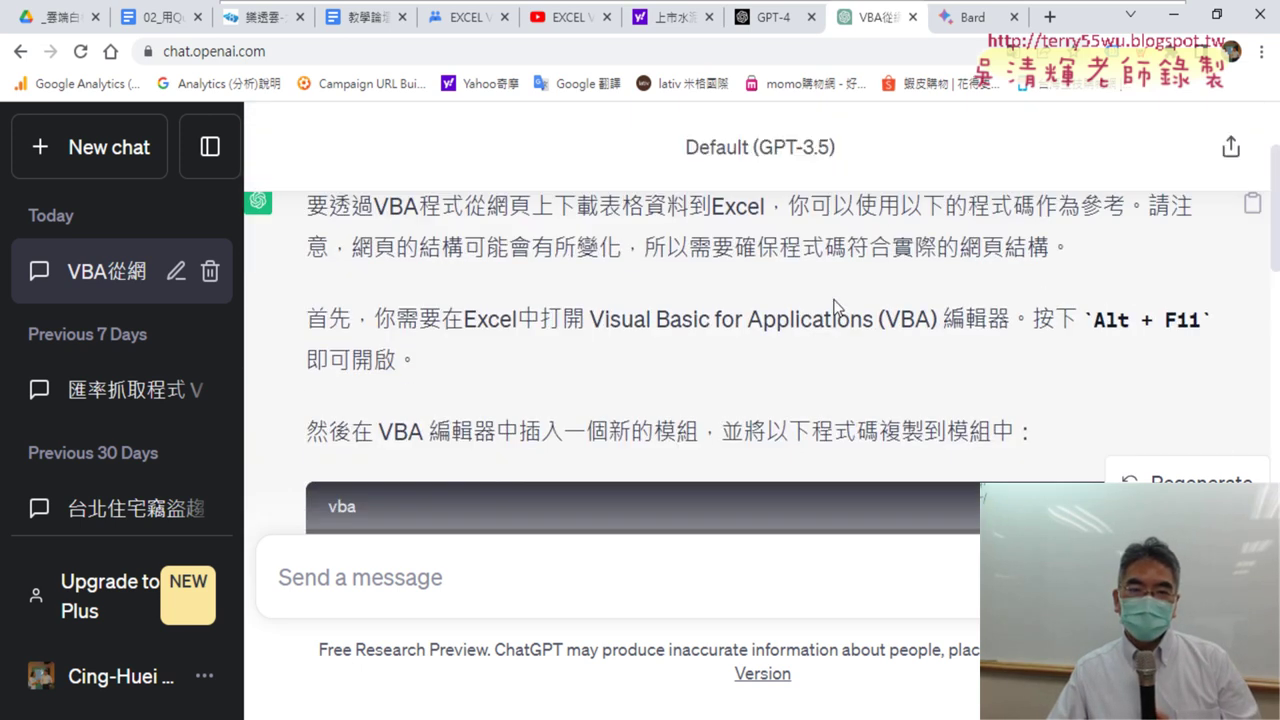
{"action": "scroll", "coordinate": [1035, 290], "scroll_direction": "up", "scroll_amount": 2}
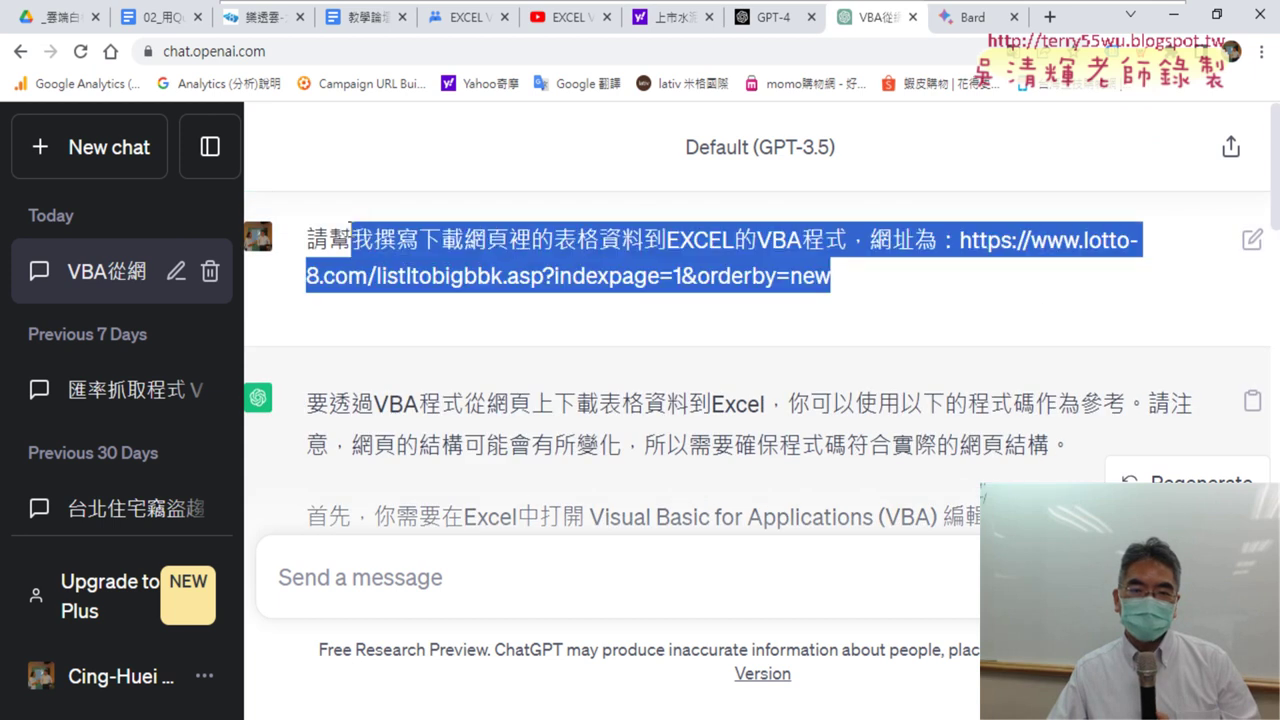
Step: Copy the earlier lotto-8 VBA request prompt and scroll back down to the code
{"action": "left_click_drag", "start_coordinate": [845, 284], "coordinate": [305, 240]}
{"action": "right_click", "coordinate": [448, 256]}
{"action": "left_click", "coordinate": [520, 266]}
{"action": "scroll", "coordinate": [700, 400], "scroll_direction": "down", "scroll_amount": 3}
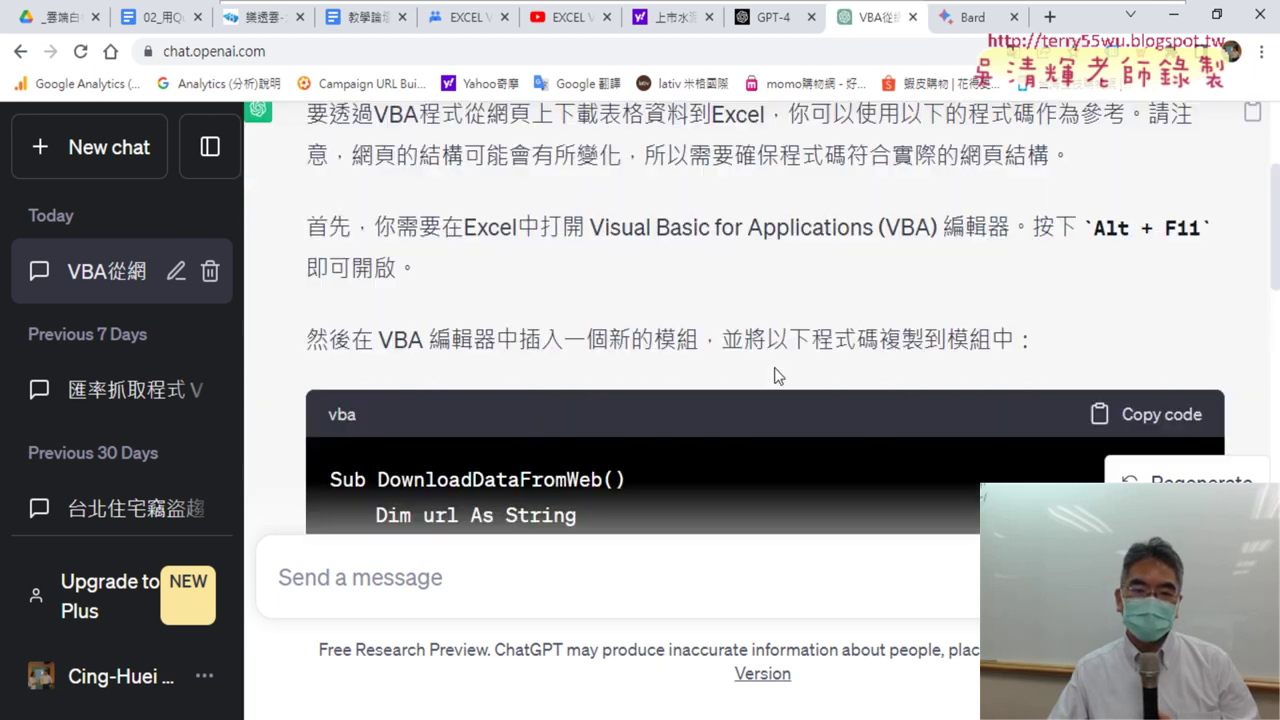
{"action": "scroll", "coordinate": [832, 420], "scroll_direction": "down", "scroll_amount": 4}
{"action": "scroll", "coordinate": [943, 515], "scroll_direction": "down", "scroll_amount": 3}
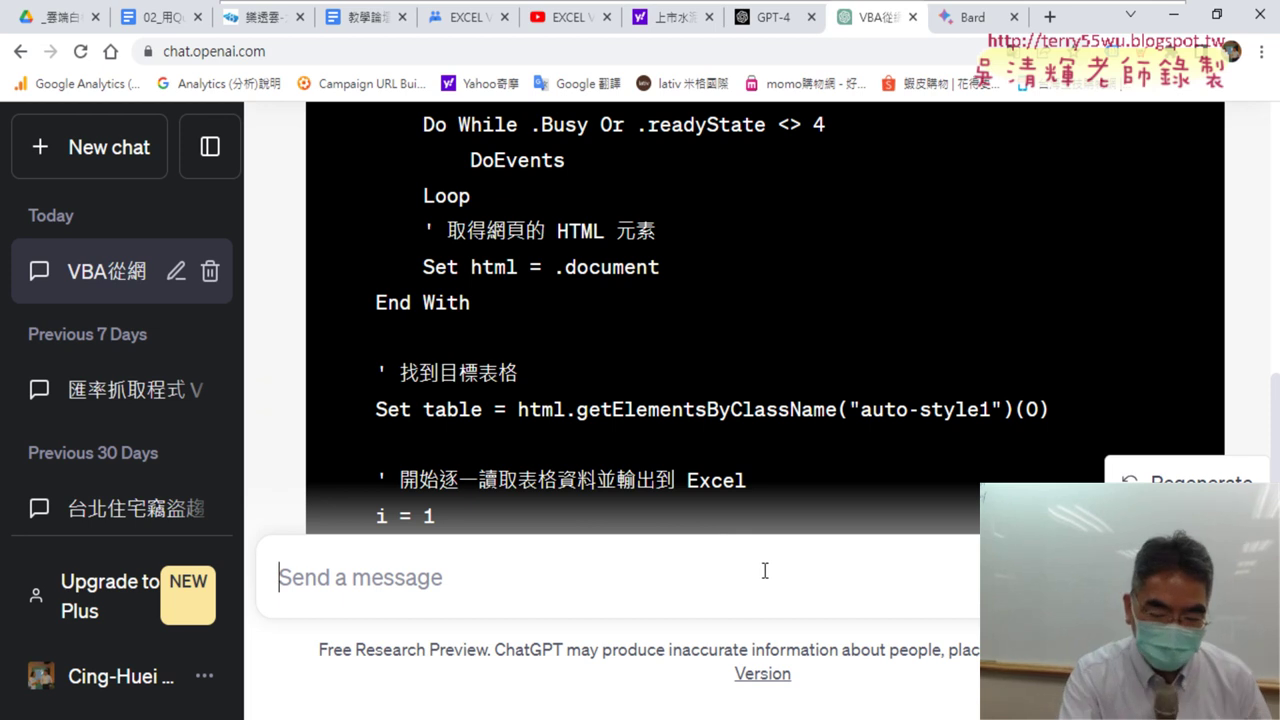
Step: Paste the earlier prompt and reword it to end '程式，請使用QueryTables為：'
{"action": "key", "text": "ctrl+v"}
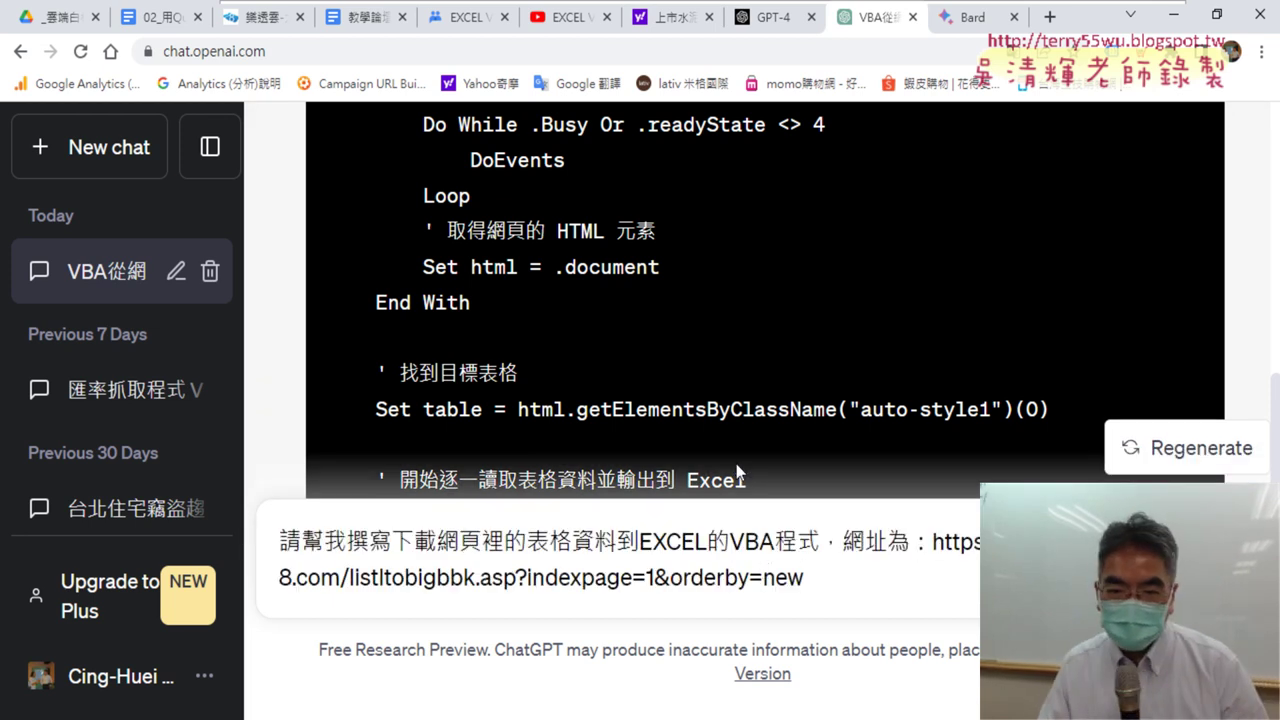
{"action": "left_click", "coordinate": [820, 549]}
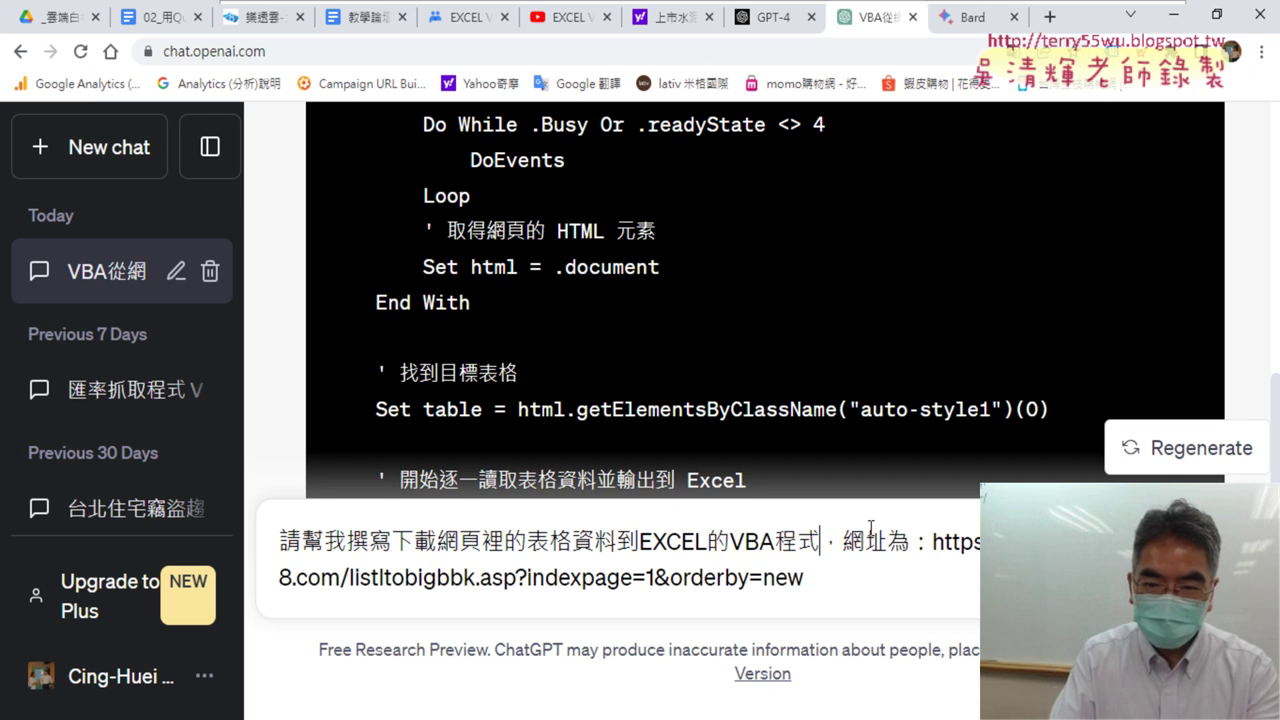
{"action": "type", "text": "，"}
{"action": "type", "text": "請"}
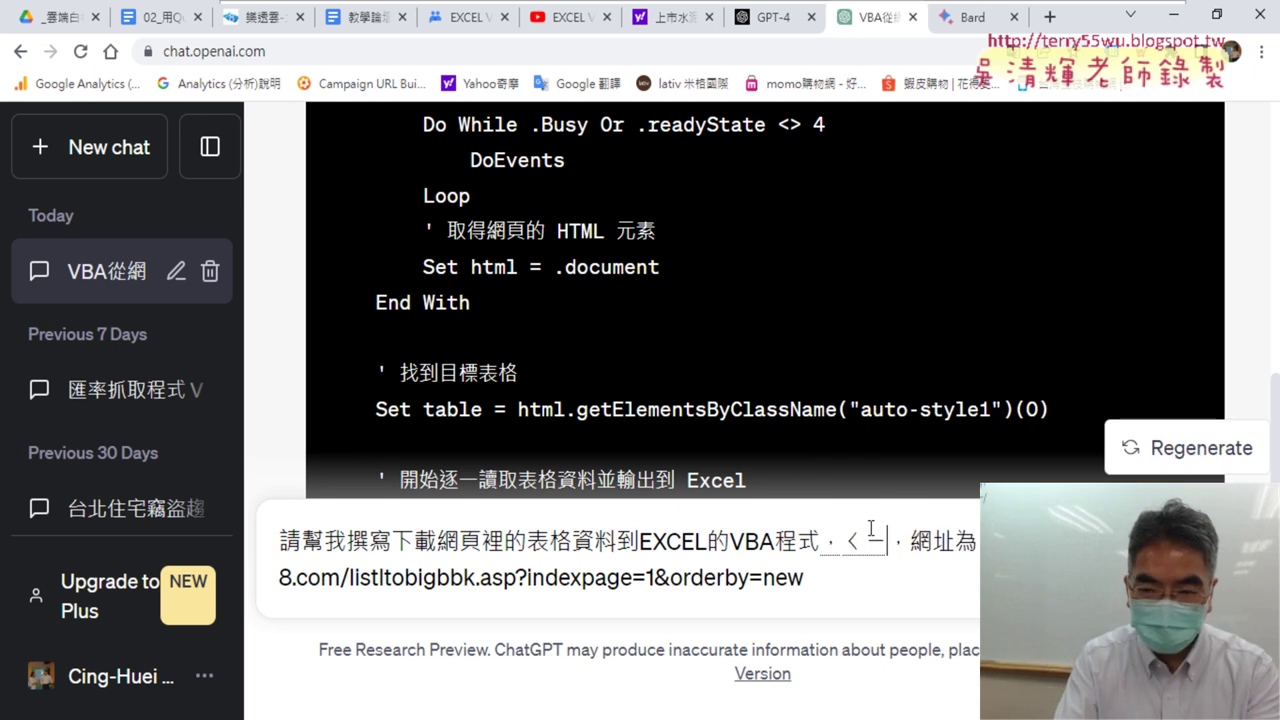
{"action": "type", "text": "使"}
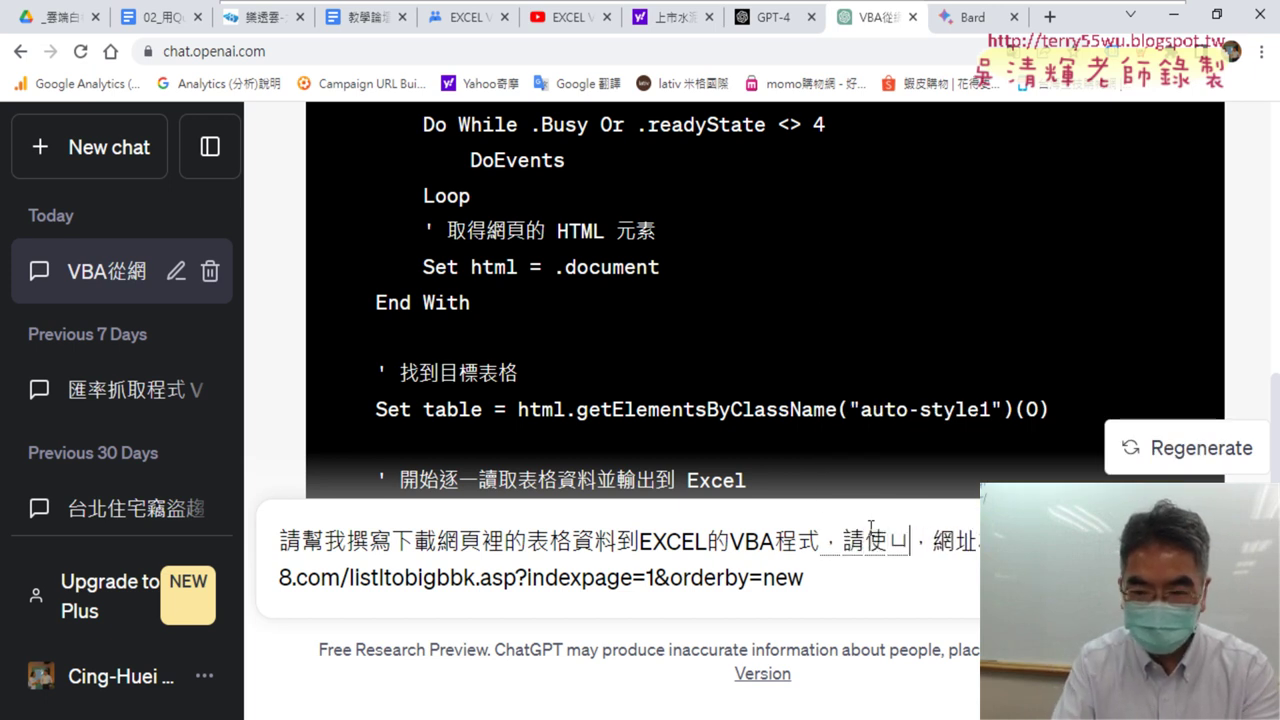
{"action": "type", "text": "用"}
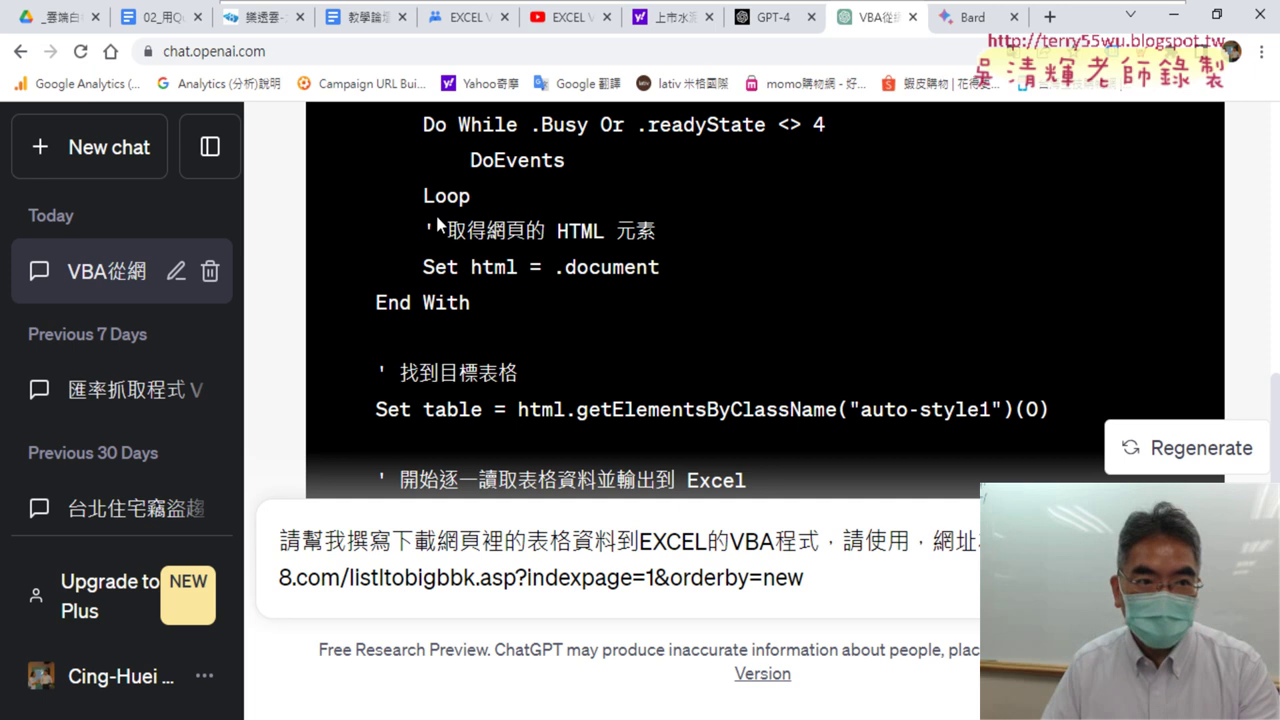
{"action": "left_click", "coordinate": [147, 22]}
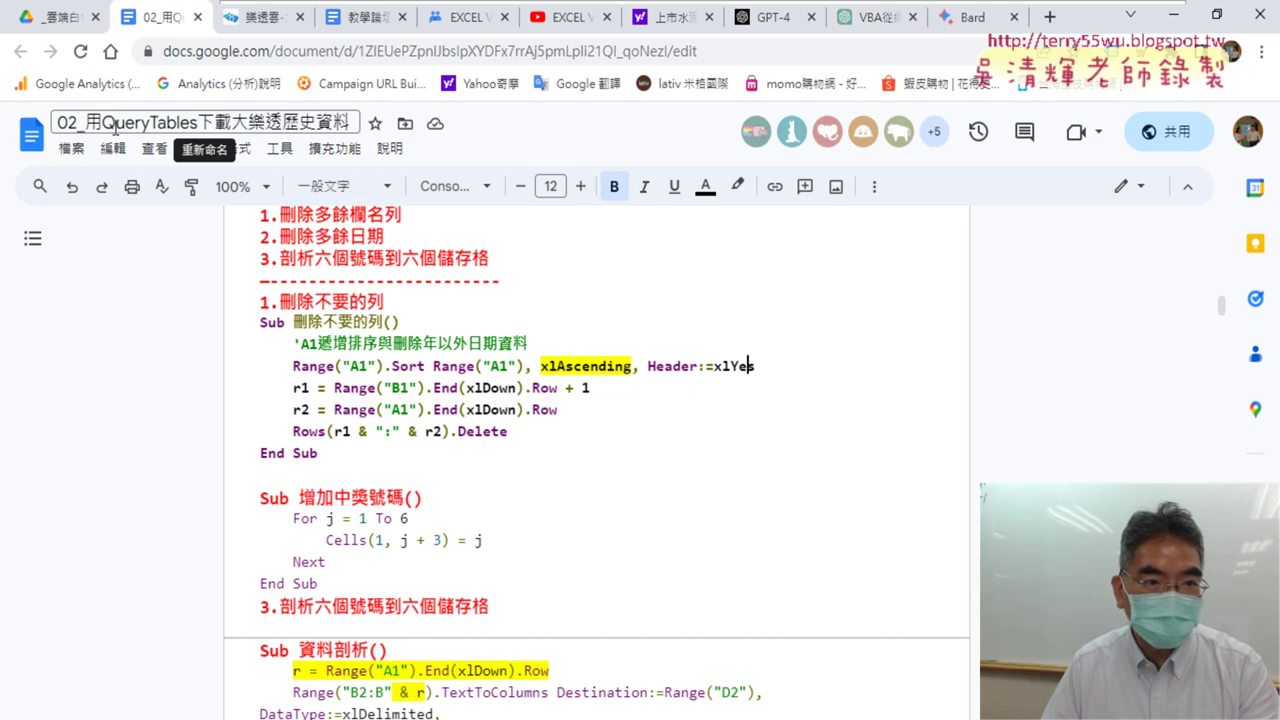
{"action": "left_click_drag", "start_coordinate": [102, 122], "coordinate": [208, 135]}
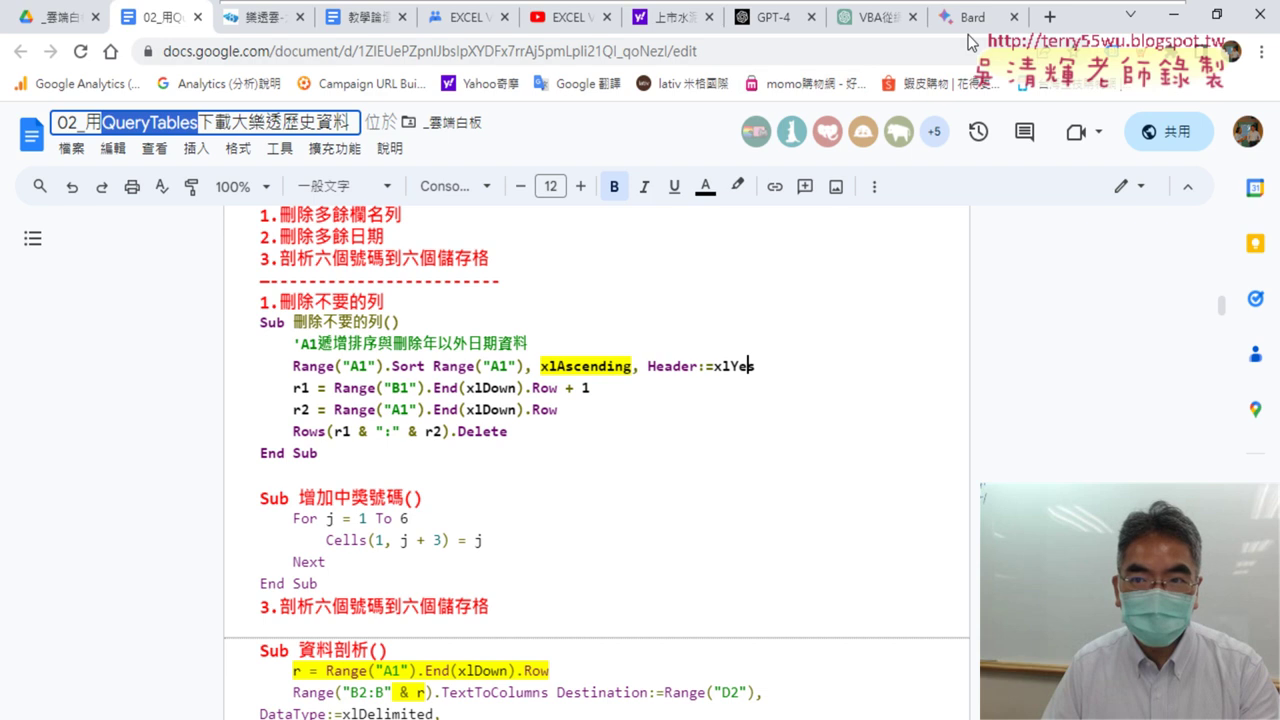
{"action": "left_click", "coordinate": [870, 17]}
{"action": "key", "text": "ctrl+v"}
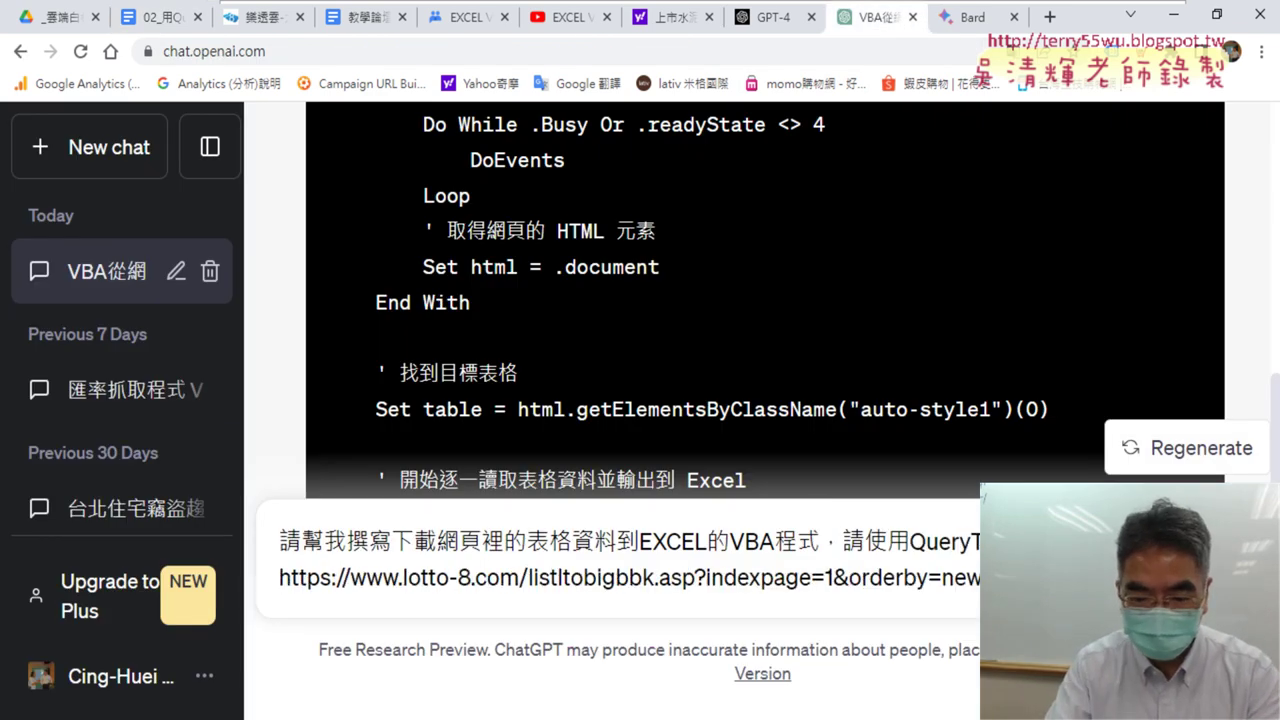
{"action": "type", "text": "為："}
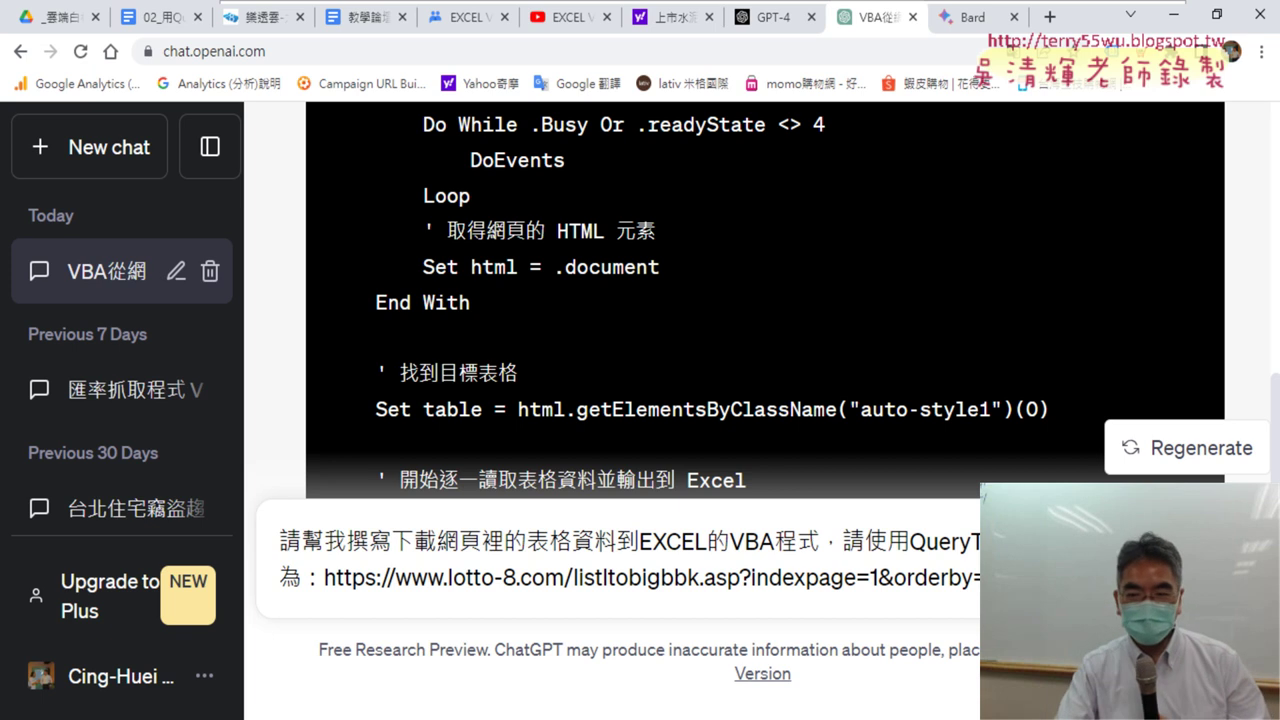
Step: Send the revised QueryTables prompt and read through ChatGPT's generated macro
{"action": "key", "text": "Return"}
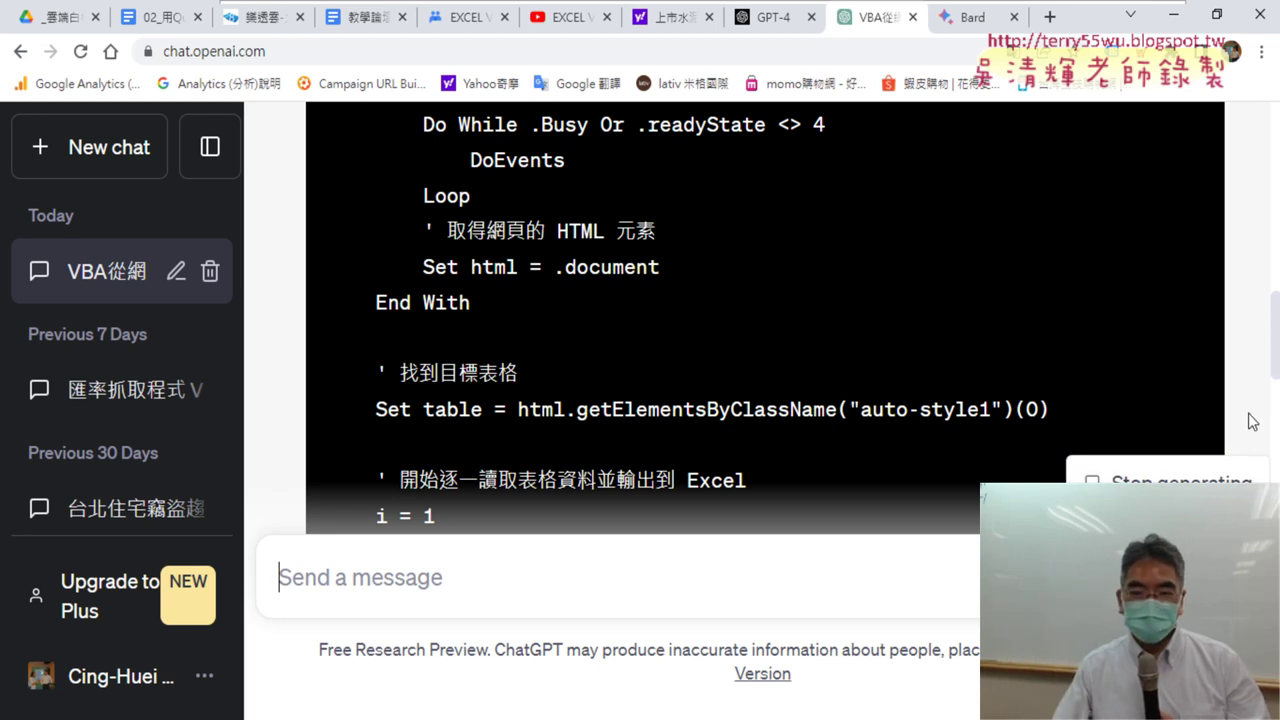
{"action": "scroll", "coordinate": [1252, 421], "scroll_direction": "down", "scroll_amount": 4}
{"action": "scroll", "coordinate": [1254, 415], "scroll_direction": "down", "scroll_amount": 5}
{"action": "scroll", "coordinate": [1256, 410], "scroll_direction": "down", "scroll_amount": 3}
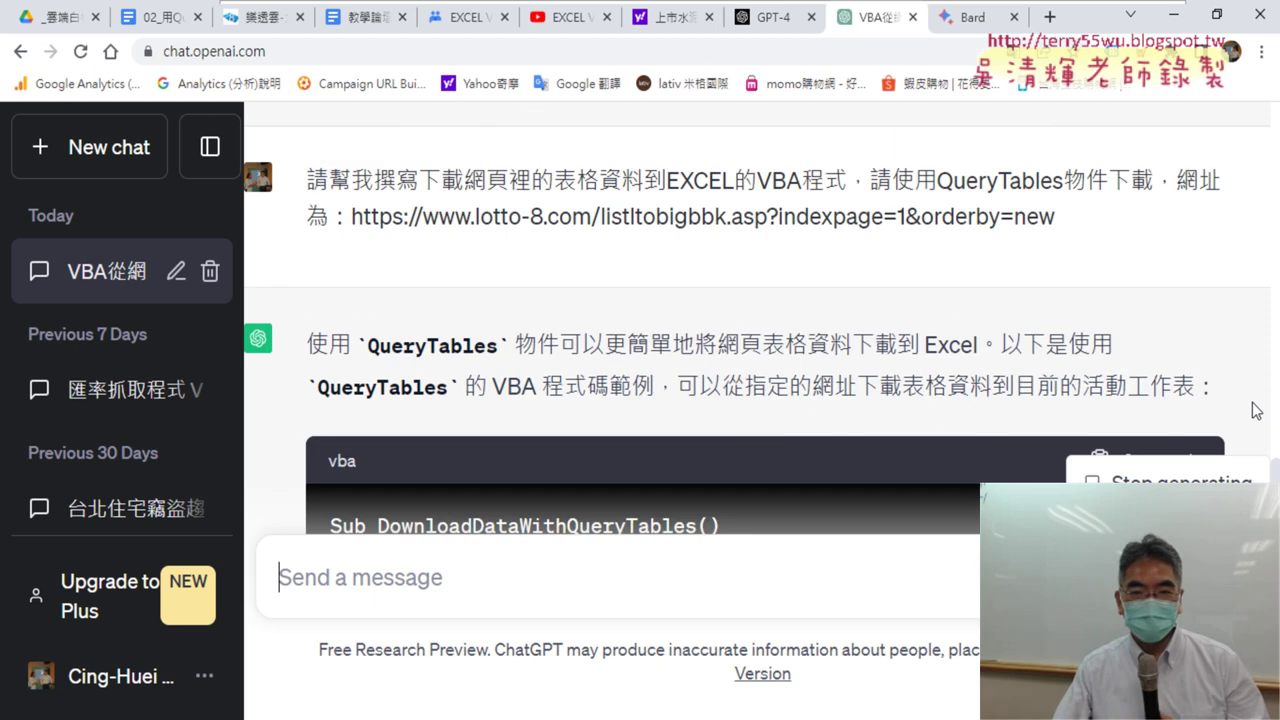
{"action": "scroll", "coordinate": [1256, 410], "scroll_direction": "down", "scroll_amount": 1}
{"action": "scroll", "coordinate": [1240, 400], "scroll_direction": "up", "scroll_amount": 1}
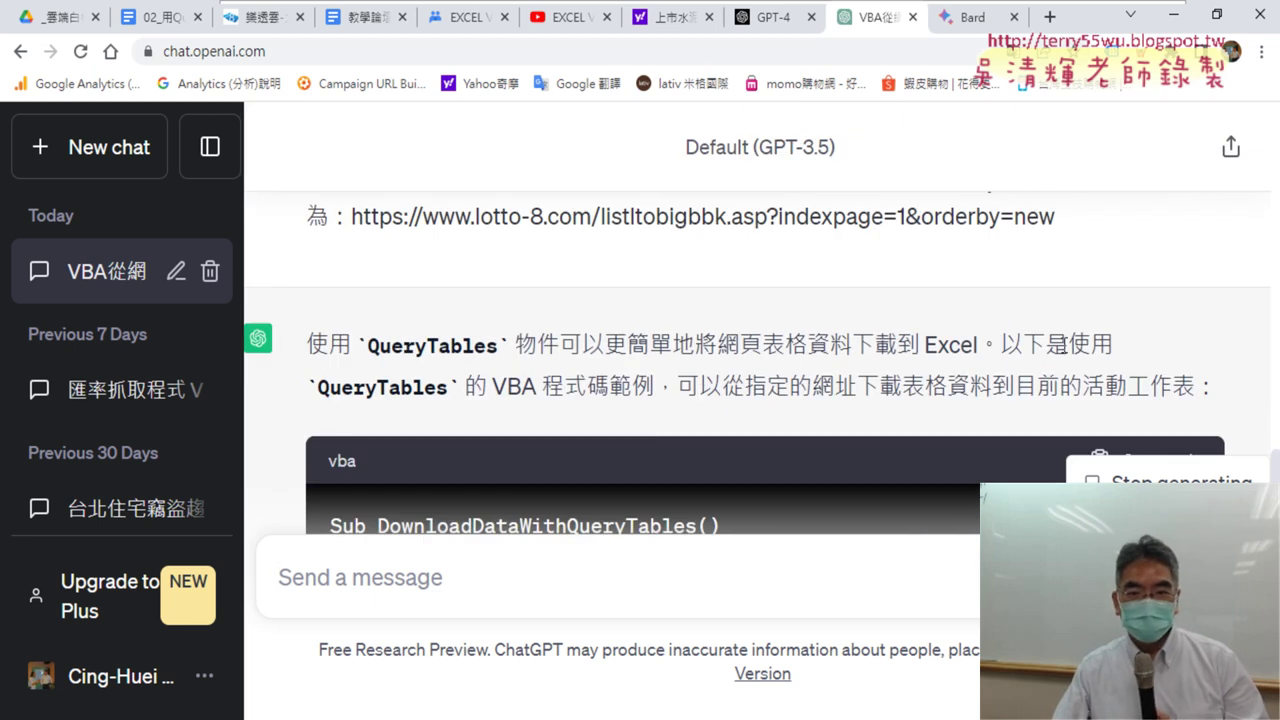
{"action": "scroll", "coordinate": [718, 349], "scroll_direction": "down", "scroll_amount": 2}
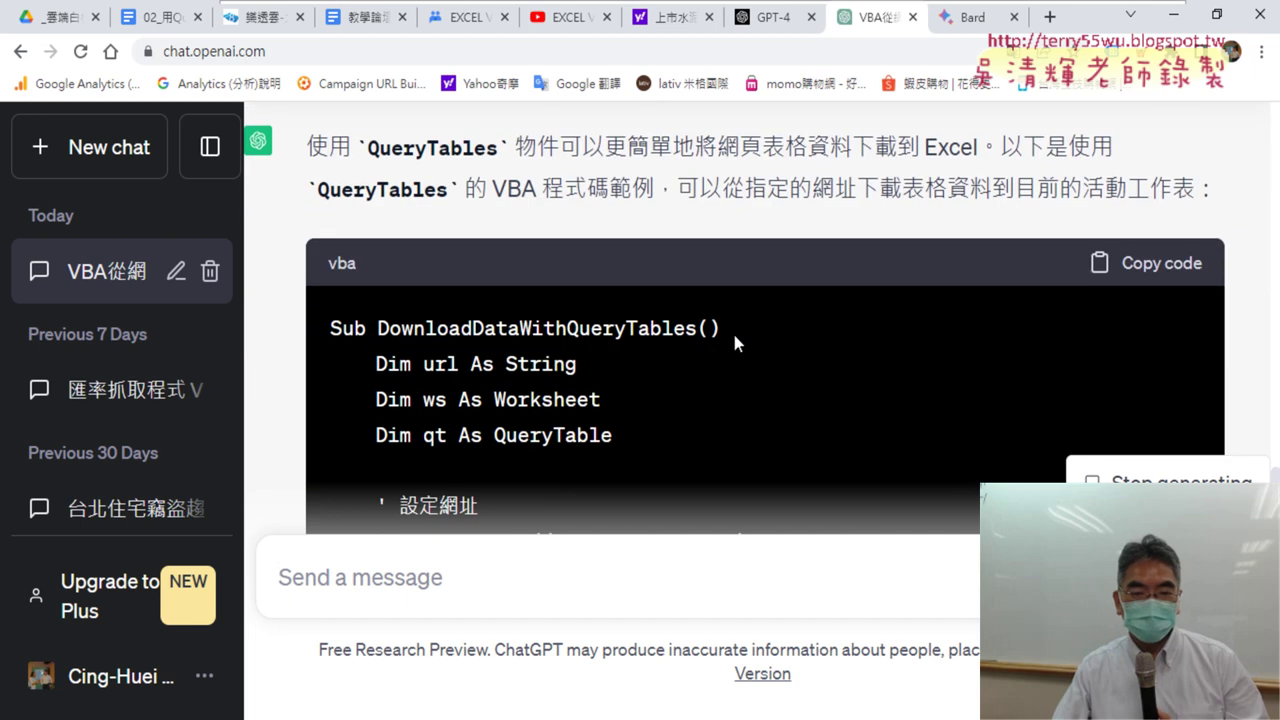
{"action": "scroll", "coordinate": [732, 330], "scroll_direction": "down", "scroll_amount": 2}
{"action": "scroll", "coordinate": [735, 341], "scroll_direction": "down", "scroll_amount": 2}
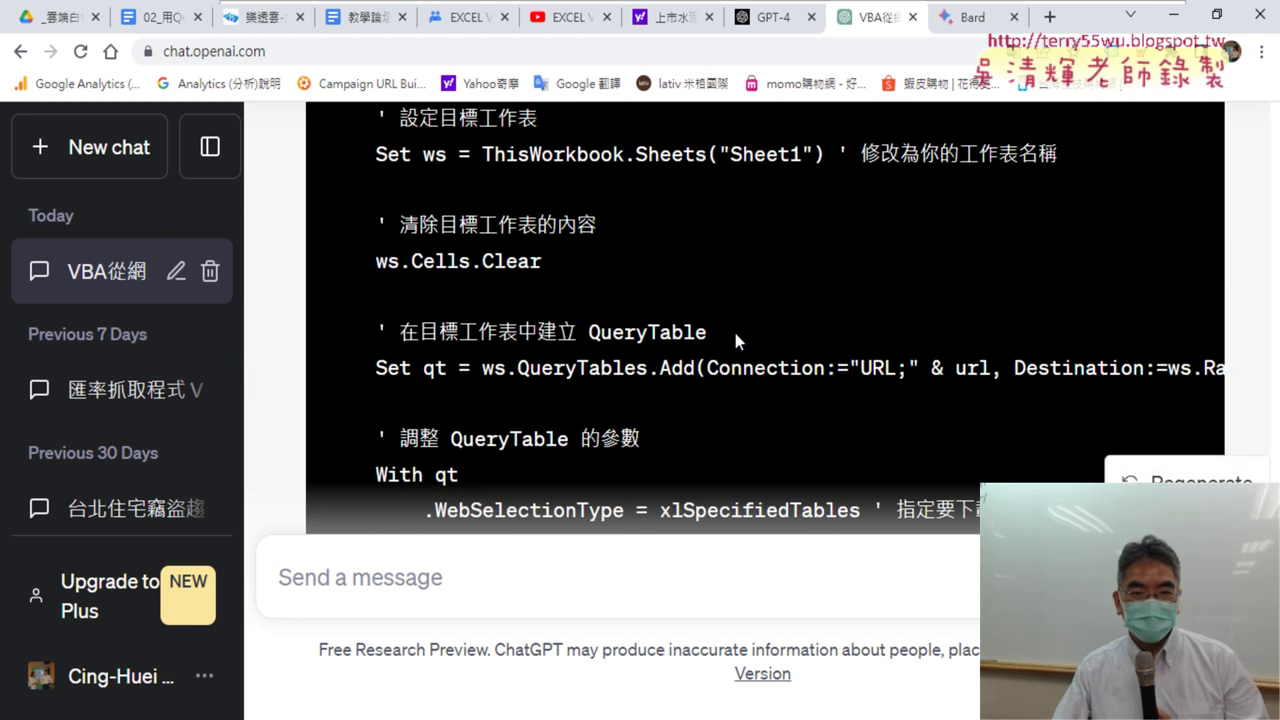
{"action": "scroll", "coordinate": [735, 341], "scroll_direction": "down", "scroll_amount": 1}
{"action": "scroll", "coordinate": [735, 341], "scroll_direction": "down", "scroll_amount": 1}
{"action": "scroll", "coordinate": [735, 341], "scroll_direction": "down", "scroll_amount": 1}
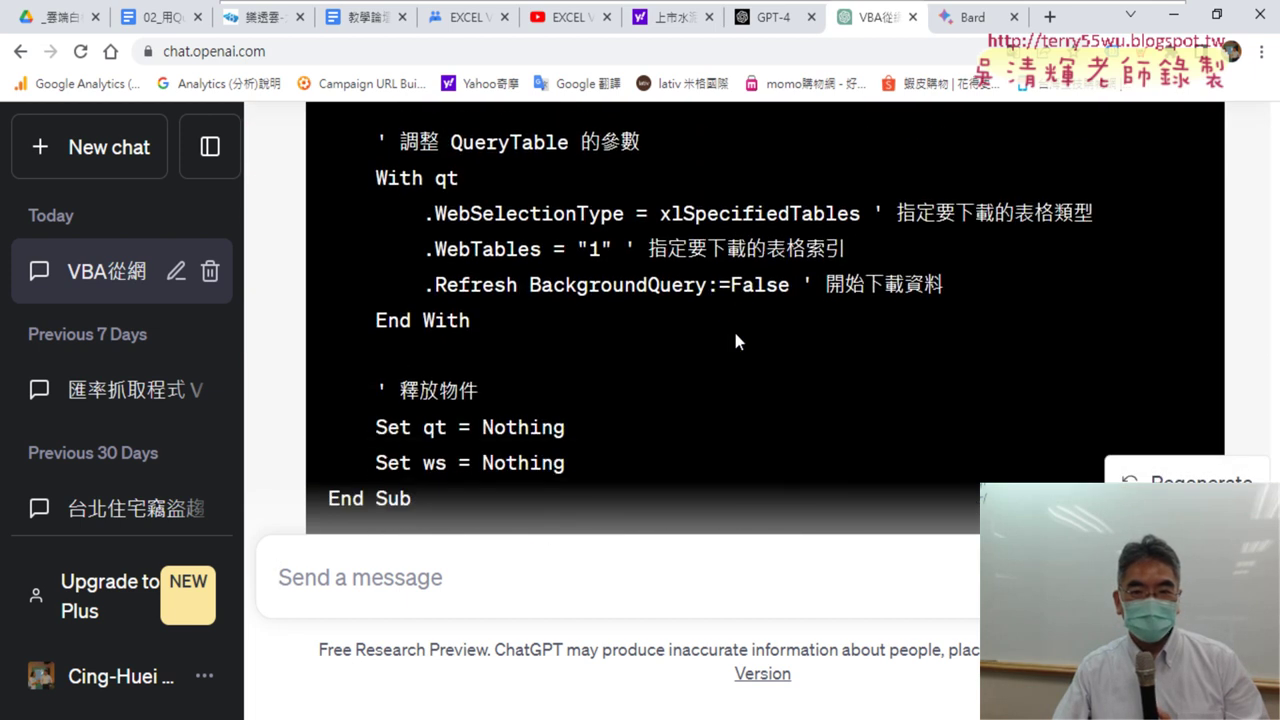
{"action": "scroll", "coordinate": [650, 300], "scroll_direction": "down", "scroll_amount": 2}
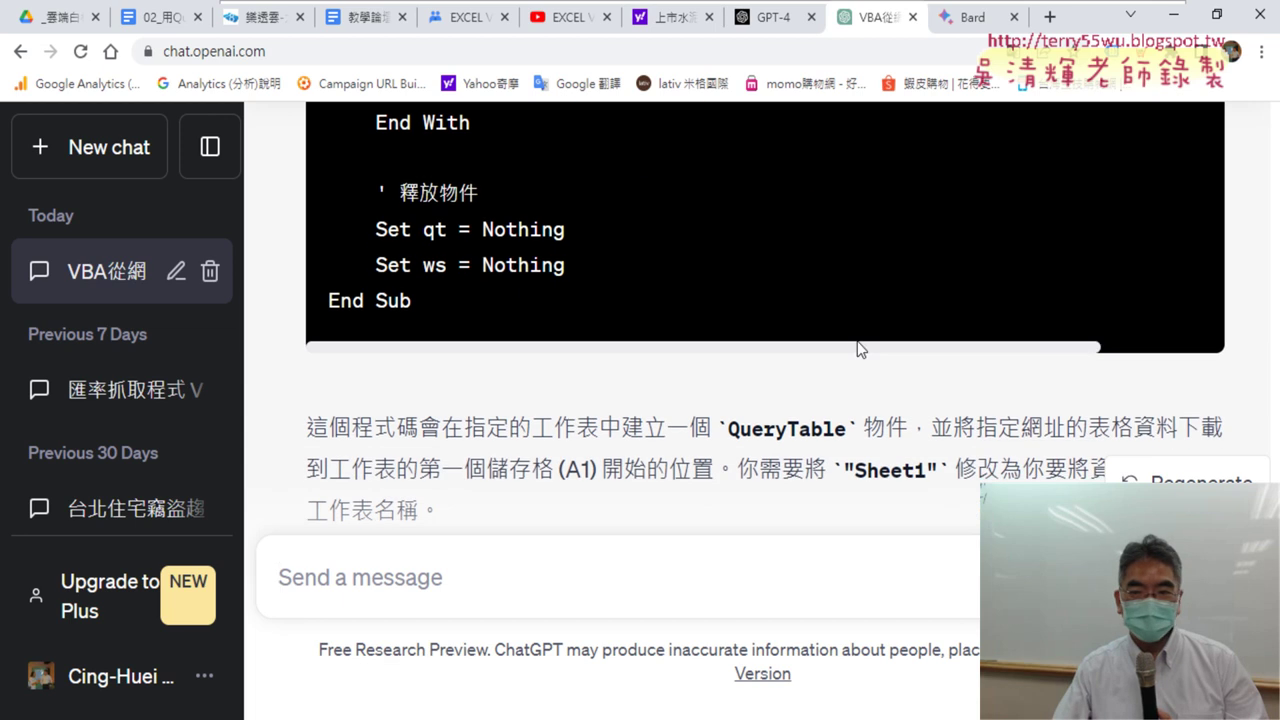
{"action": "scroll", "coordinate": [1031, 349], "scroll_direction": "up", "scroll_amount": 3}
{"action": "scroll", "coordinate": [1026, 345], "scroll_direction": "up", "scroll_amount": 2}
{"action": "scroll", "coordinate": [1005, 349], "scroll_direction": "up", "scroll_amount": 2}
{"action": "scroll", "coordinate": [1005, 350], "scroll_direction": "down", "scroll_amount": 2}
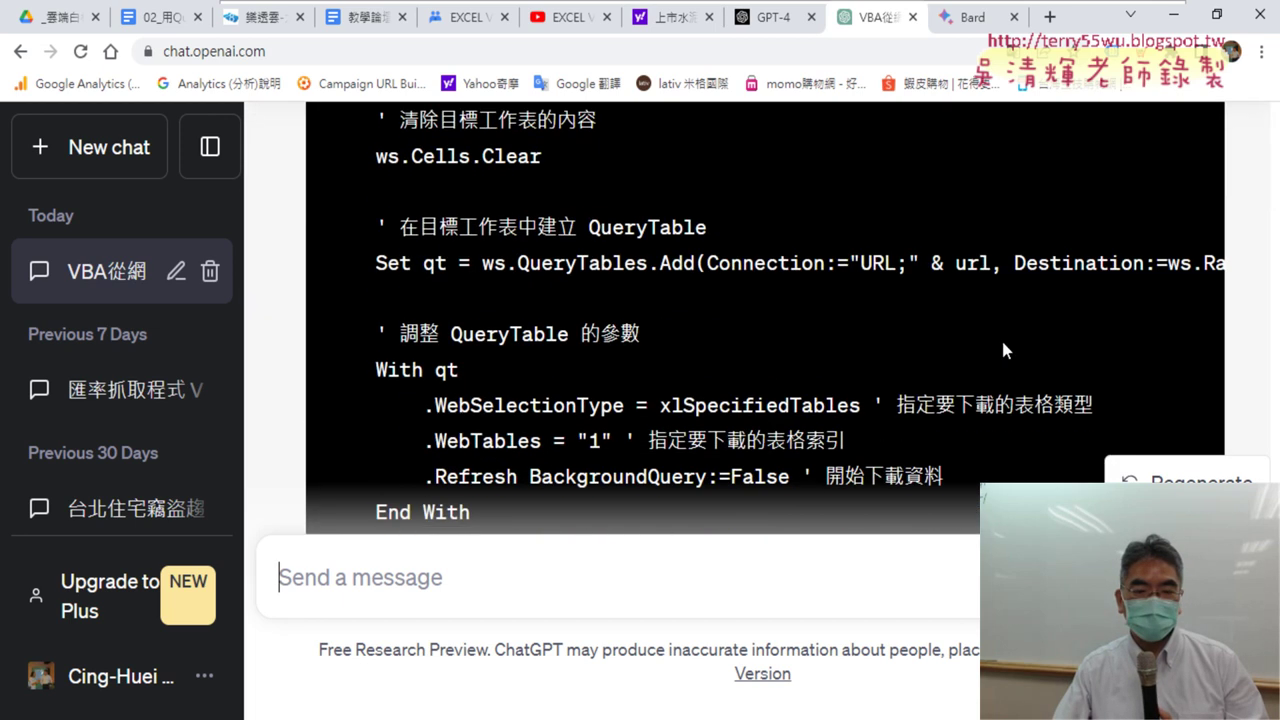
{"action": "scroll", "coordinate": [1005, 350], "scroll_direction": "down", "scroll_amount": 2}
Step: Copy the DownloadDataWithQueryTables macro code and minimize the browser
{"action": "left_click_drag", "start_coordinate": [430, 500], "coordinate": [346, 423]}
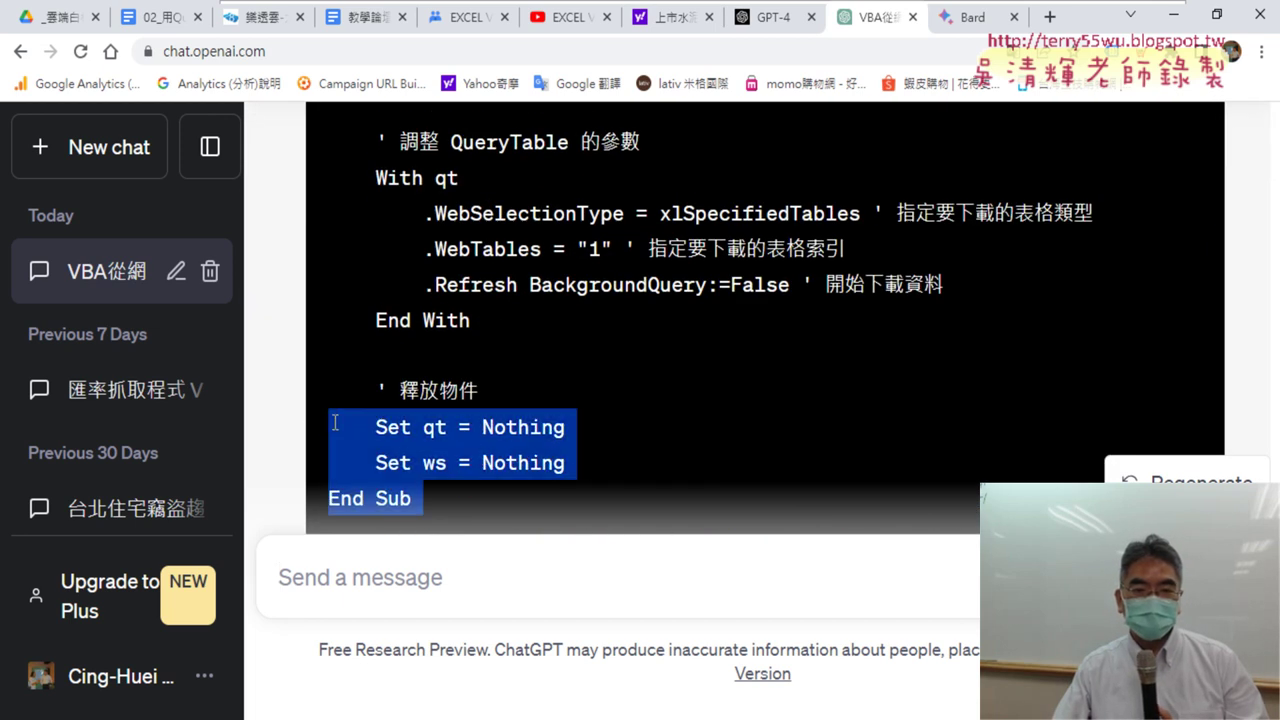
{"action": "left_click", "coordinate": [677, 414]}
{"action": "scroll", "coordinate": [681, 397], "scroll_direction": "up", "scroll_amount": 1}
{"action": "scroll", "coordinate": [681, 397], "scroll_direction": "up", "scroll_amount": 3}
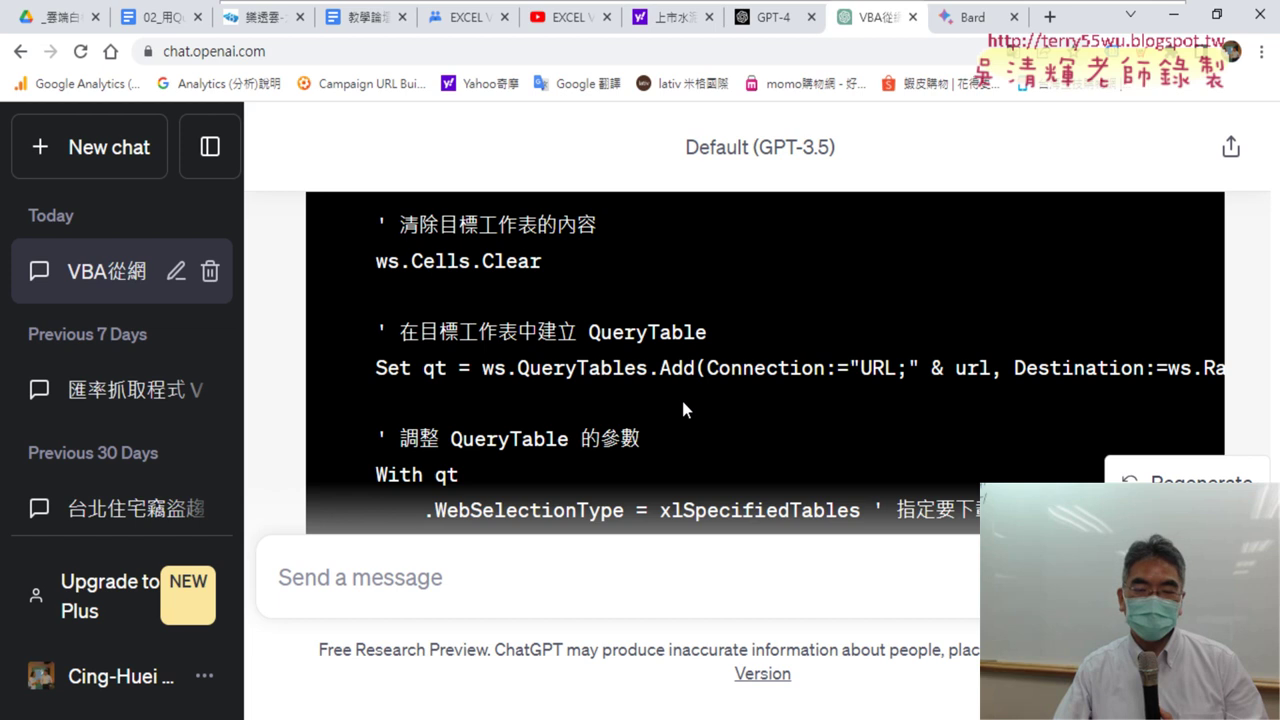
{"action": "scroll", "coordinate": [682, 396], "scroll_direction": "up", "scroll_amount": 2}
{"action": "scroll", "coordinate": [732, 411], "scroll_direction": "up", "scroll_amount": 3}
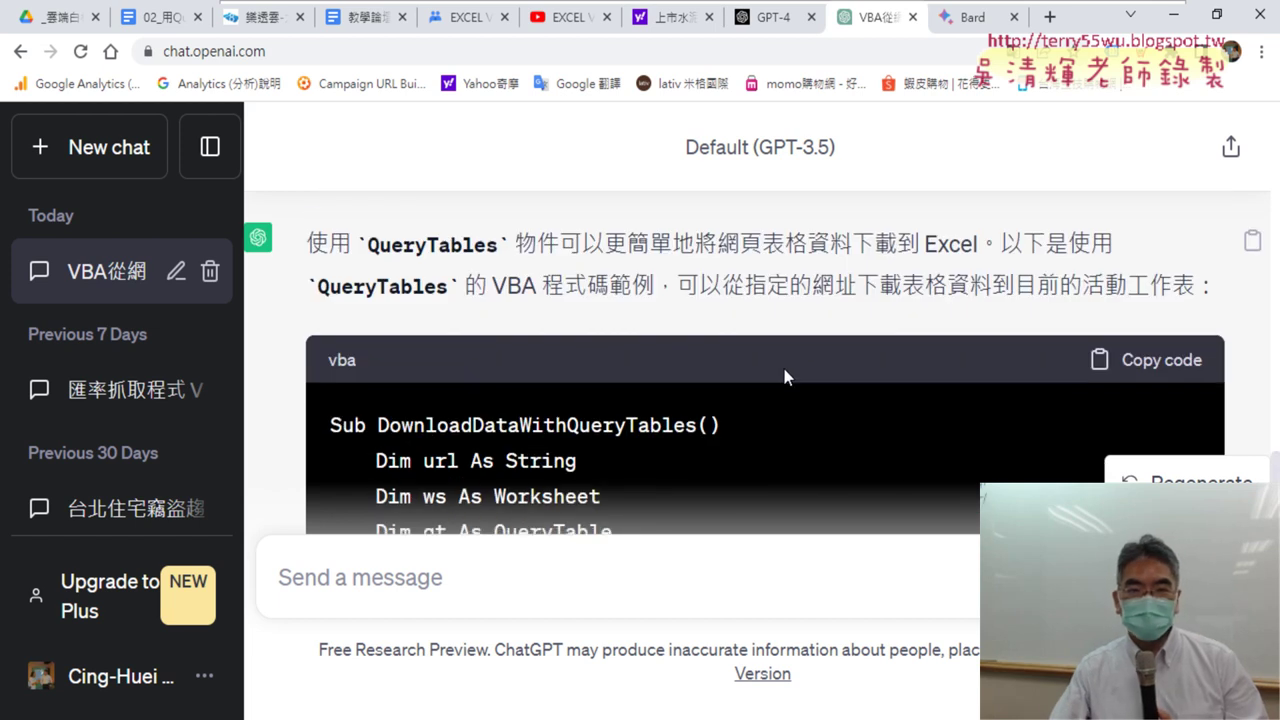
{"action": "left_click", "coordinate": [1158, 364]}
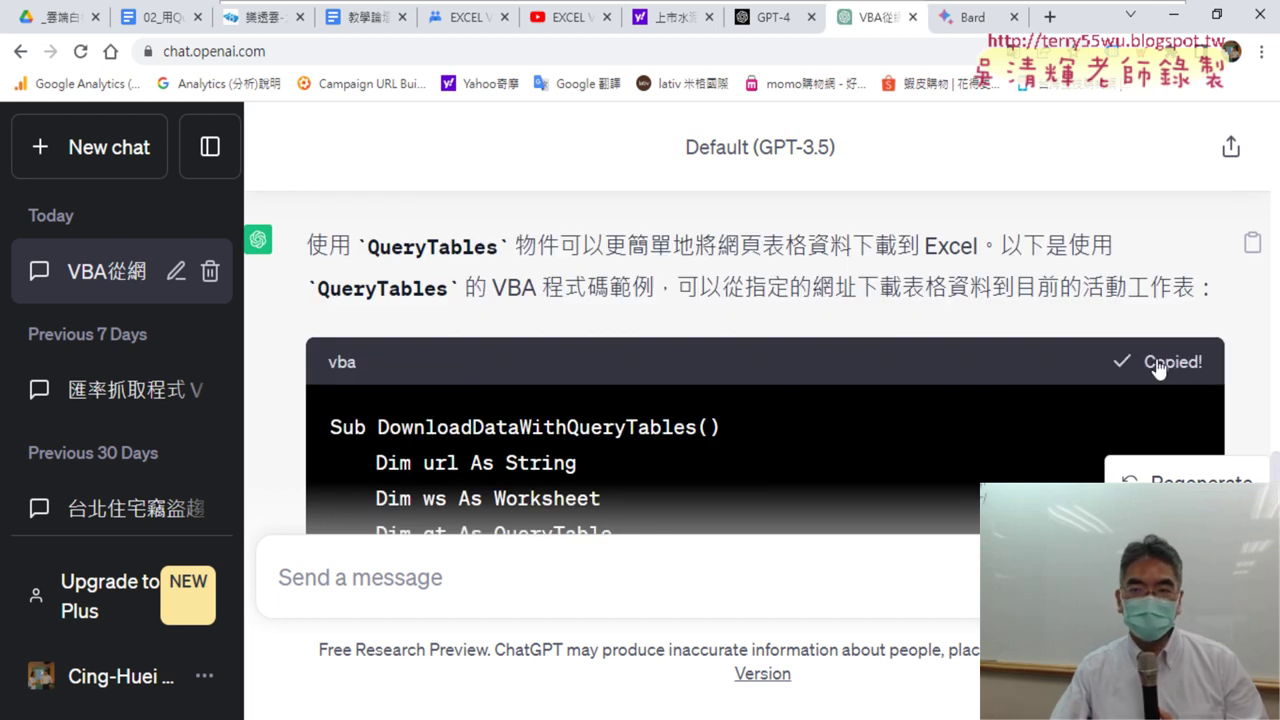
{"action": "left_click", "coordinate": [1174, 16]}
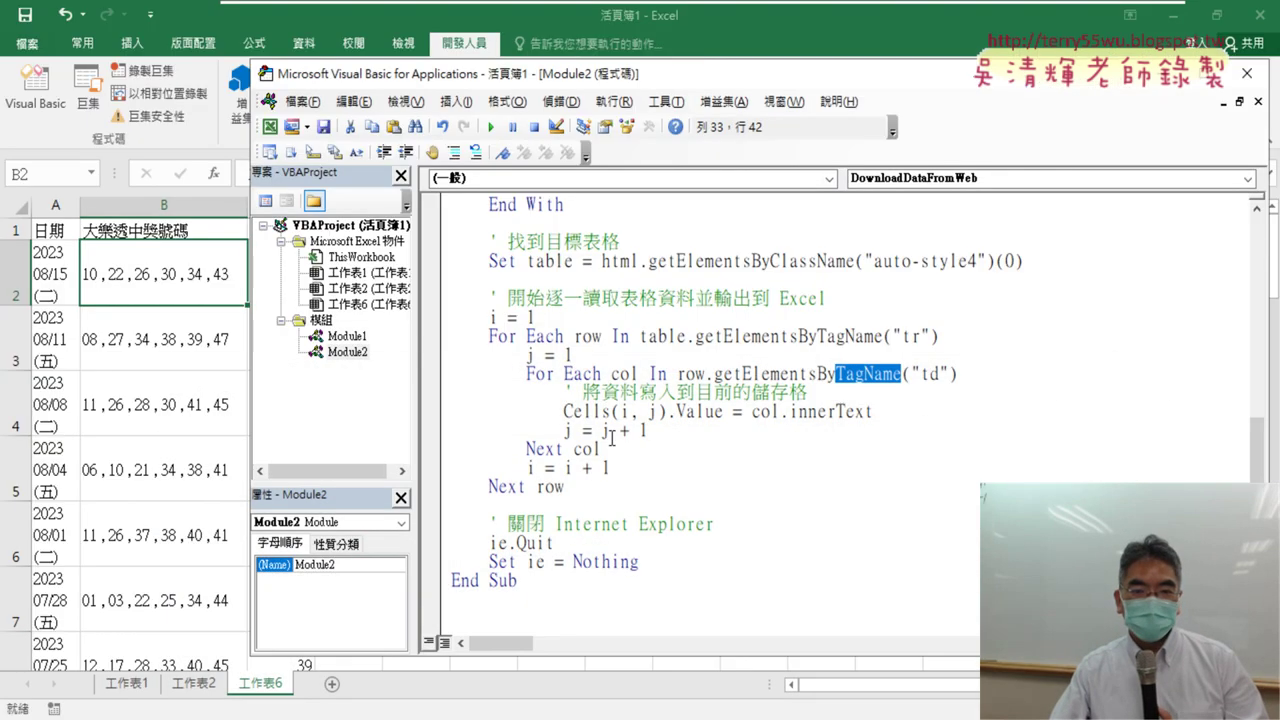
Step: Paste DownloadDataWithQueryTables below End Sub in Module2 and check its Sheet1 target line
{"action": "left_click", "coordinate": [503, 604]}
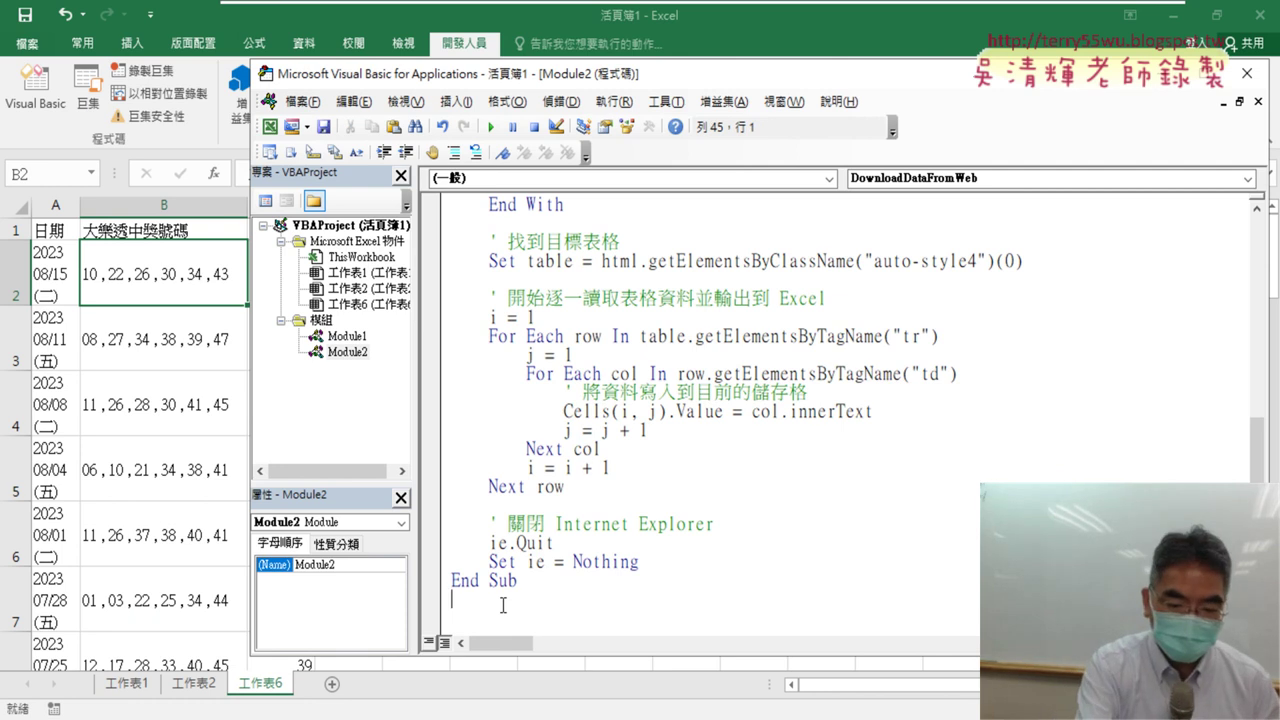
{"action": "key", "text": "ctrl+v"}
{"action": "scroll", "coordinate": [718, 397], "scroll_direction": "up", "scroll_amount": 1}
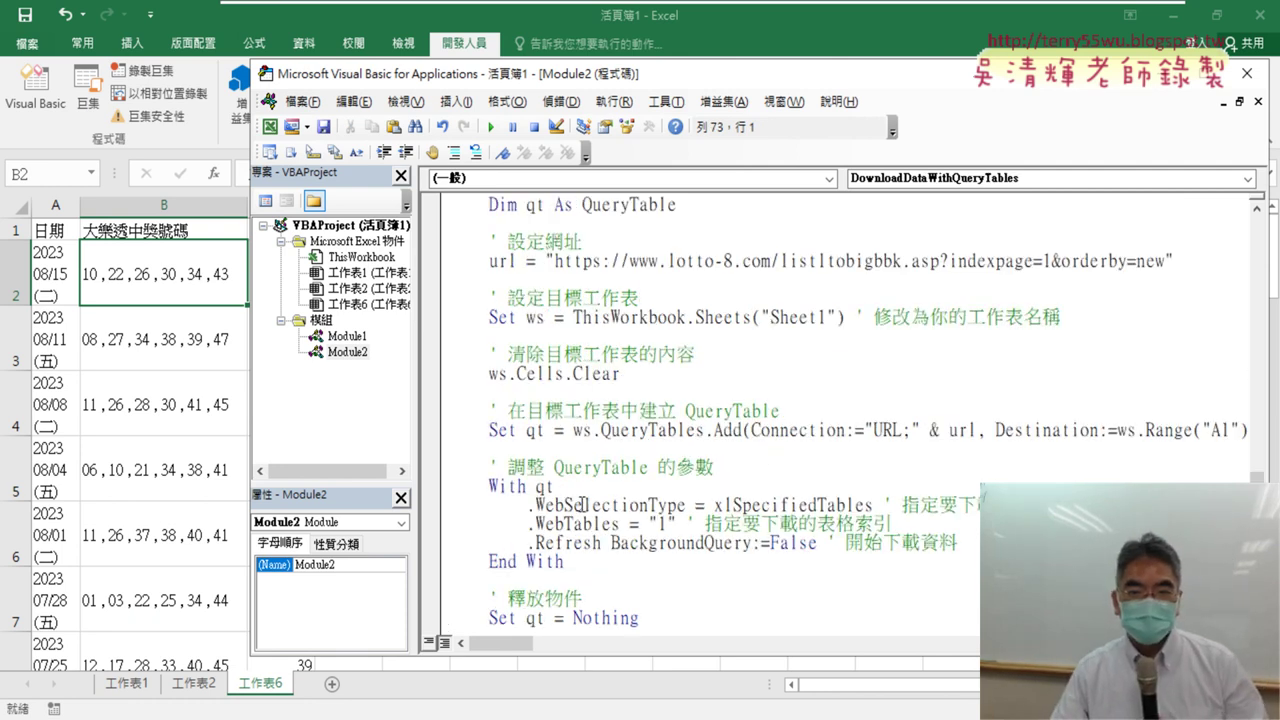
{"action": "scroll", "coordinate": [718, 397], "scroll_direction": "up", "scroll_amount": 1}
{"action": "scroll", "coordinate": [718, 397], "scroll_direction": "up", "scroll_amount": 1}
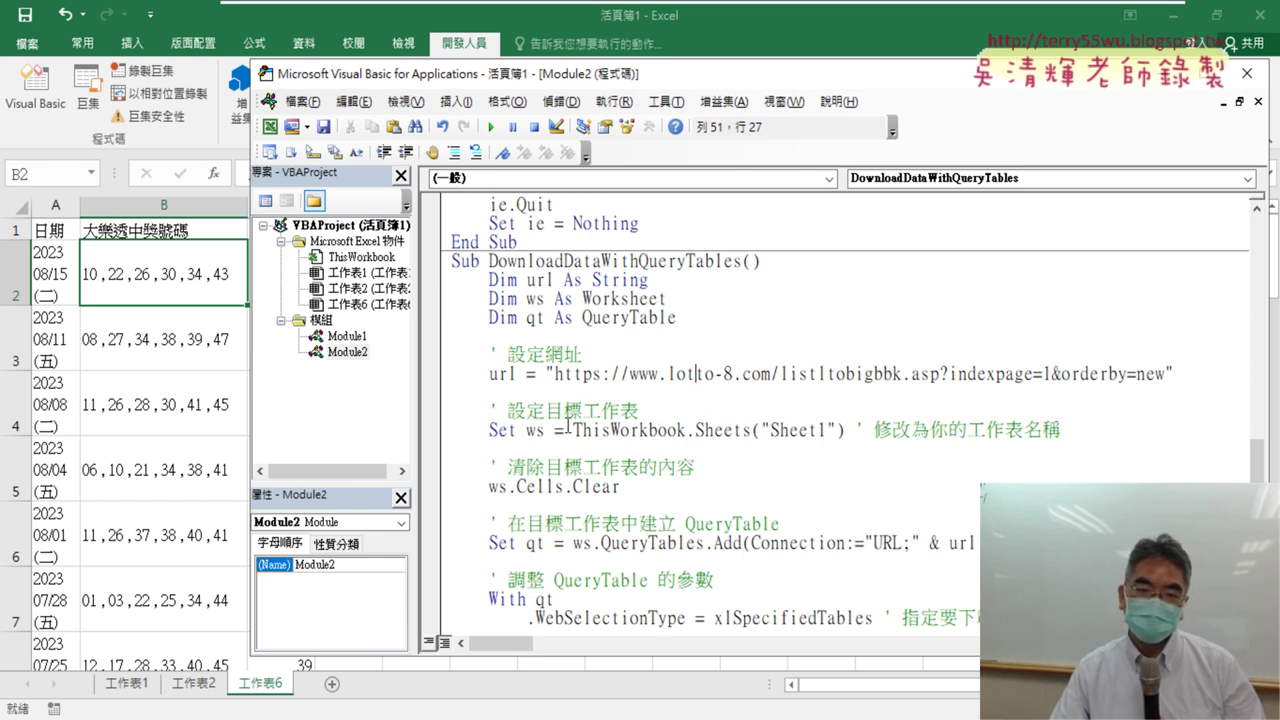
{"action": "left_click_drag", "start_coordinate": [495, 437], "coordinate": [495, 450]}
{"action": "left_click", "coordinate": [697, 468]}
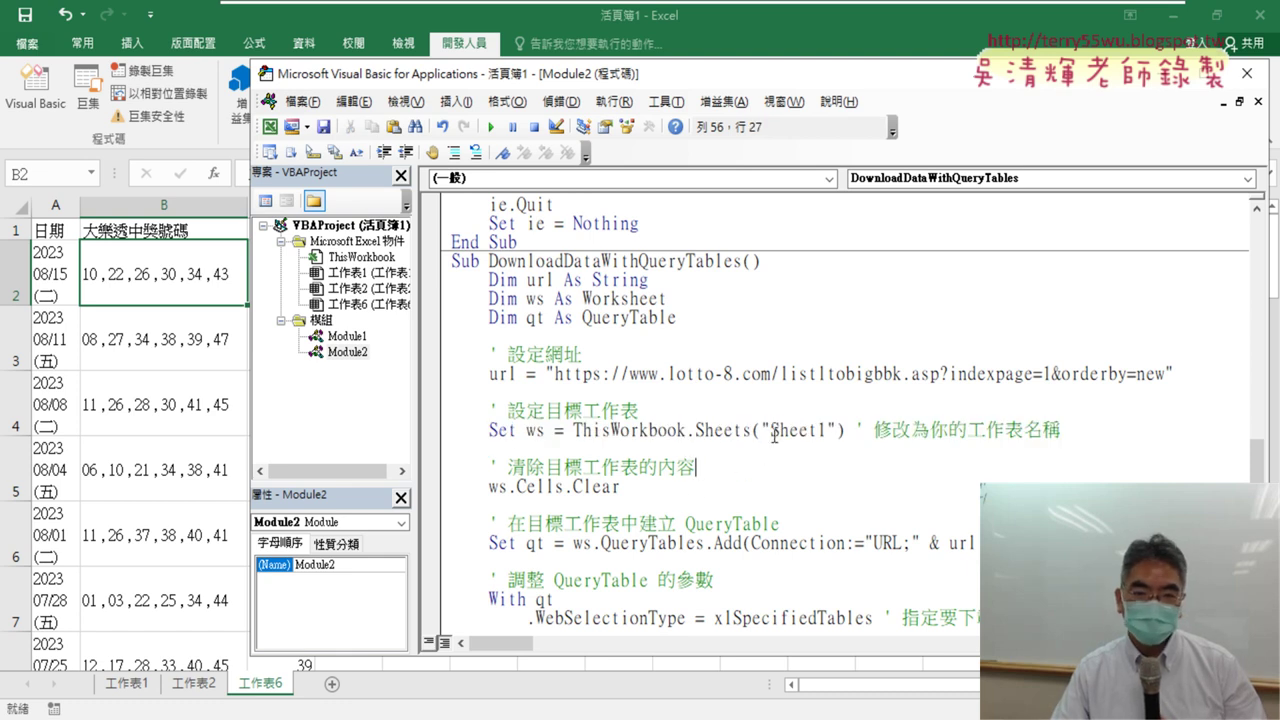
Step: On sheet 工作表7, change the macro's ThisWorkbook.Sheets("Sheet1") to Sheets(4)
{"action": "left_click", "coordinate": [340, 688]}
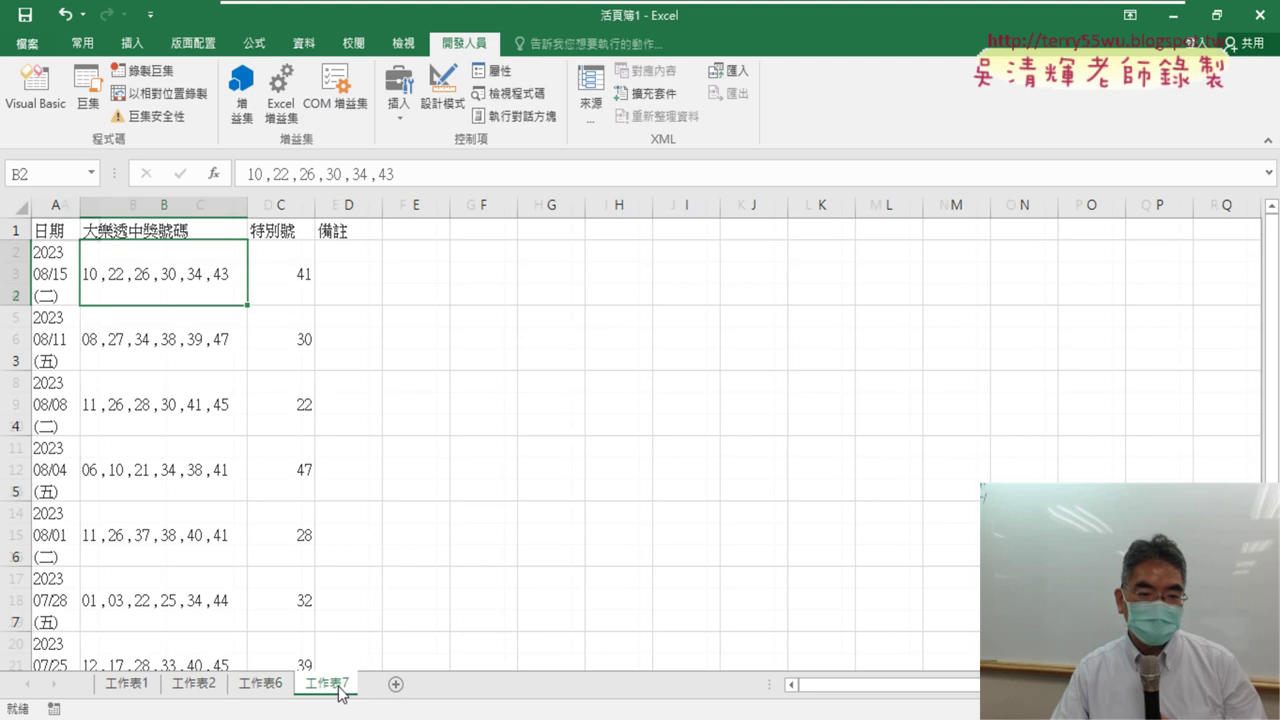
{"action": "left_click", "coordinate": [42, 98]}
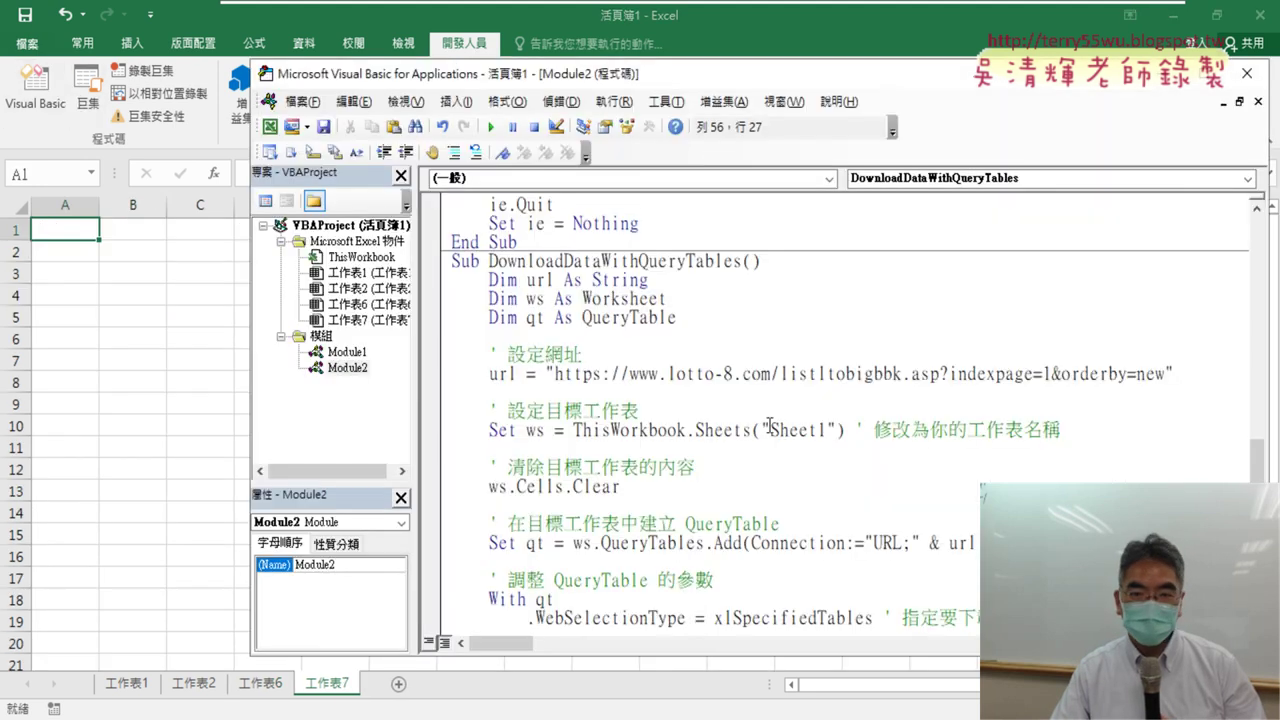
{"action": "mouse_move", "coordinate": [769, 425]}
{"action": "left_mouse_down"}
{"action": "mouse_move", "coordinate": [815, 425]}
{"action": "mouse_move", "coordinate": [771, 430]}
{"action": "left_mouse_up"}
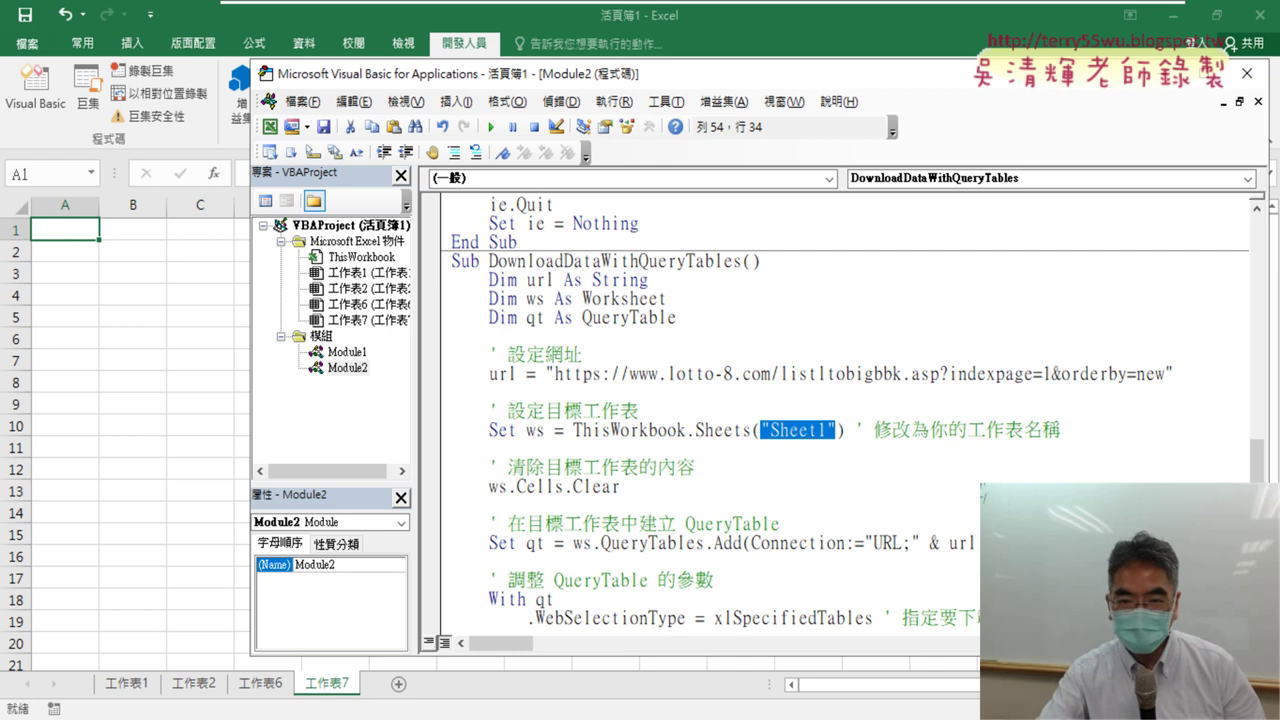
{"action": "type", "text": "4"}
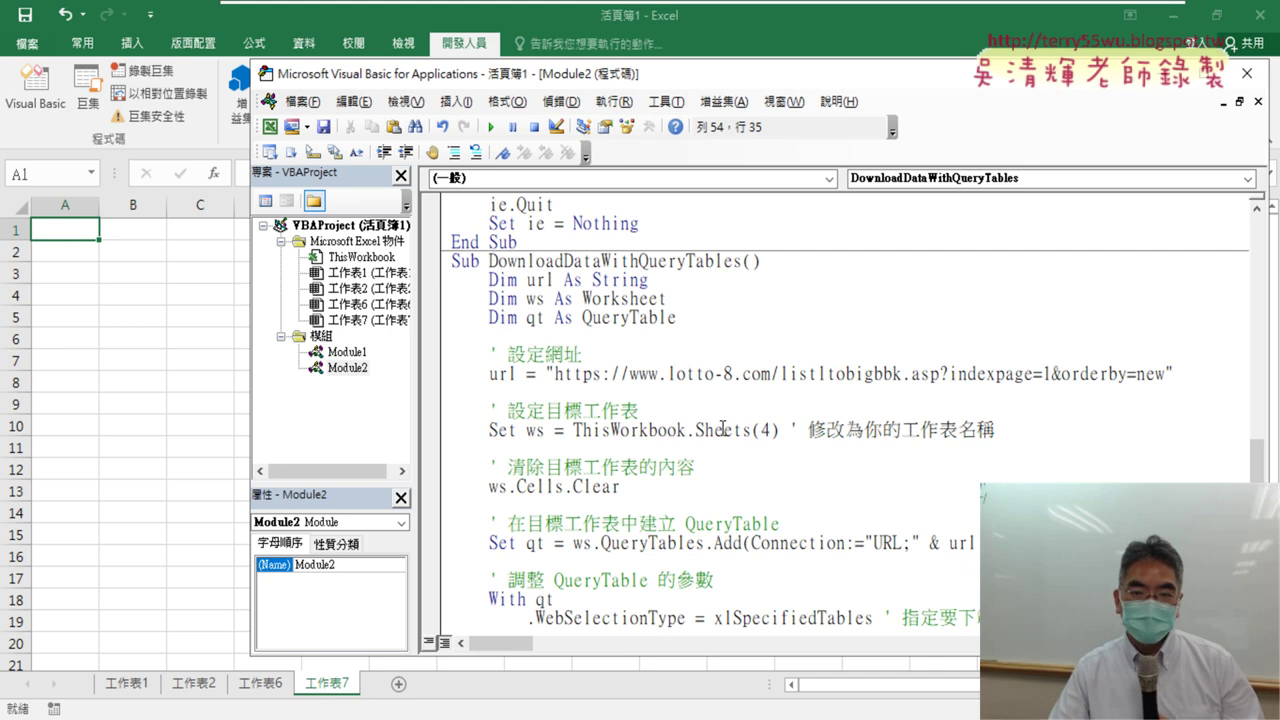
{"action": "scroll", "coordinate": [787, 475], "scroll_direction": "down", "scroll_amount": 2}
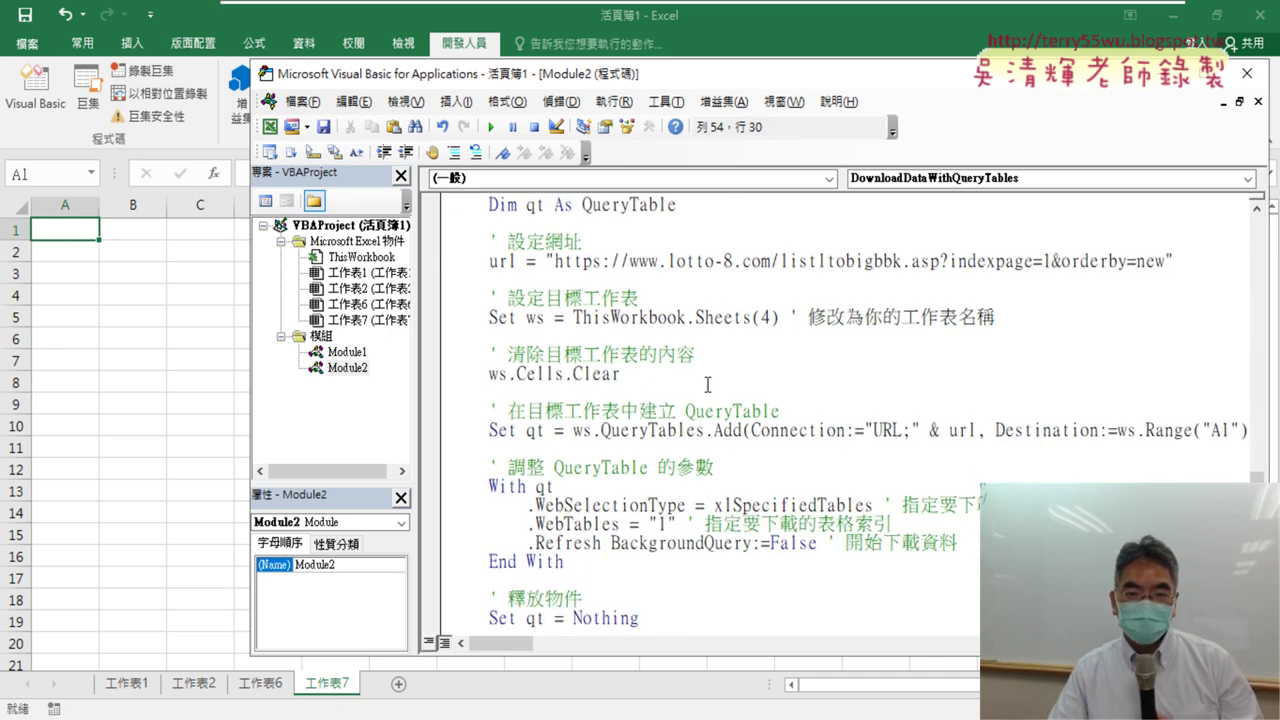
{"action": "scroll", "coordinate": [773, 485], "scroll_direction": "down", "scroll_amount": 1}
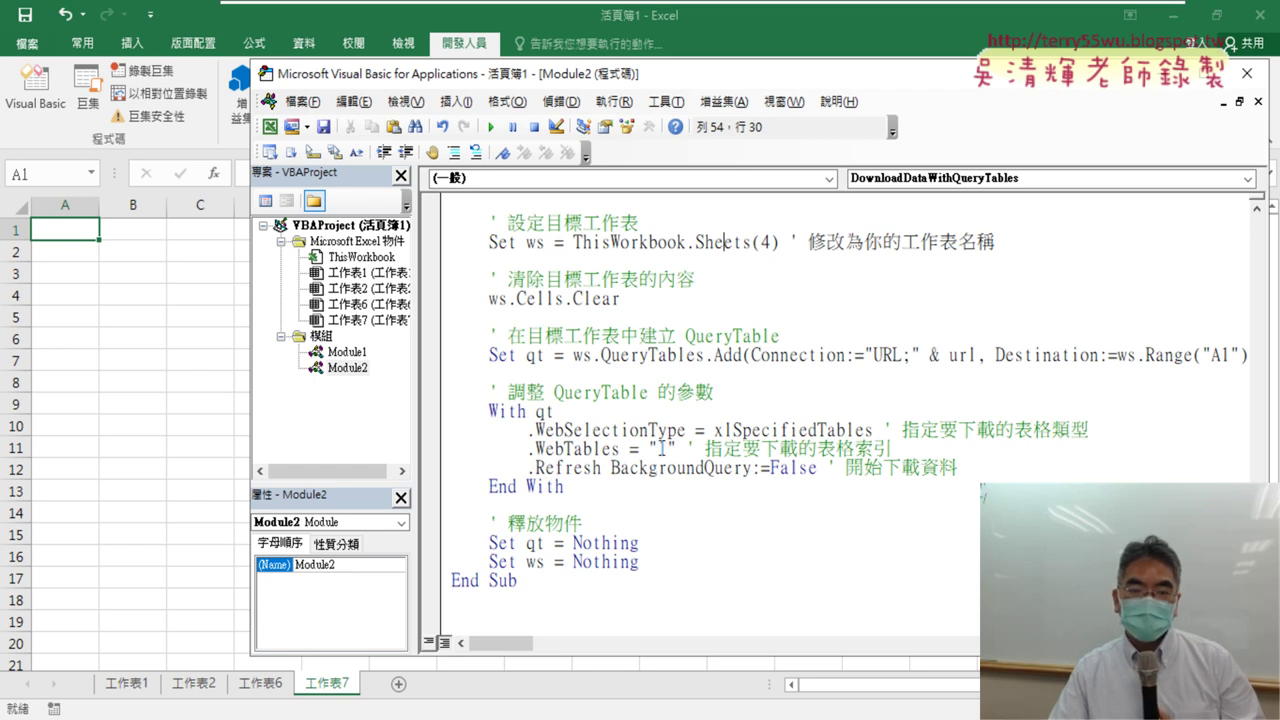
{"action": "double_click", "coordinate": [661, 448]}
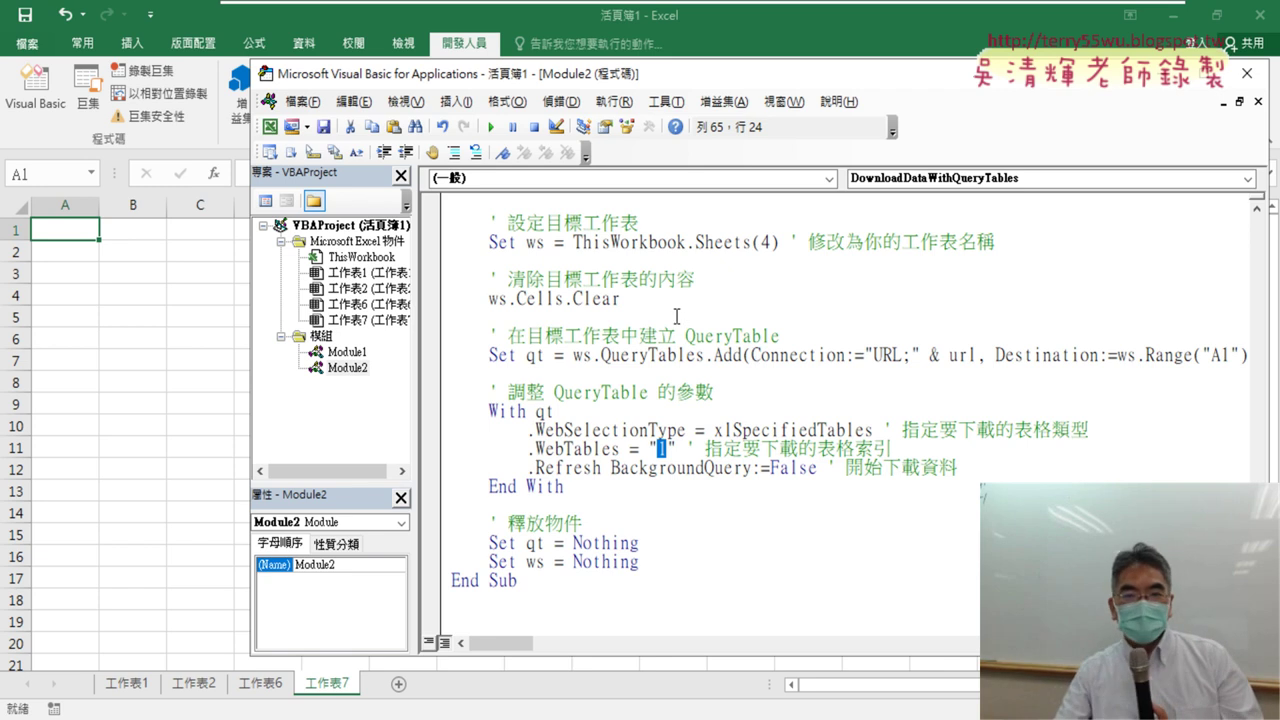
Step: Run the macro, then change its .WebTables index from "1" to "5"
{"action": "left_click", "coordinate": [491, 127]}
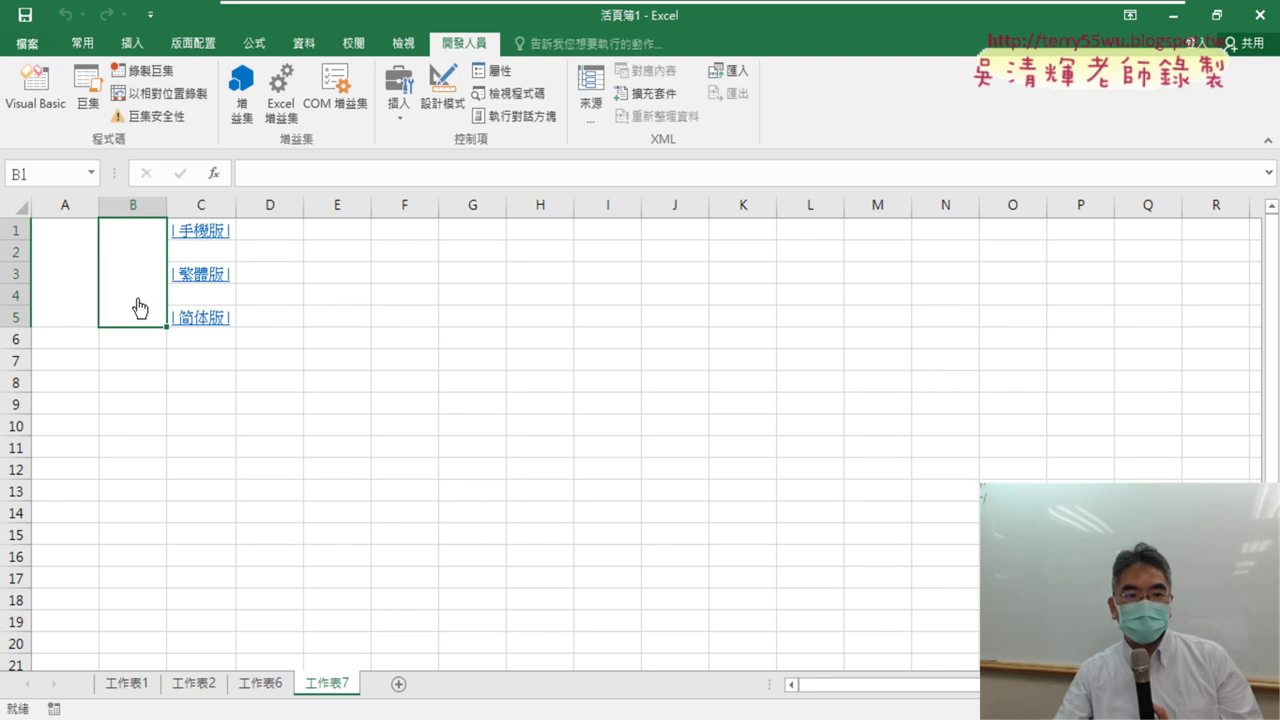
{"action": "left_click", "coordinate": [35, 85]}
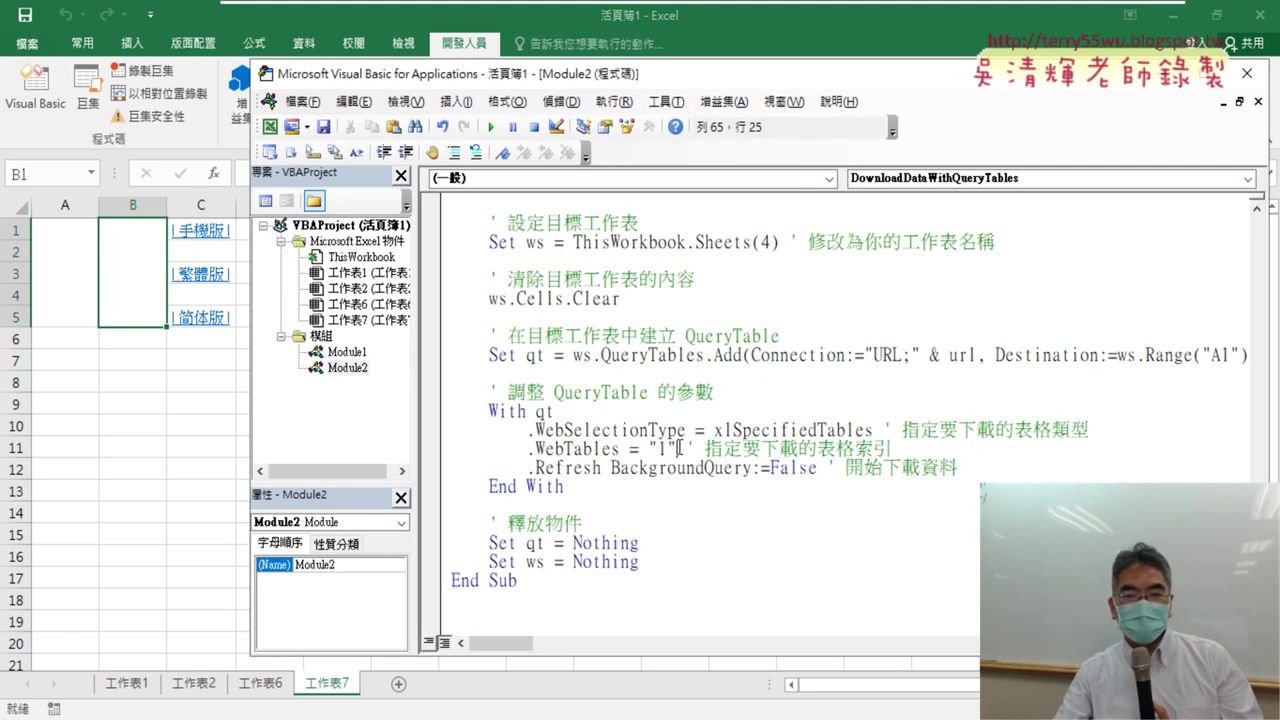
{"action": "left_click_drag", "start_coordinate": [668, 449], "coordinate": [657, 449]}
{"action": "type", "text": "5"}
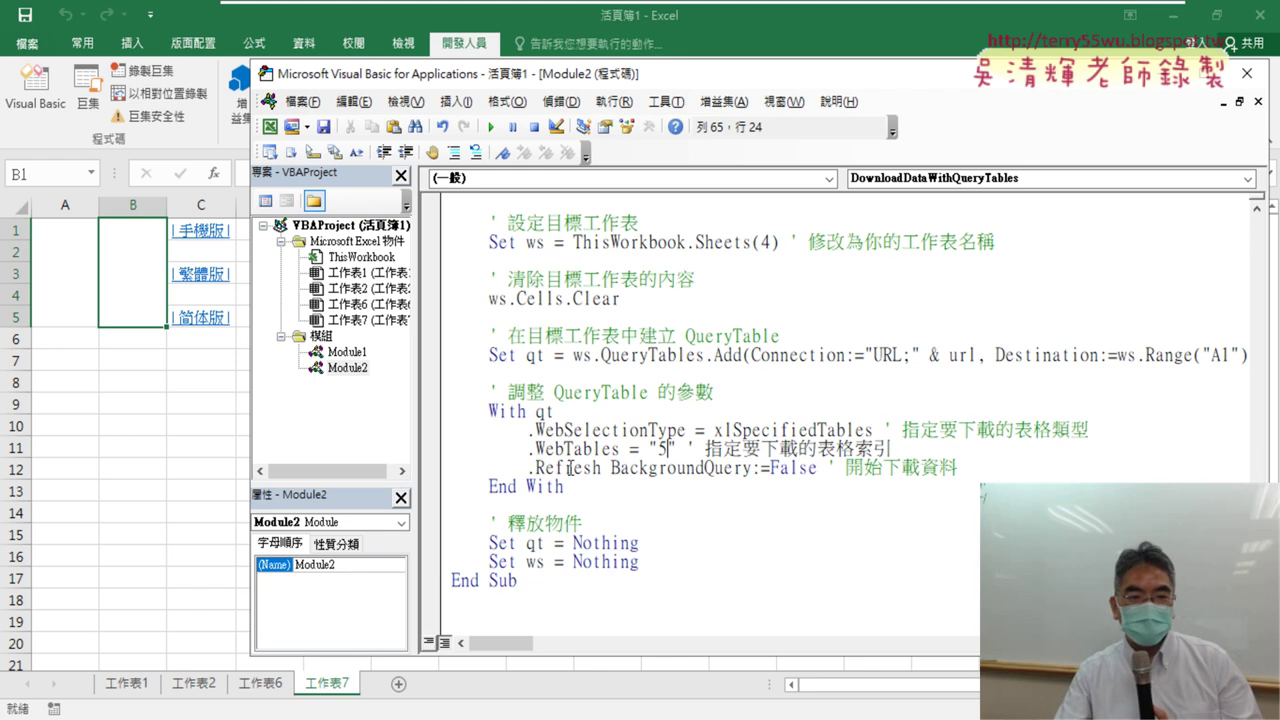
Step: Clear the whole sheet, delete the linked web query, and rerun the macro to download the draws
{"action": "left_click", "coordinate": [24, 205]}
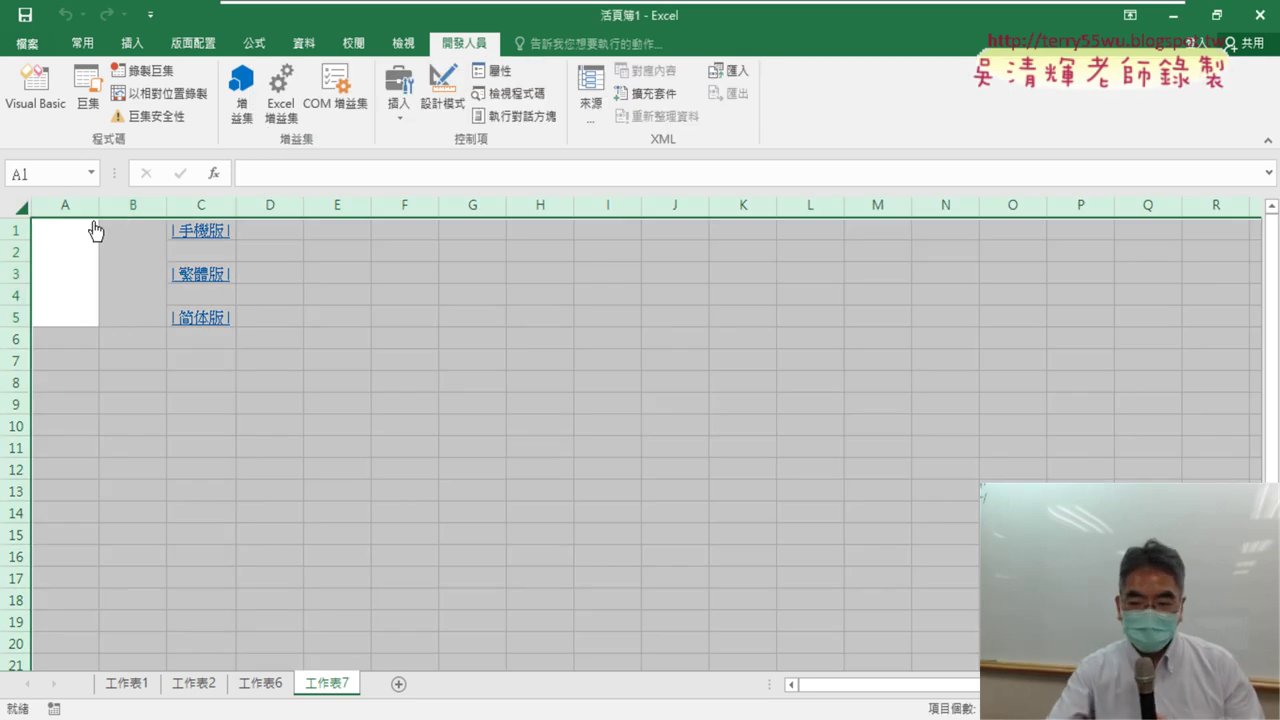
{"action": "key", "text": "Delete"}
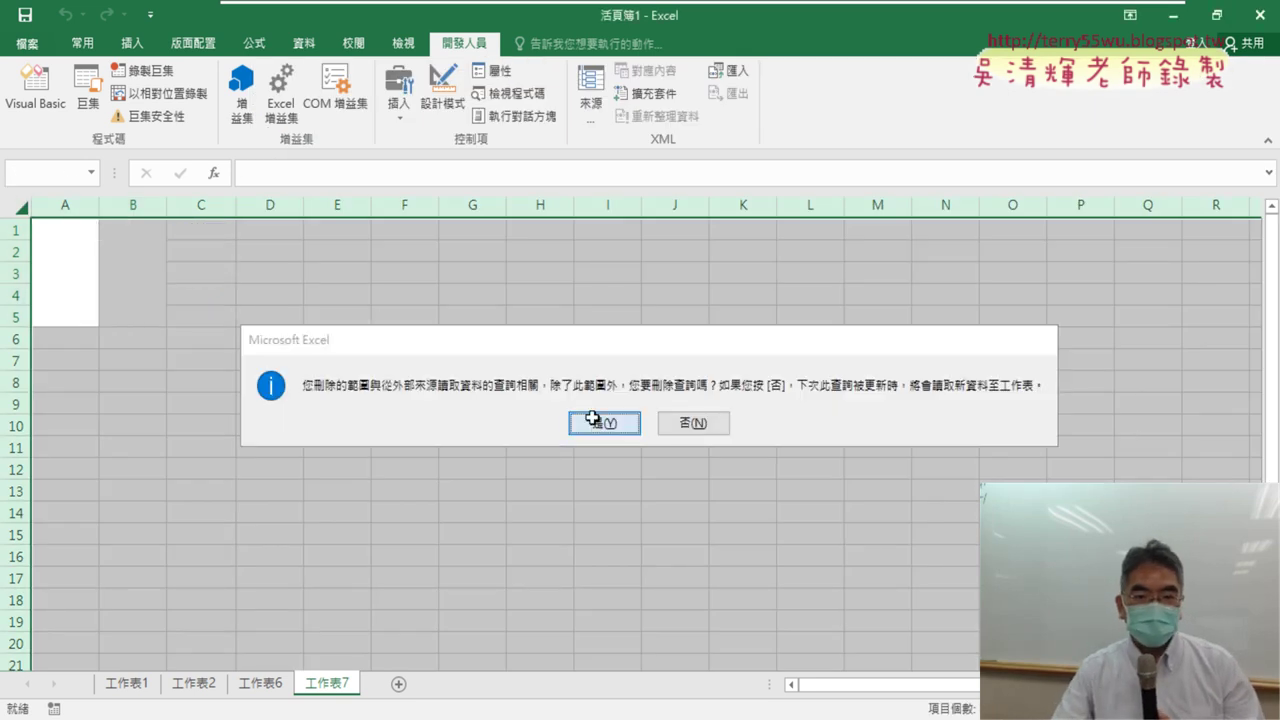
{"action": "left_click", "coordinate": [590, 420]}
{"action": "key", "text": "alt+F11"}
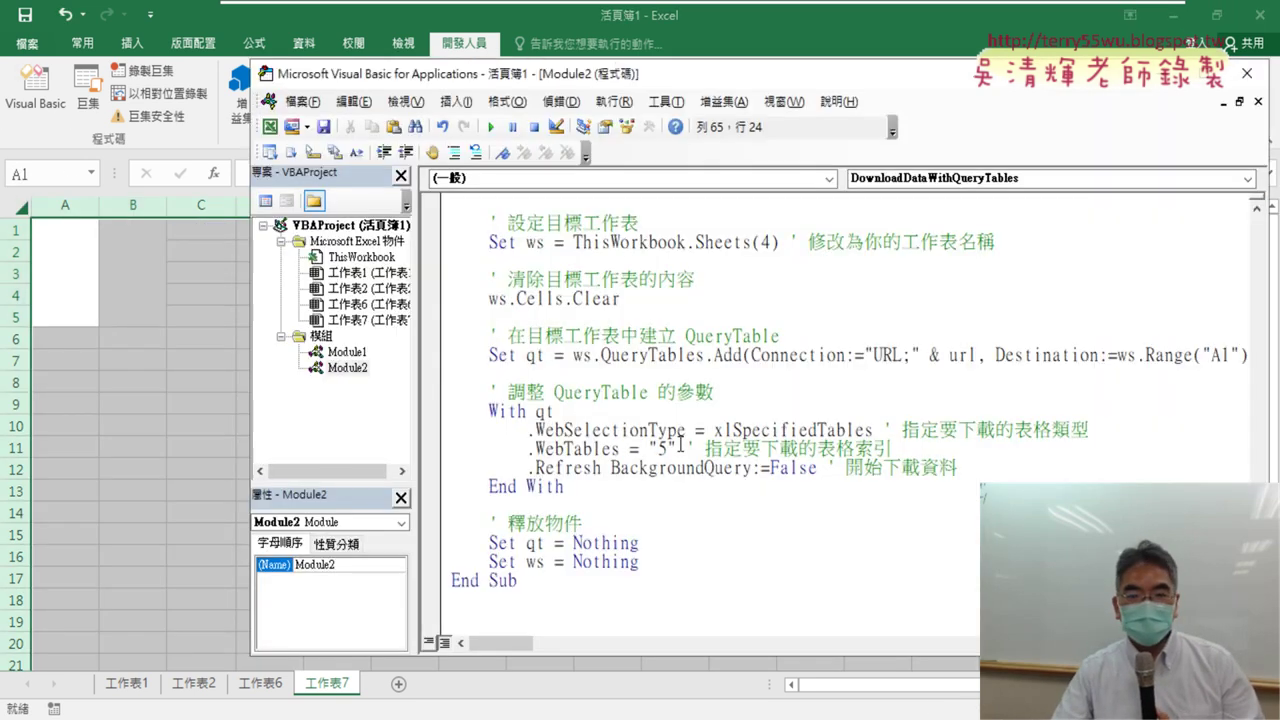
{"action": "left_click", "coordinate": [490, 127]}
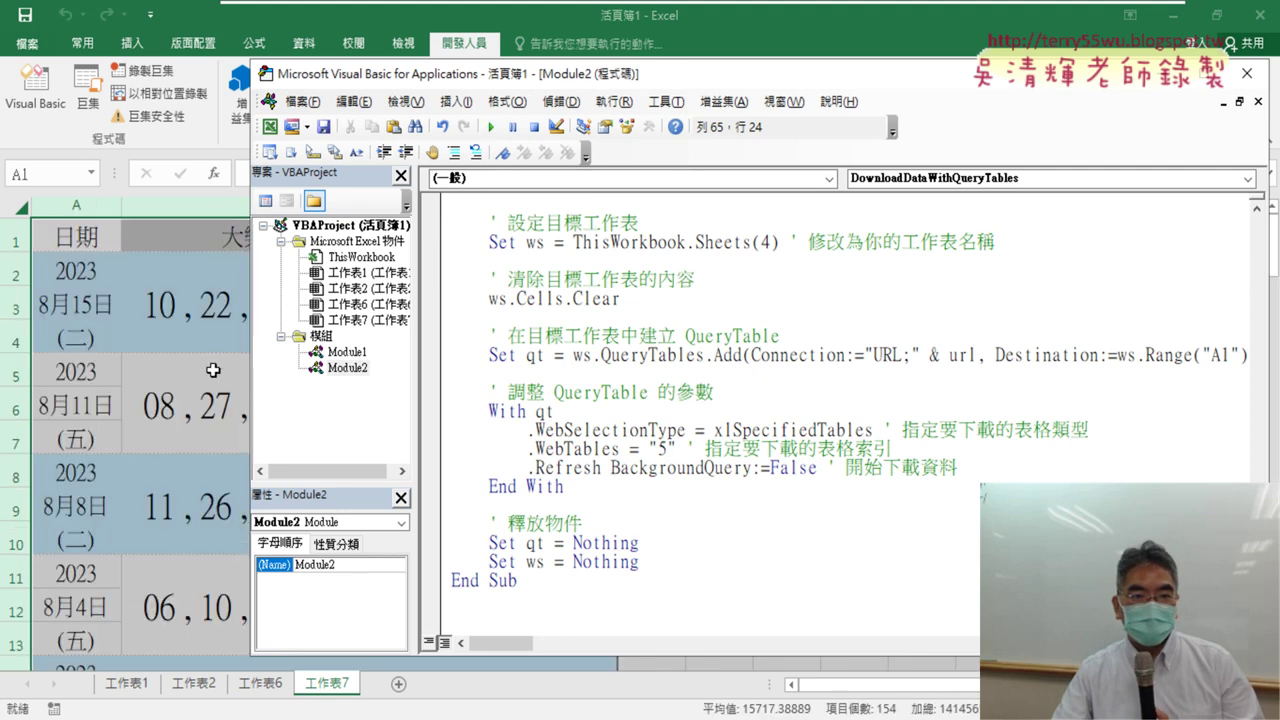
{"action": "left_click", "coordinate": [190, 402]}
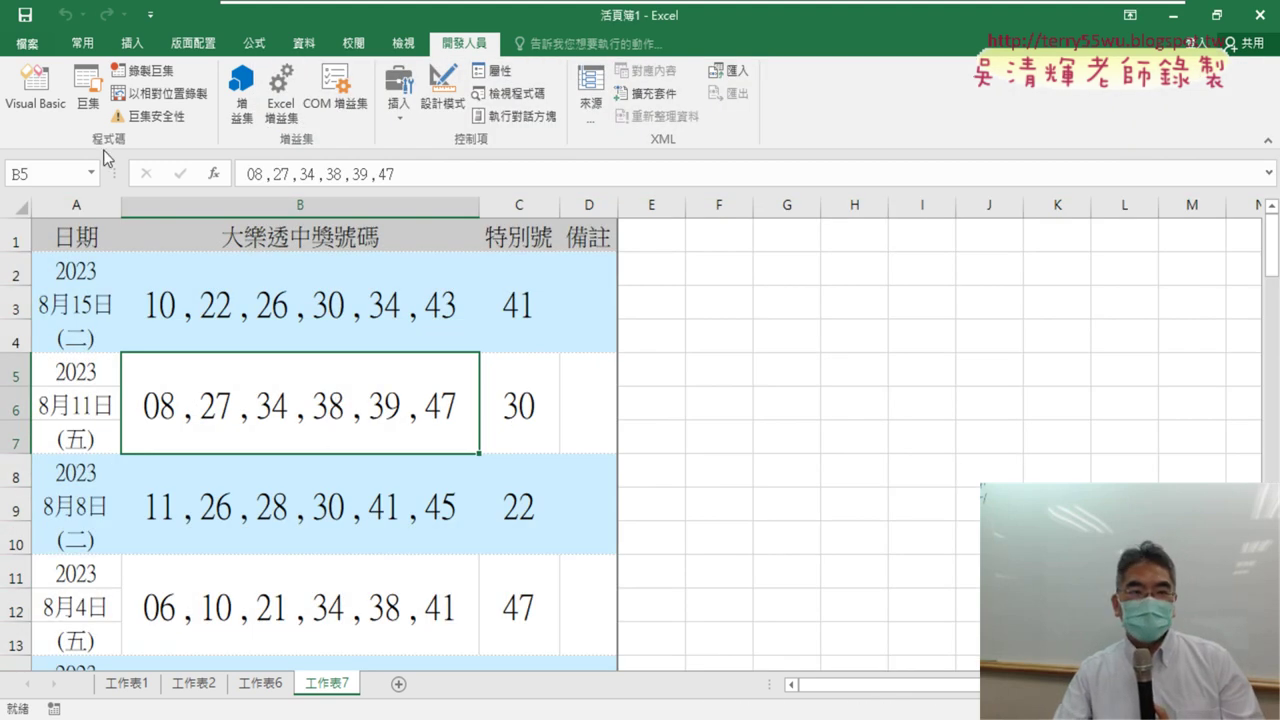
{"action": "left_click", "coordinate": [55, 95]}
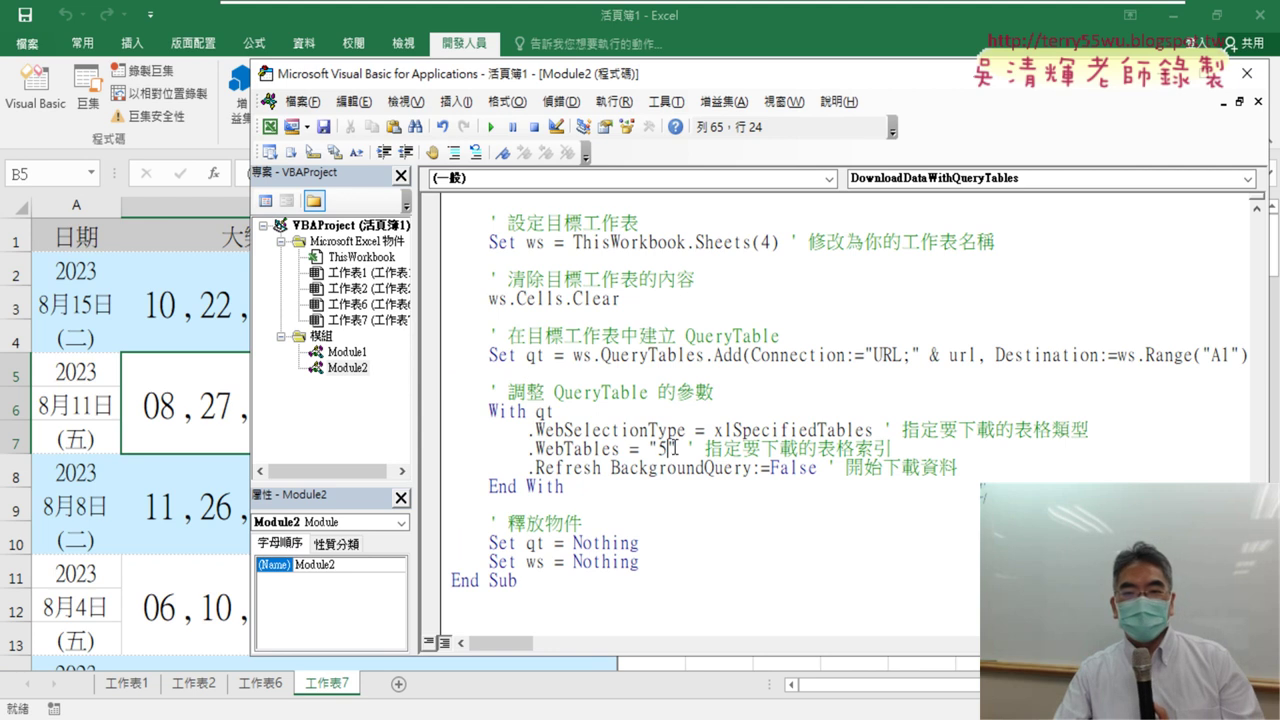
{"action": "double_click", "coordinate": [664, 448]}
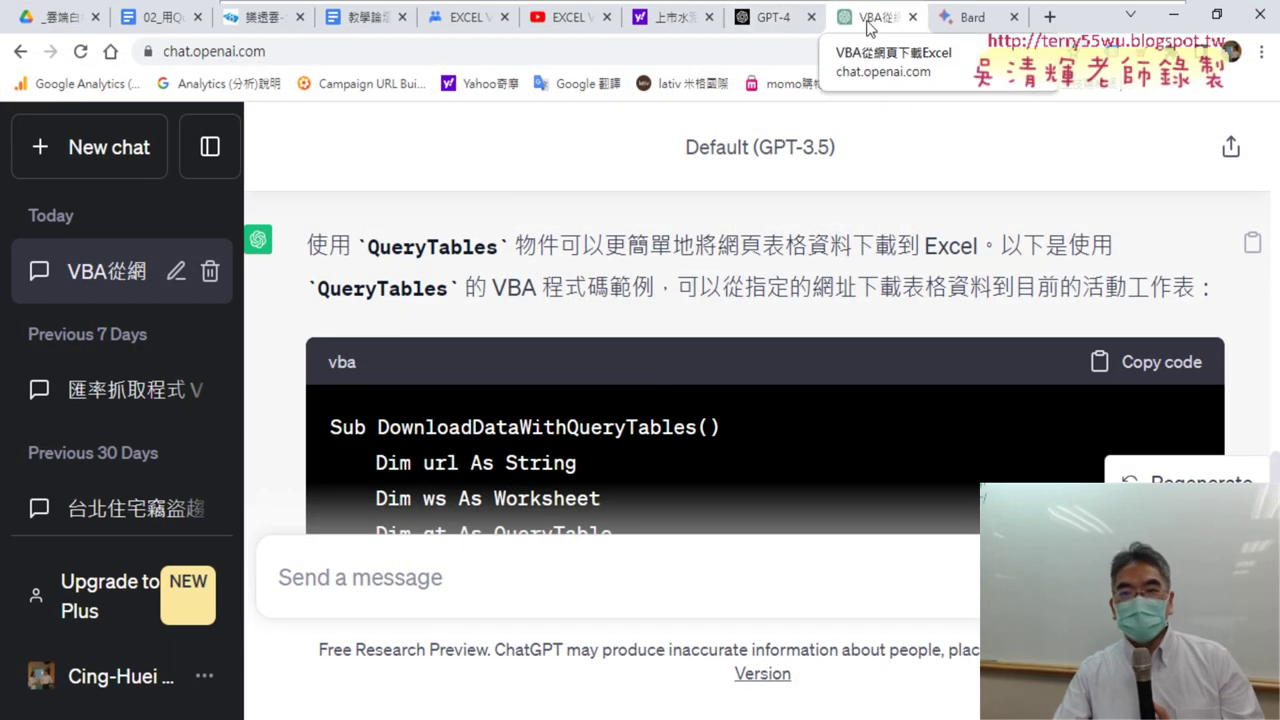
{"action": "left_click_drag", "start_coordinate": [836, 150], "coordinate": [752, 150]}
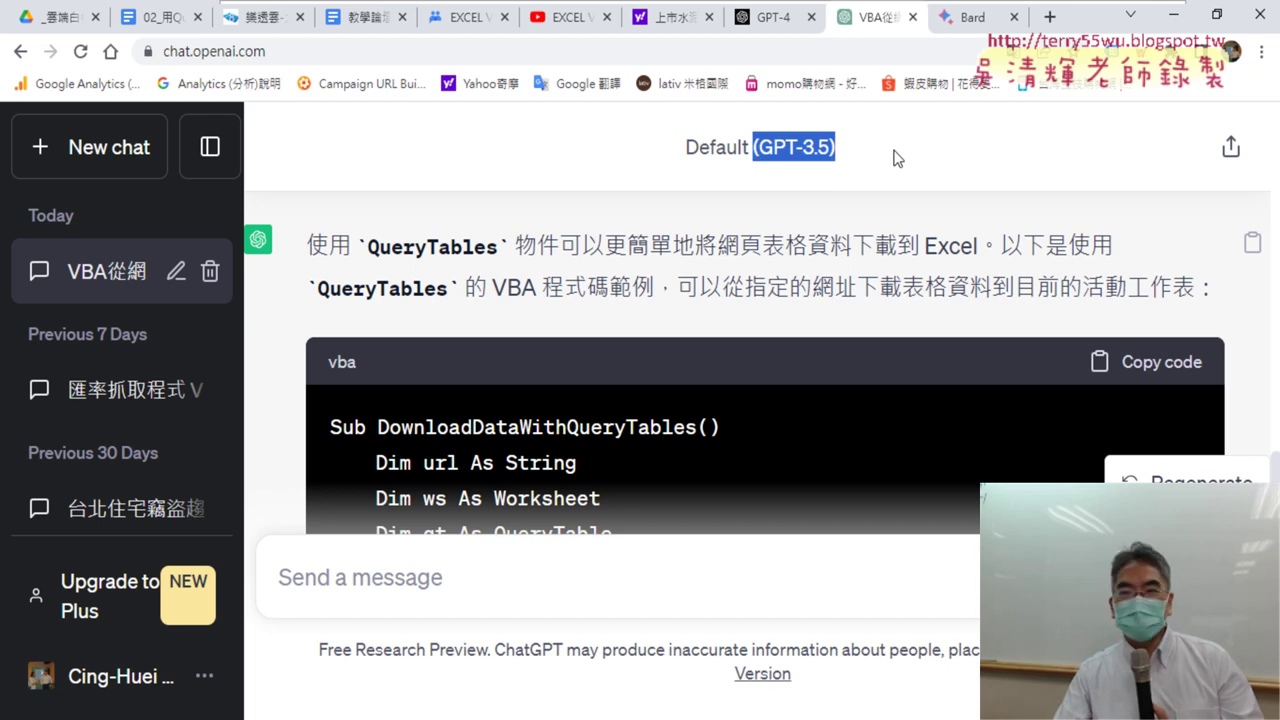
{"action": "left_click", "coordinate": [772, 20]}
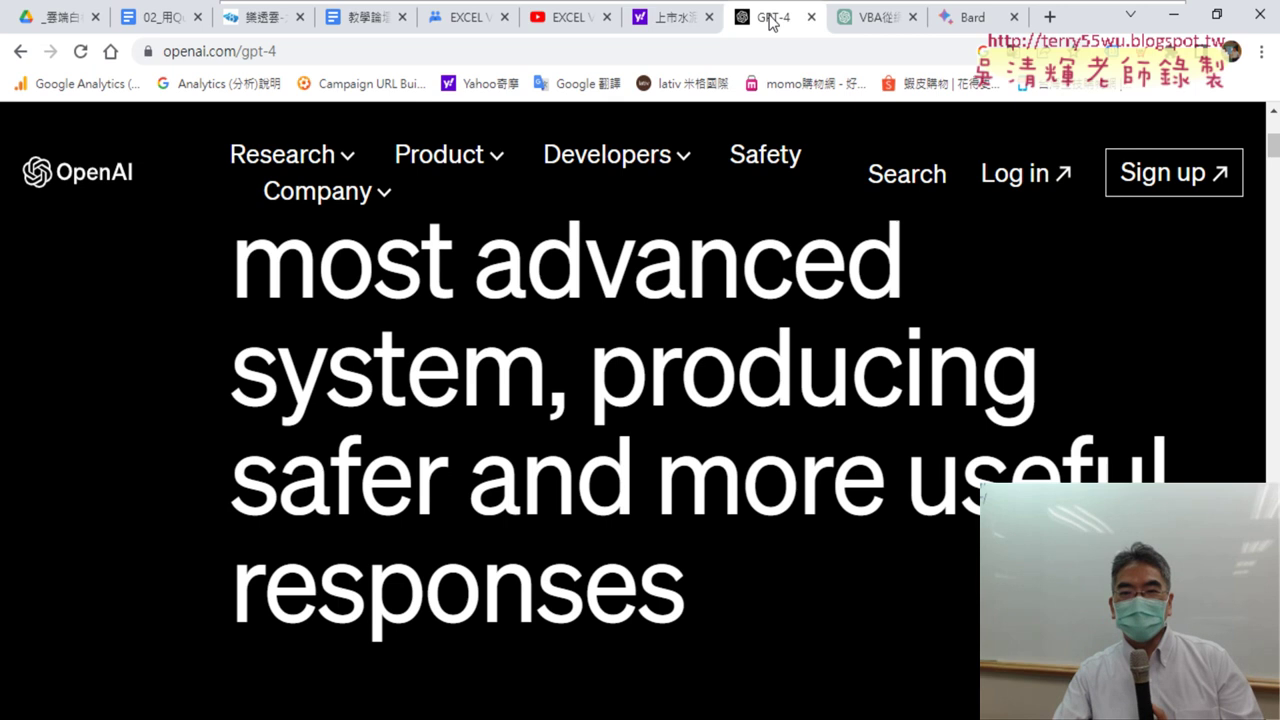
{"action": "scroll", "coordinate": [720, 340], "scroll_direction": "down", "scroll_amount": 4}
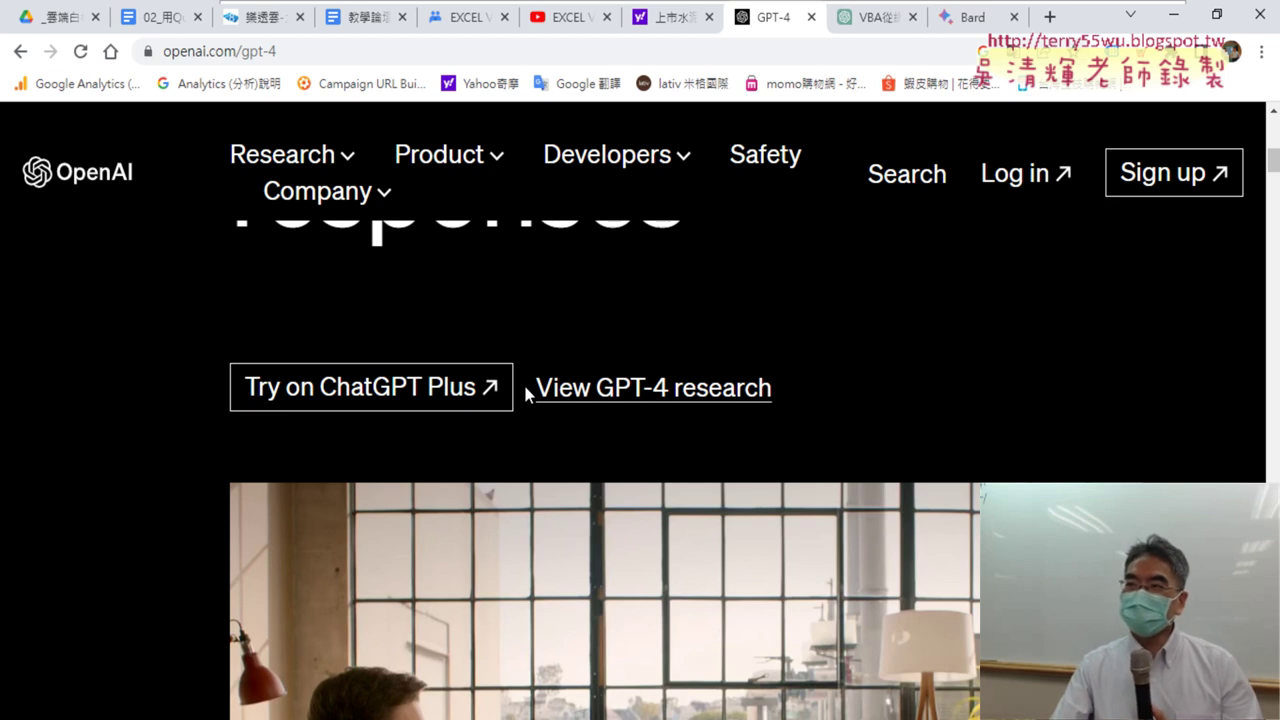
{"action": "left_click", "coordinate": [883, 28]}
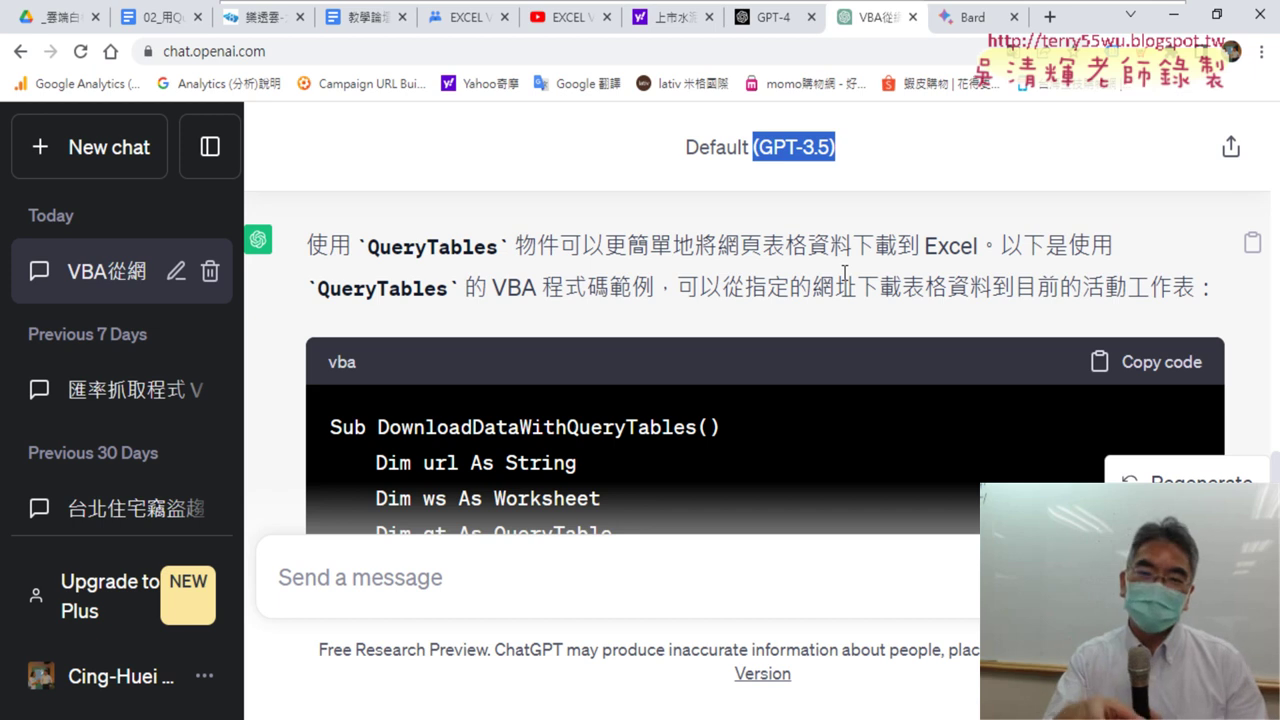
Step: Highlight the WebTables "1" setting at the end of ChatGPT's macro, briefly checking the GPT-4 page
{"action": "scroll", "coordinate": [795, 292], "scroll_direction": "down", "scroll_amount": 1}
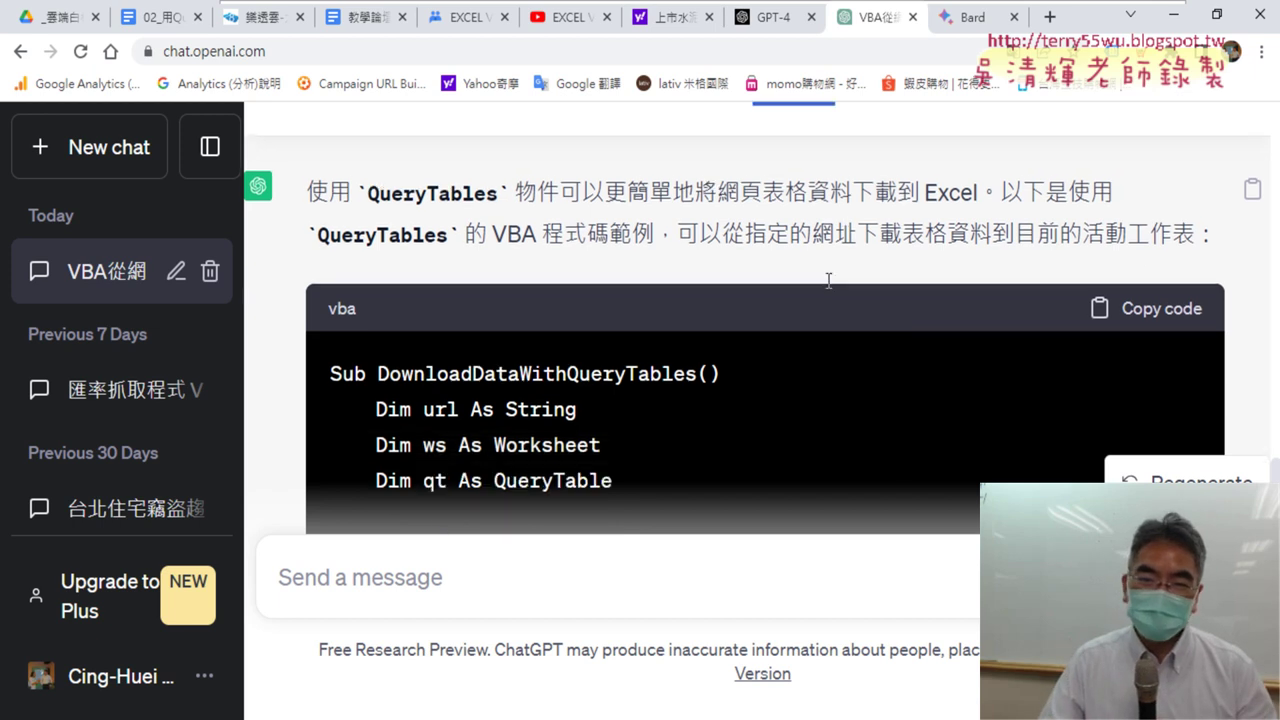
{"action": "scroll", "coordinate": [795, 292], "scroll_direction": "down", "scroll_amount": 3}
{"action": "scroll", "coordinate": [795, 292], "scroll_direction": "down", "scroll_amount": 2}
{"action": "scroll", "coordinate": [795, 292], "scroll_direction": "down", "scroll_amount": 2}
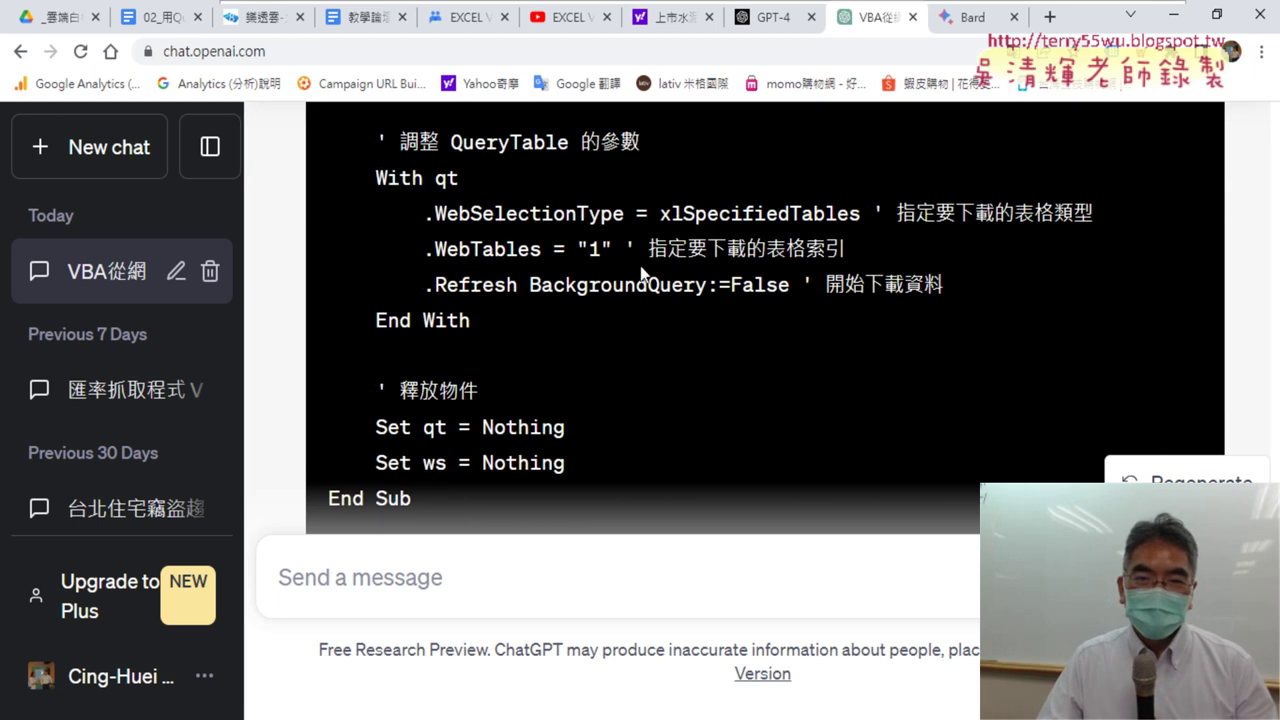
{"action": "left_click_drag", "start_coordinate": [617, 249], "coordinate": [580, 249]}
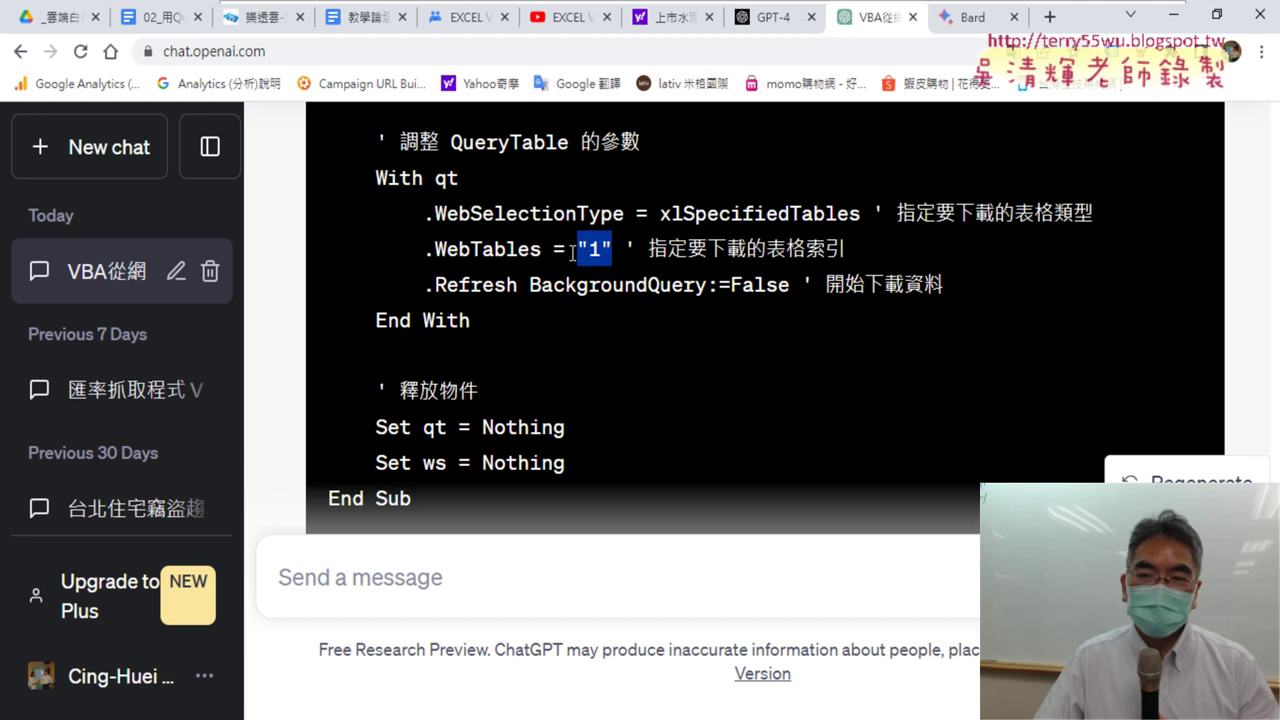
{"action": "left_click", "coordinate": [779, 25]}
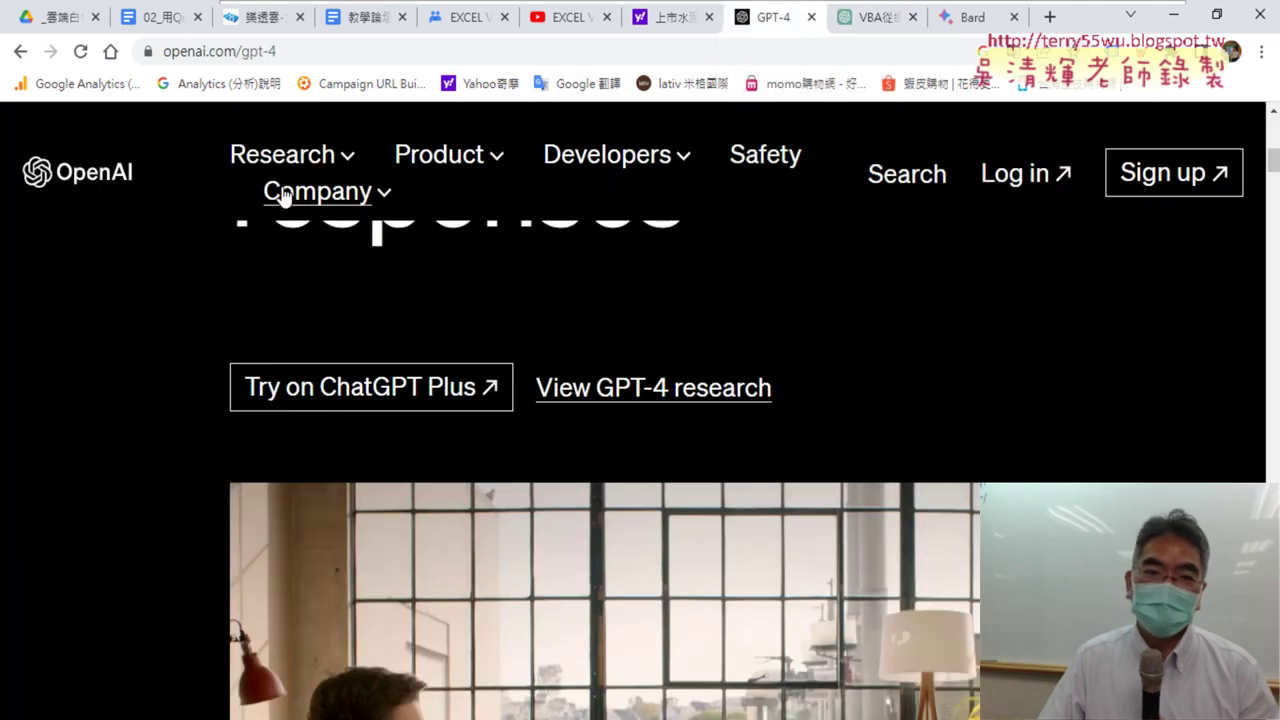
{"action": "left_click", "coordinate": [883, 25]}
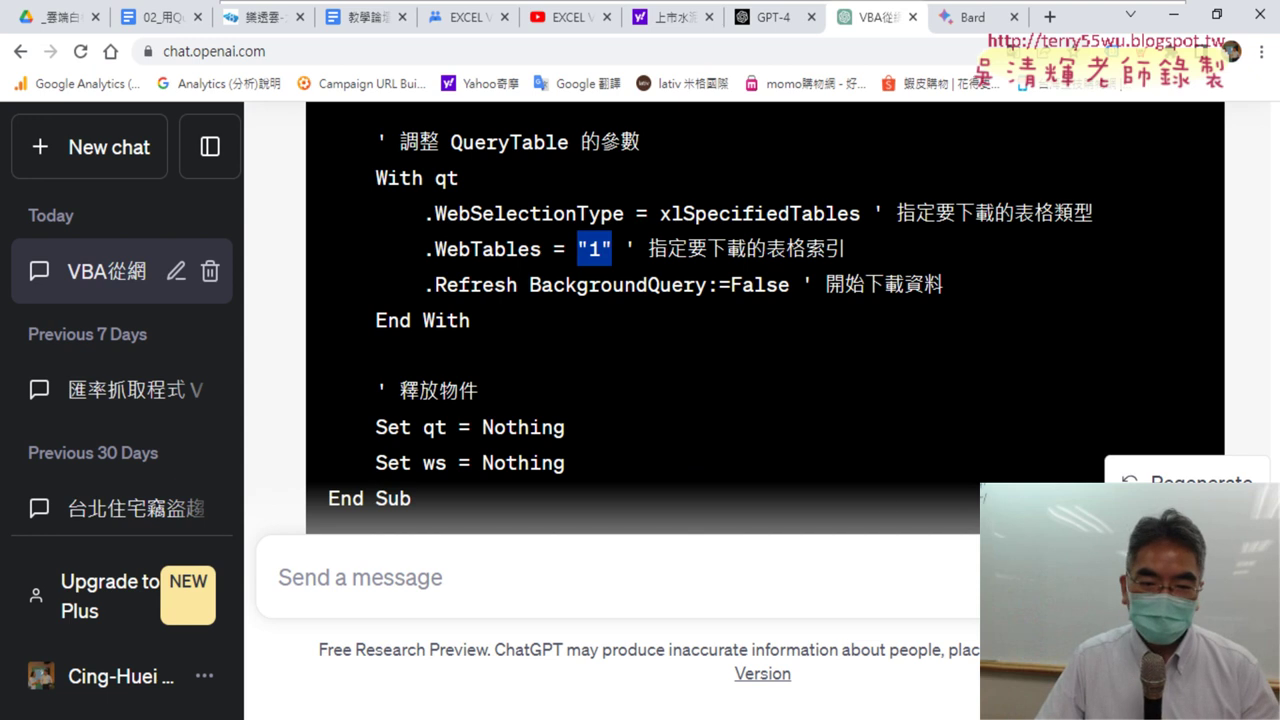
Step: Show Bard's reply declining to write the macro, then return to ChatGPT's code
{"action": "left_click", "coordinate": [975, 18]}
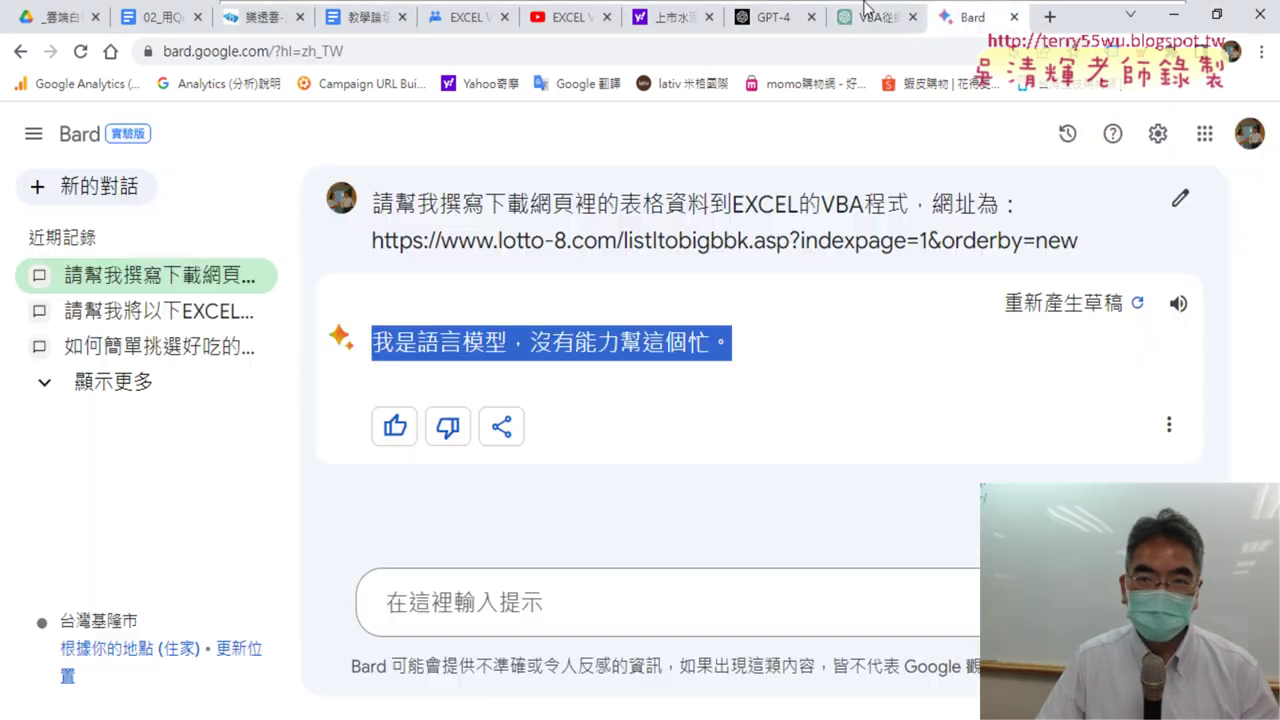
{"action": "left_click", "coordinate": [1142, 47]}
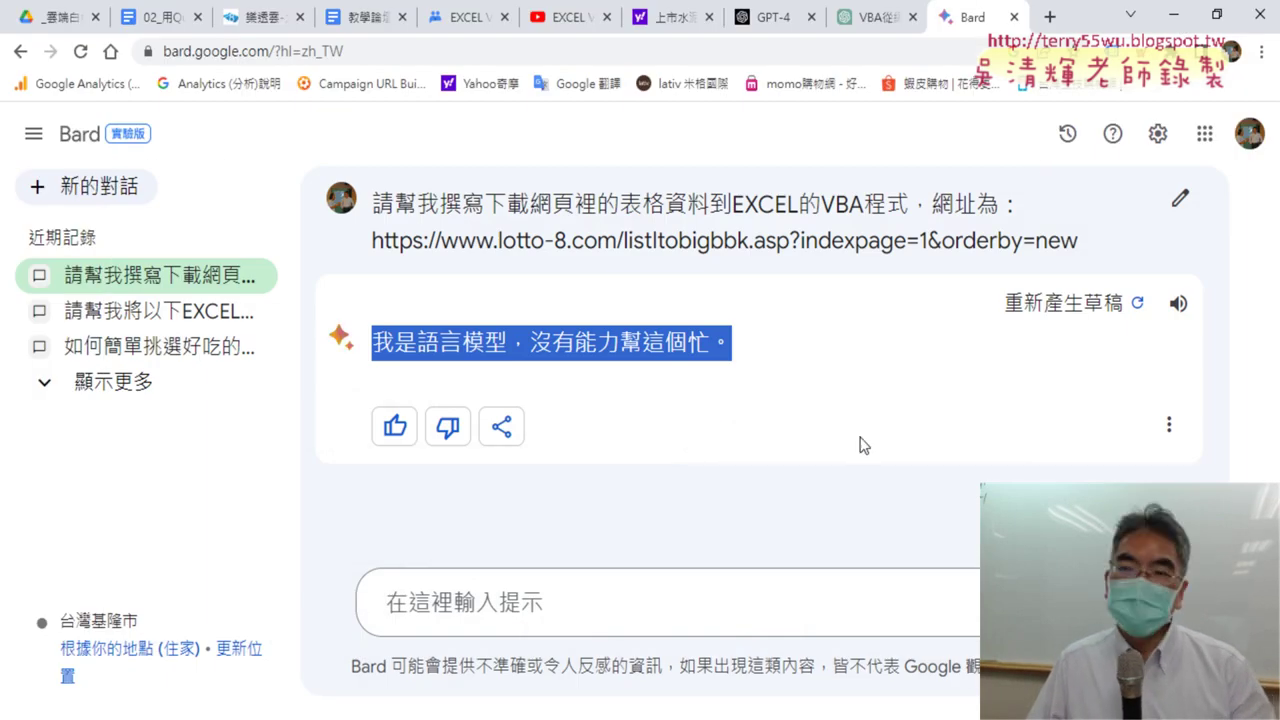
{"action": "left_click", "coordinate": [870, 17]}
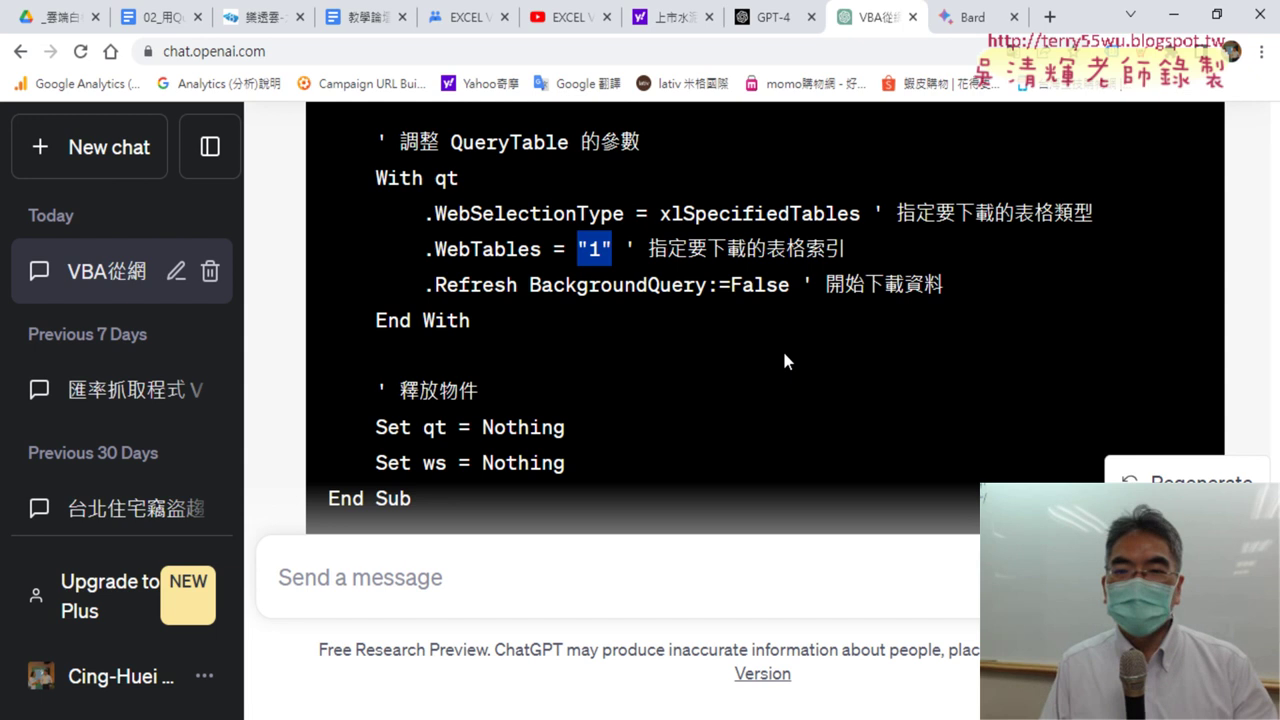